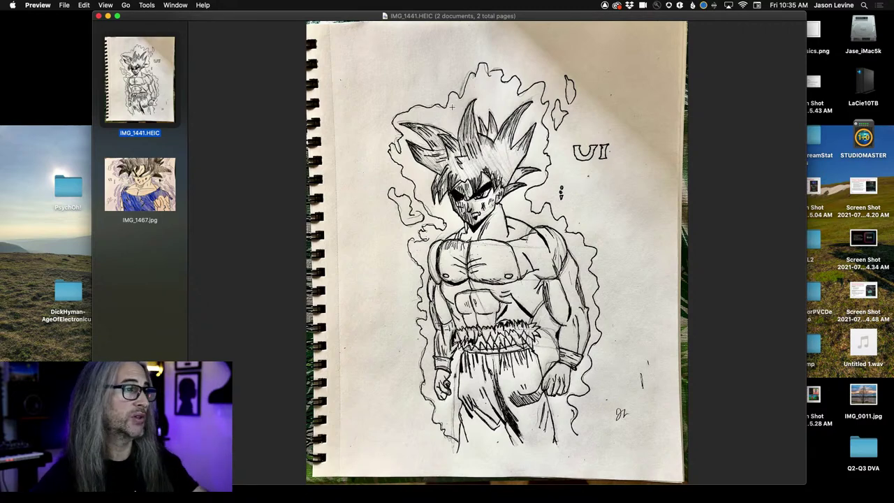
- Display the colored-pencil drawing IMG_1467.jpg in Preview, then switch toward Premiere Pro
left_click(139, 183)
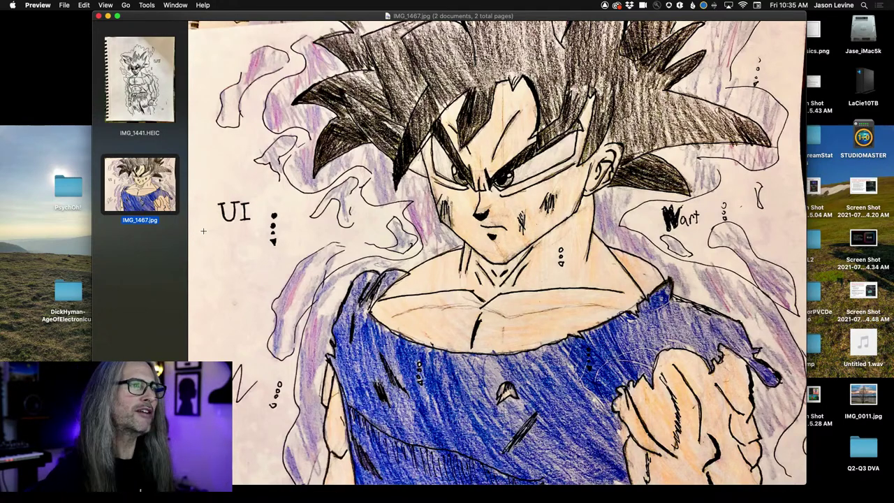
key("super+Tab")
- Save the PPW_Two-Step project and close it, returning to the Home screen
key("super+Tab")
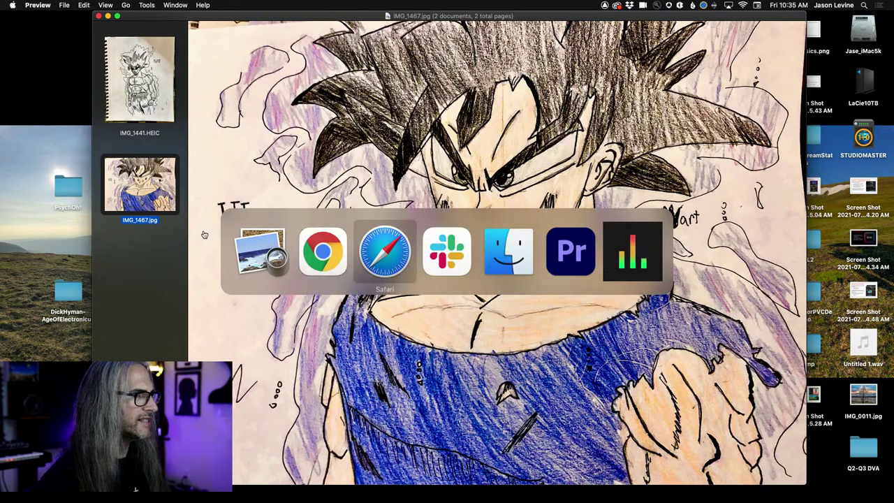
key("super+Tab")
key("super+Tab")
key("super+Tab")
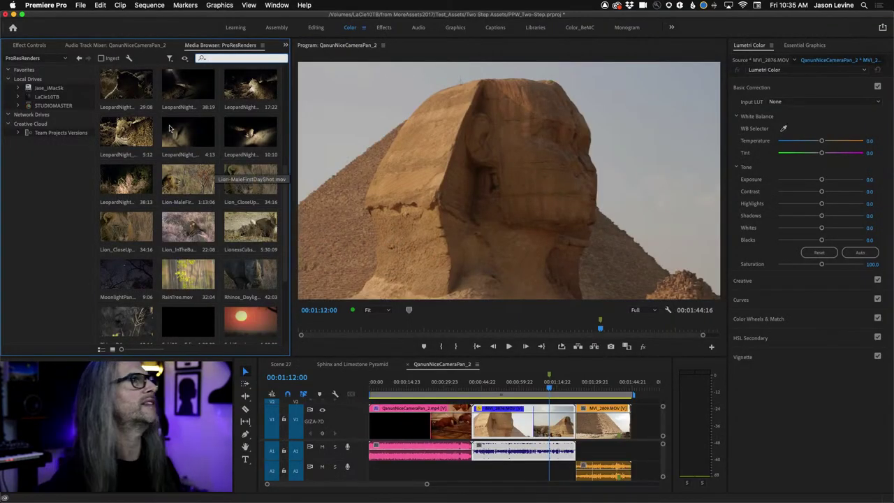
left_click(80, 5)
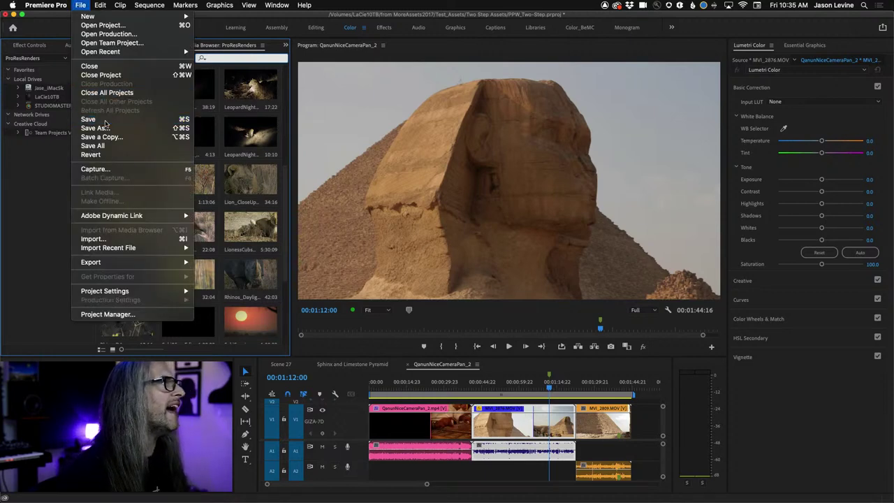
left_click(90, 119)
left_click(80, 5)
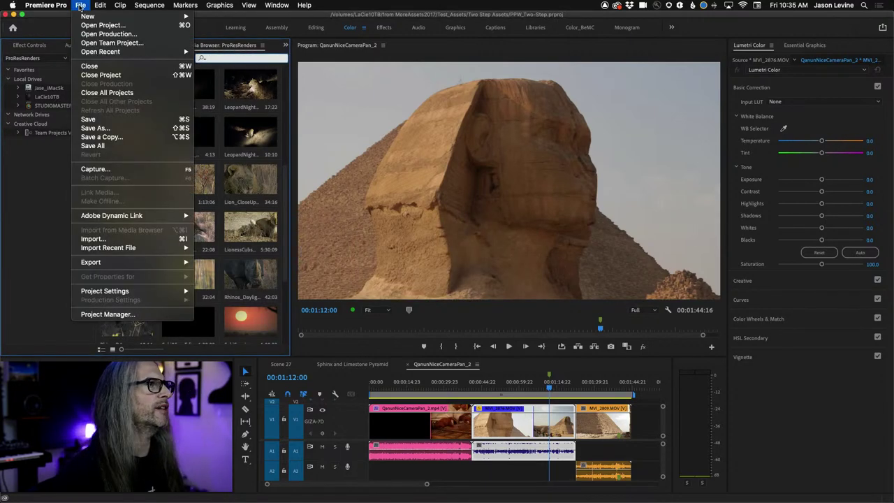
left_click(244, 261)
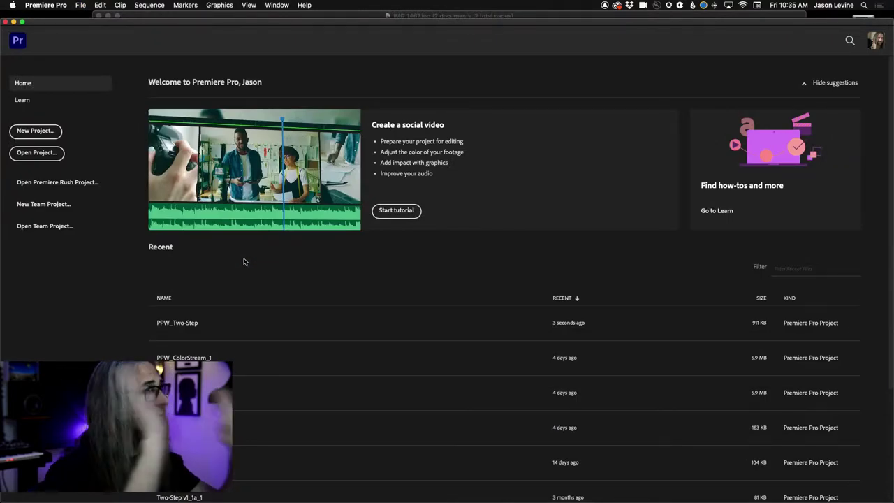
- Maximize the Home window and start a new project, still named Untitled
double_click(287, 18)
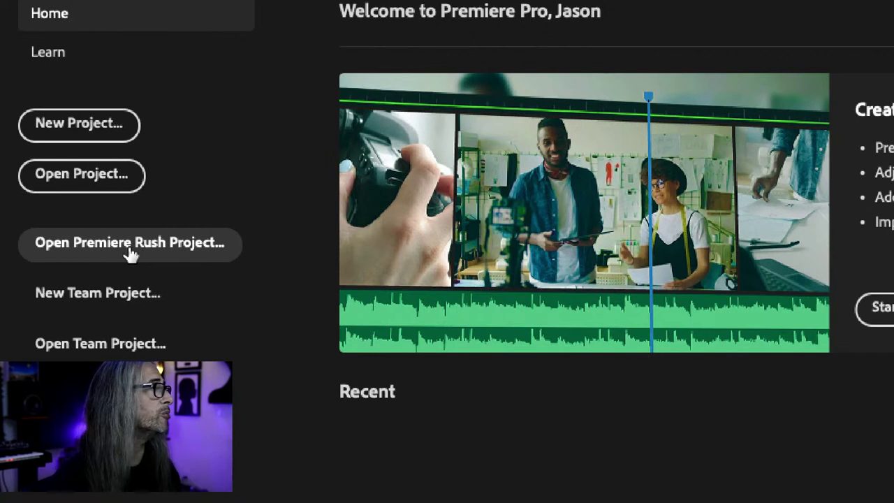
left_click(63, 132)
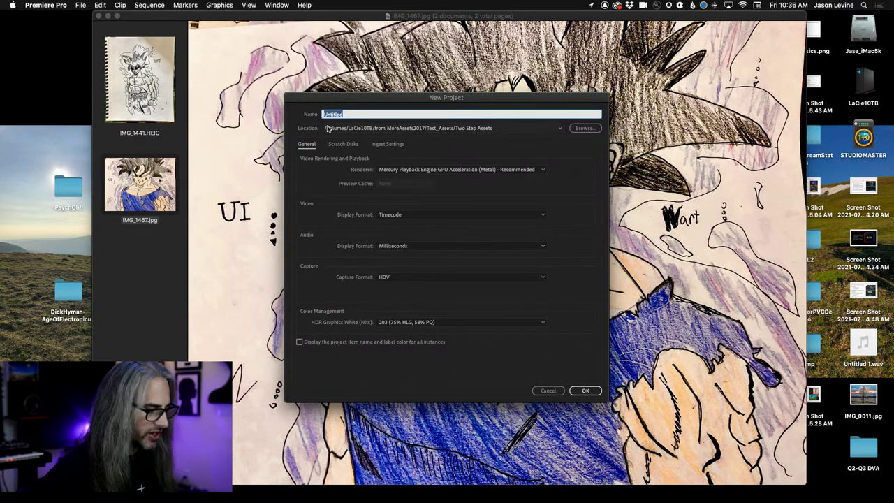
- Name the project MyFirstEdit and set its location to the Desktop dump folder
type("My")
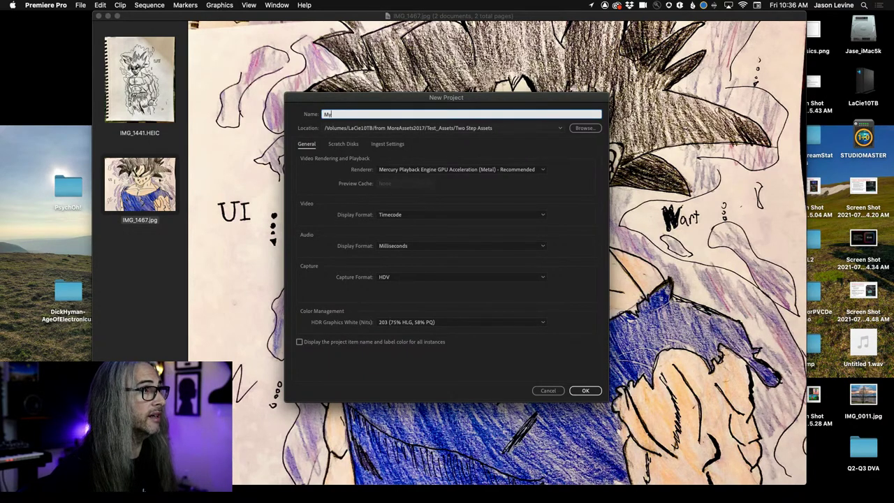
type("FirstEdit")
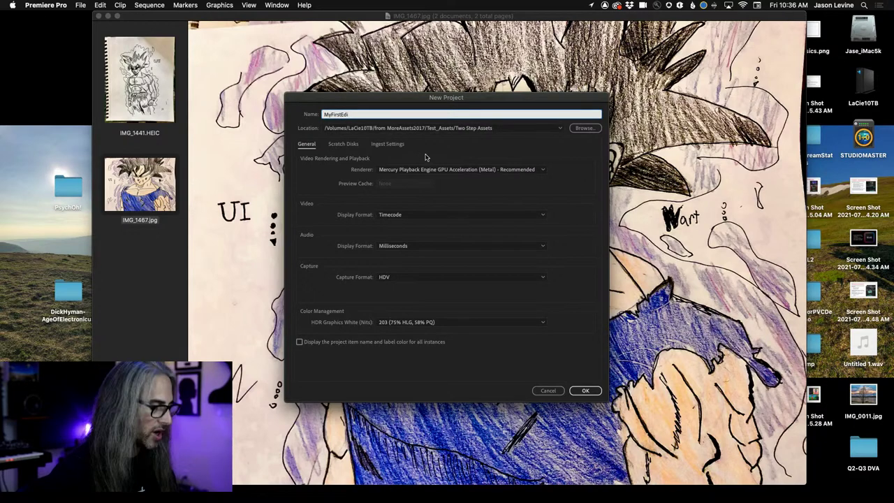
left_click(561, 129)
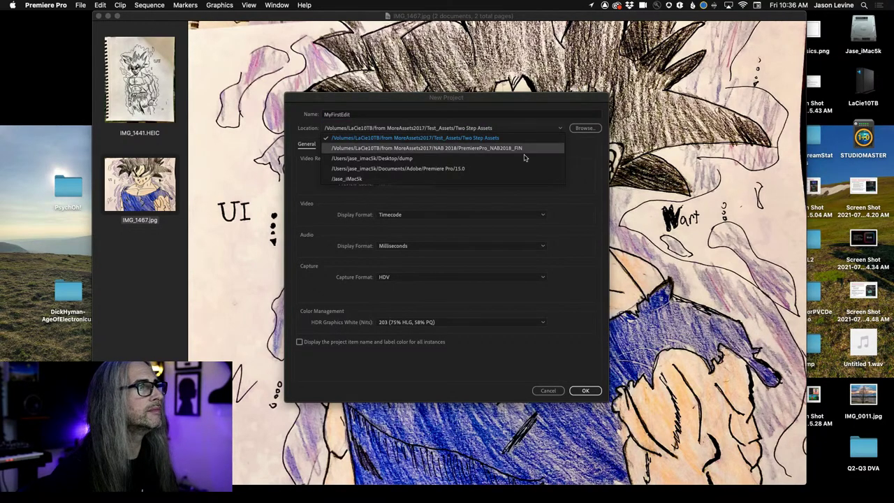
left_click(446, 159)
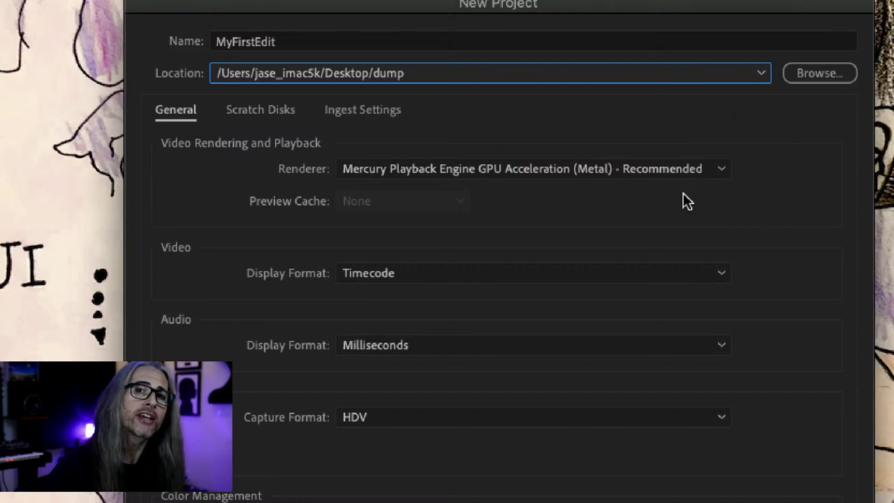
left_click(703, 171)
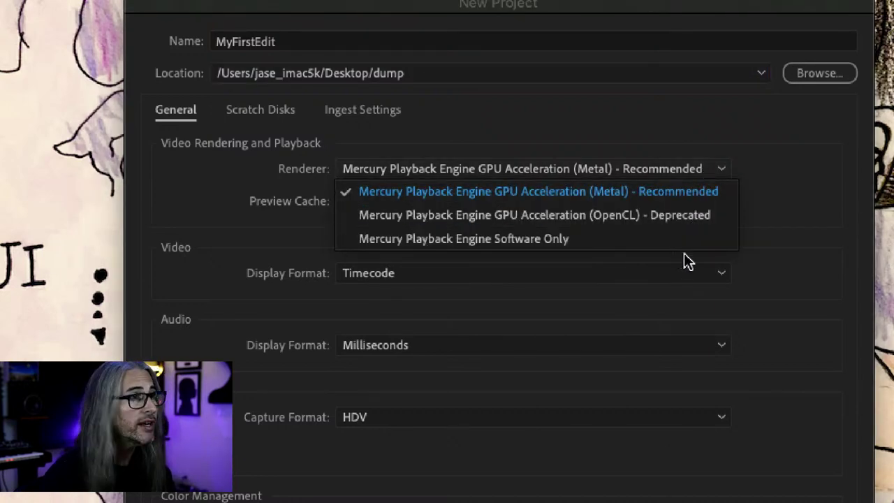
left_click(760, 169)
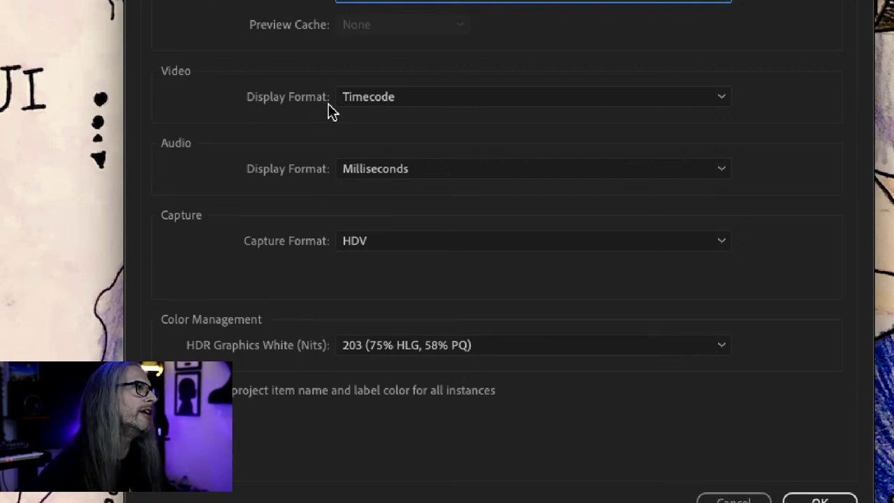
left_click(433, 101)
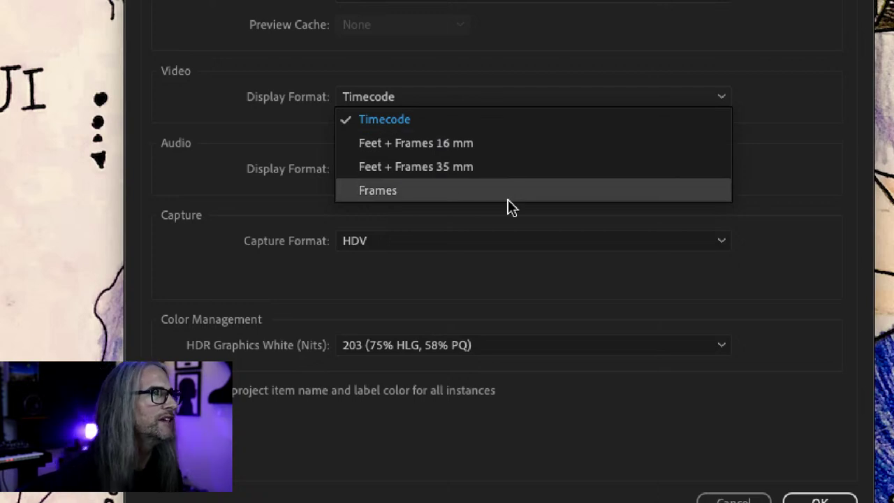
left_click(466, 49)
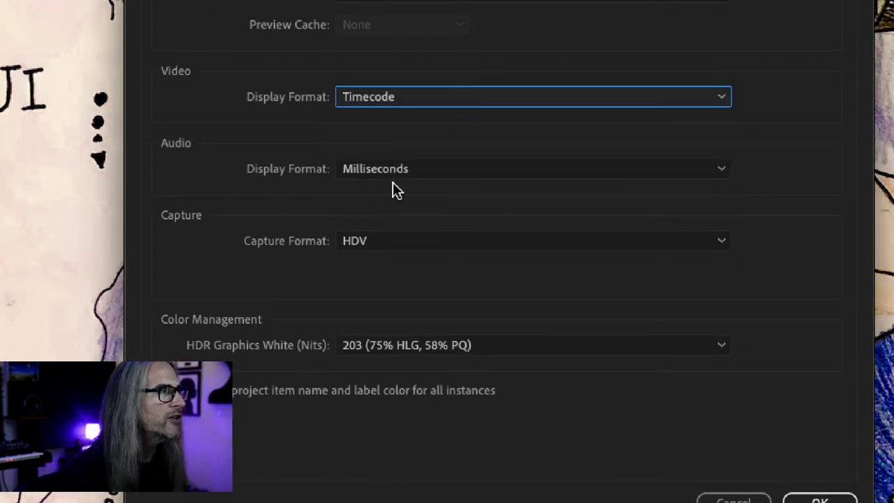
left_click(413, 178)
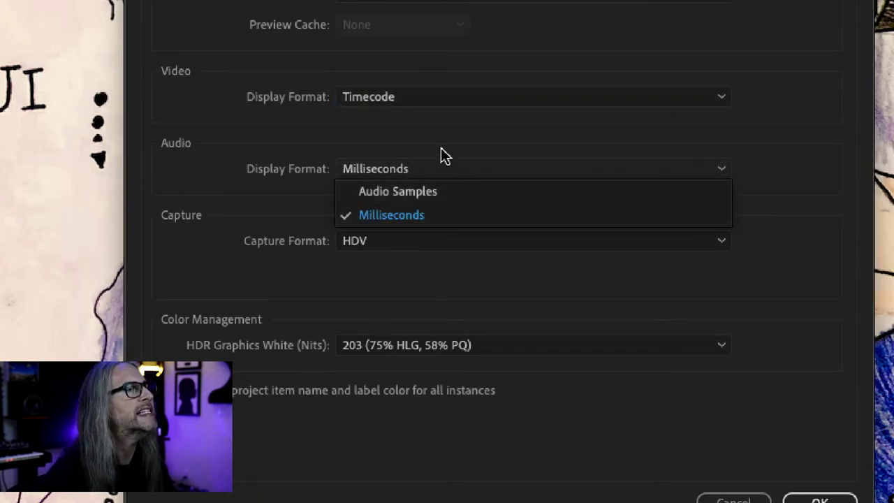
left_click(441, 148)
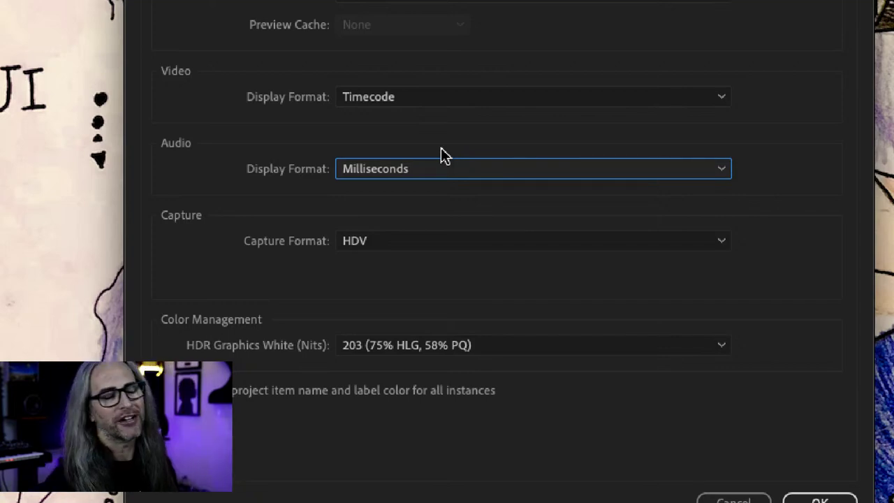
left_click(451, 165)
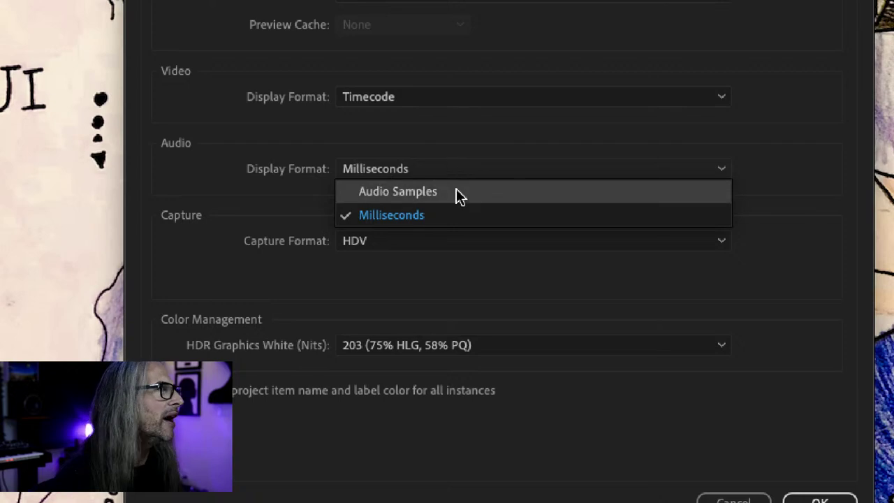
left_click(434, 130)
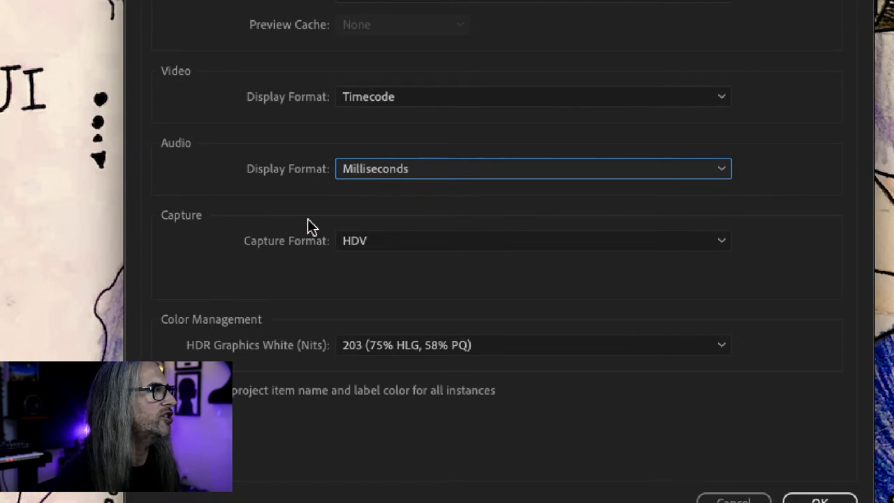
left_click(417, 244)
left_click(387, 236)
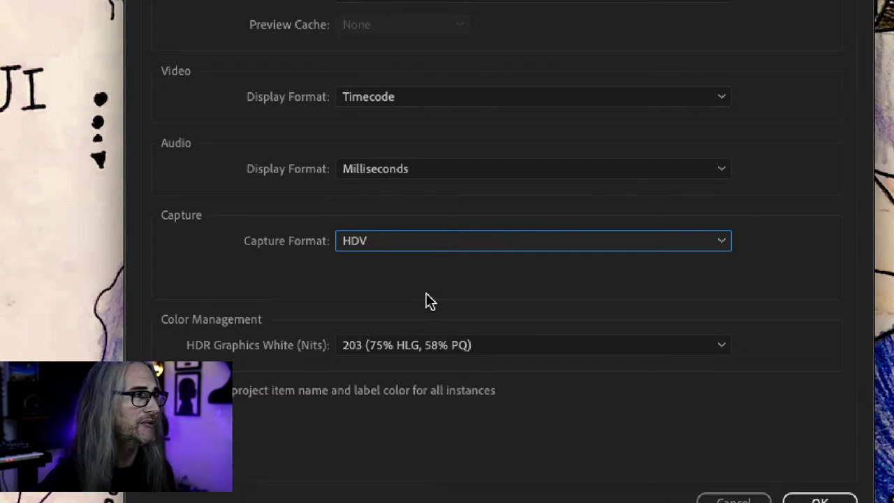
left_click(565, 349)
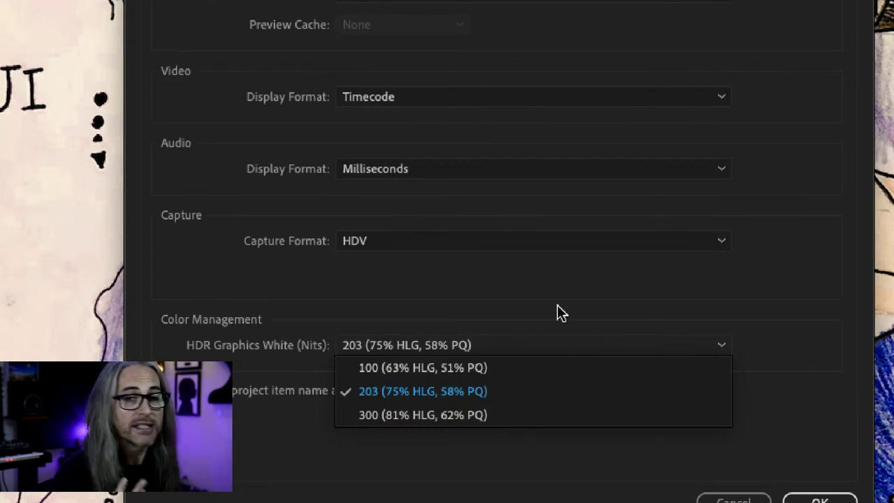
key("Escape")
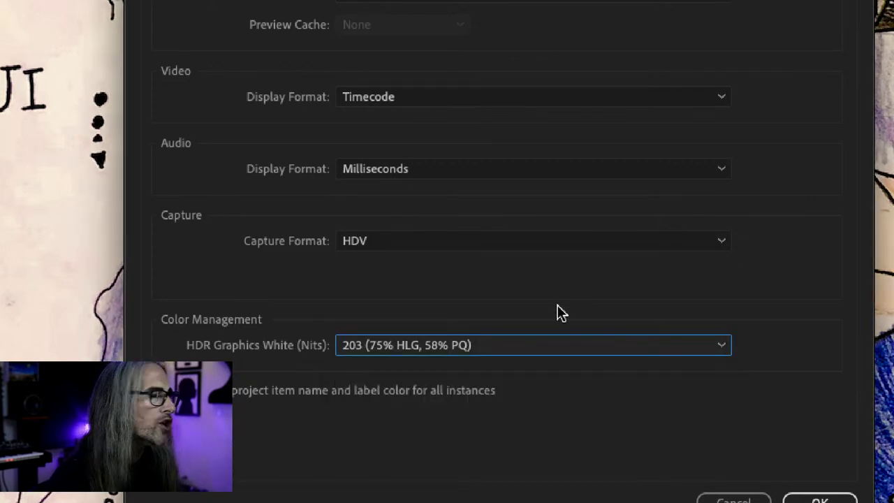
left_click(564, 341)
key("Escape")
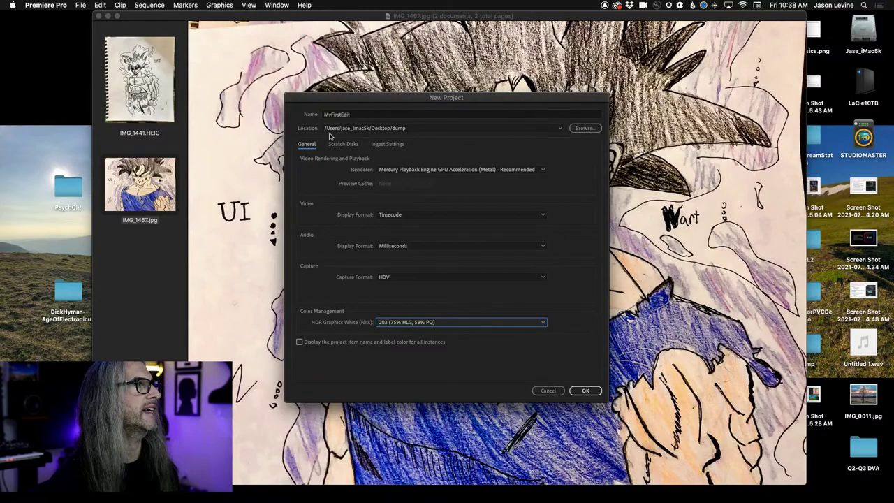
left_click(348, 146)
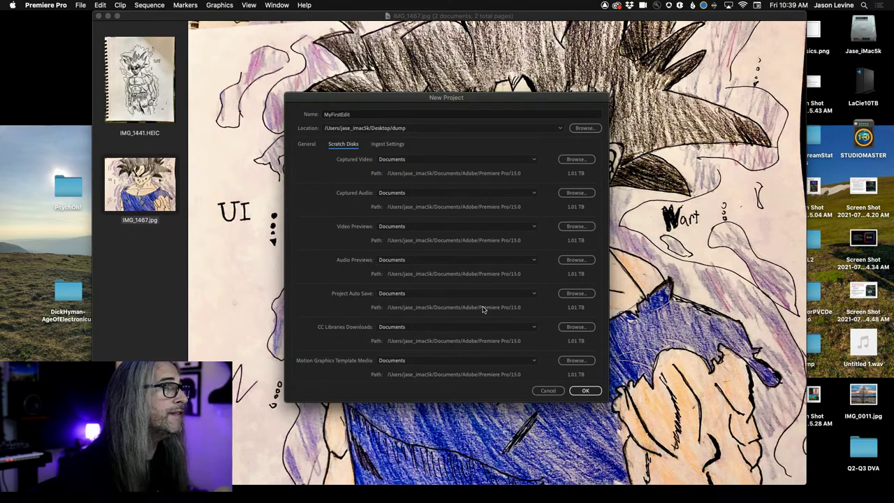
left_click(392, 146)
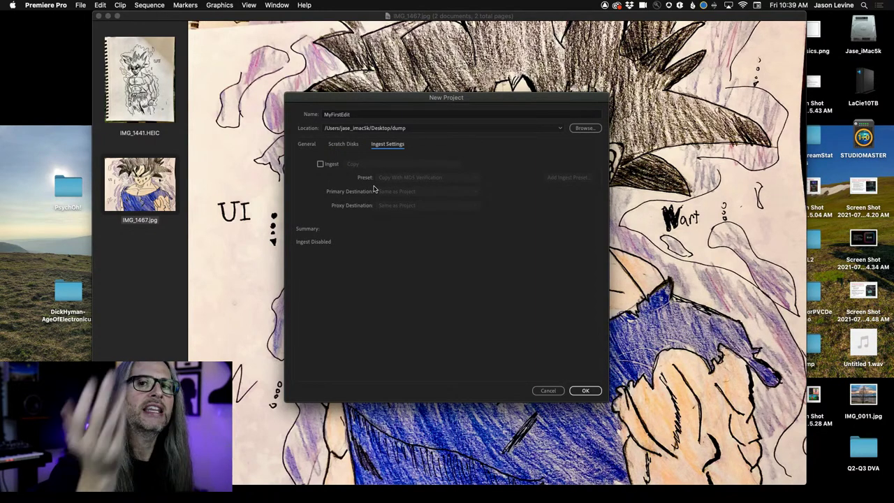
left_click(299, 145)
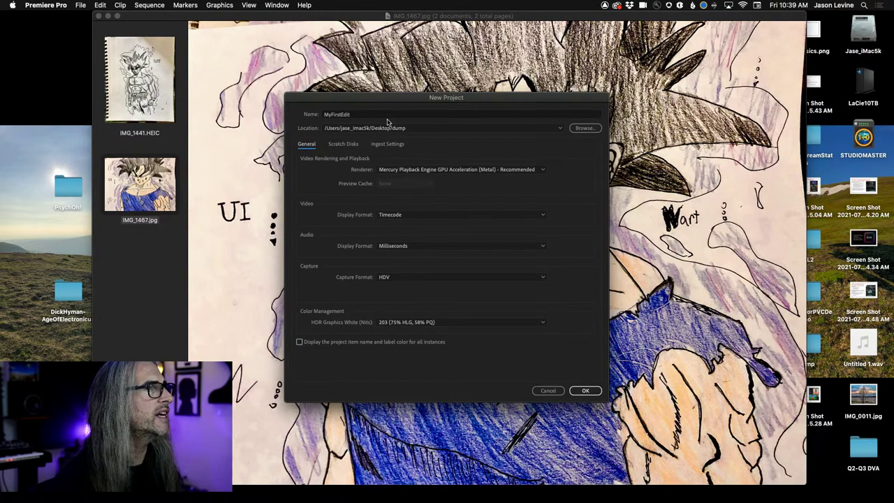
left_click(573, 392)
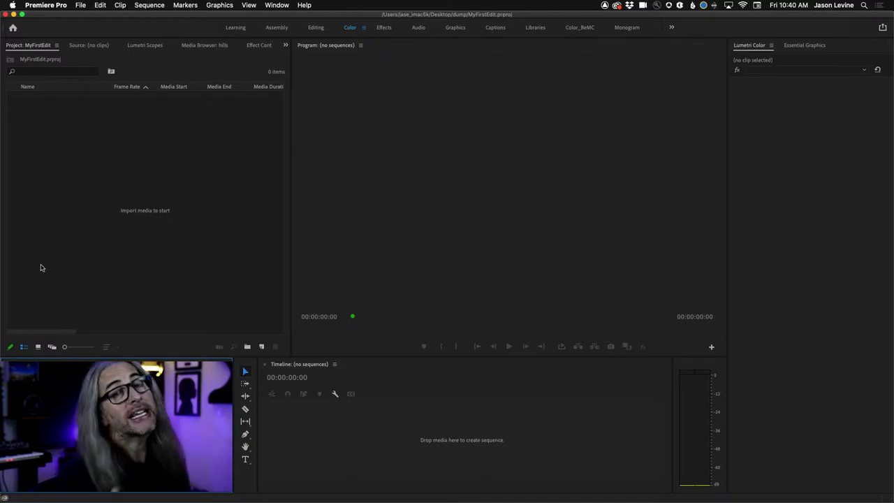
left_click(28, 46)
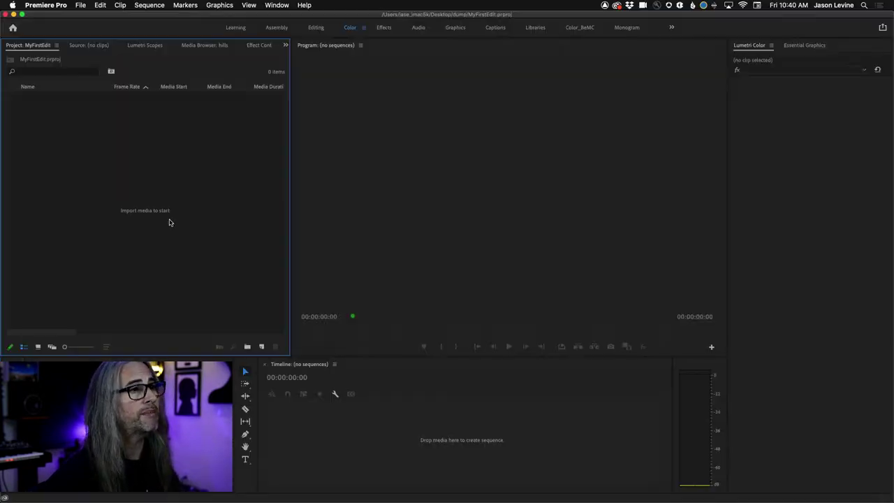
- Browse the import dialog to LaCie10TB/2020/VIDEO_SF+AZ and look through its clips
double_click(154, 226)
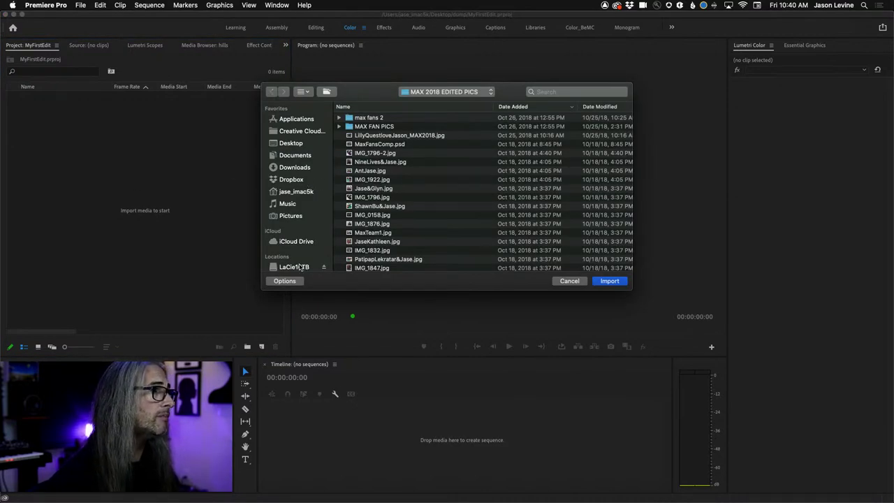
left_click(305, 268)
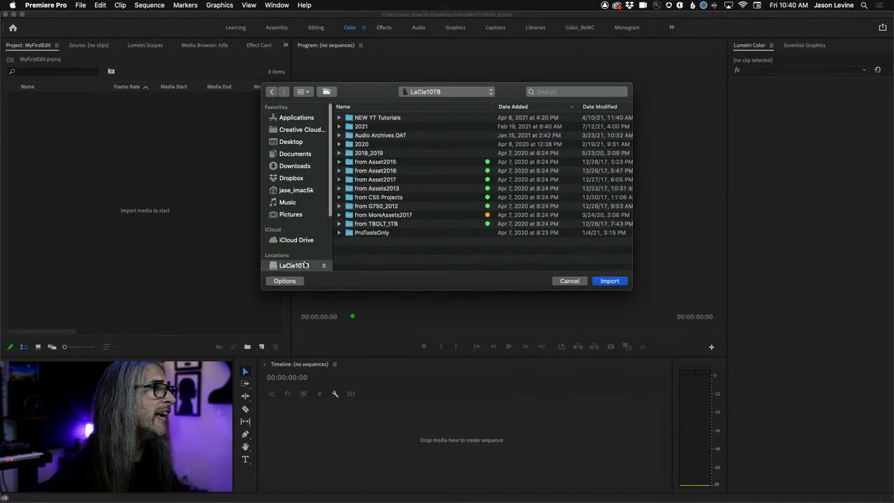
double_click(362, 144)
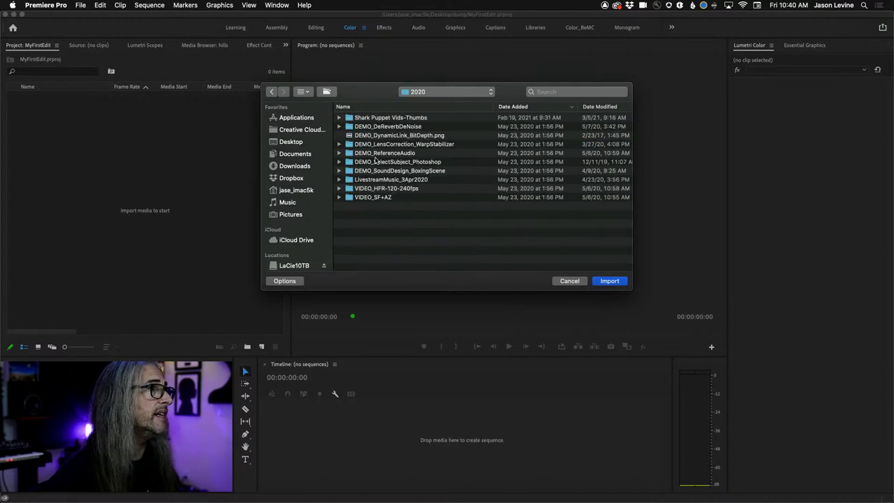
double_click(392, 198)
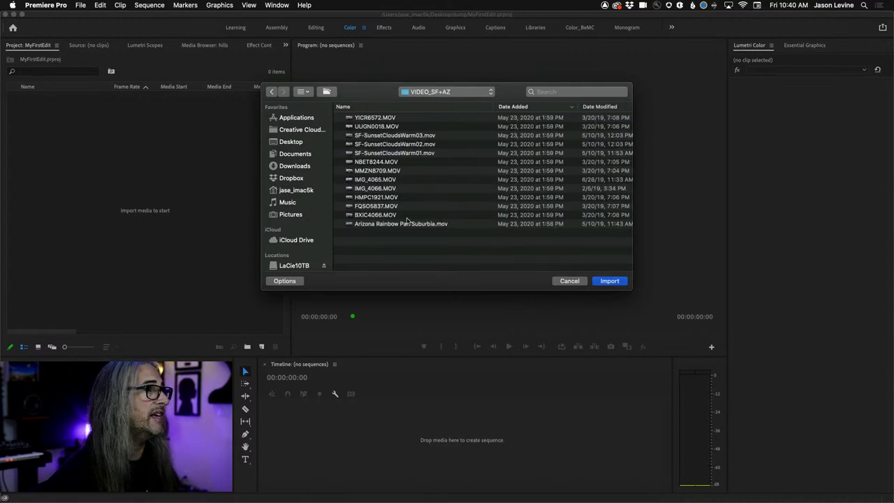
left_click(381, 126)
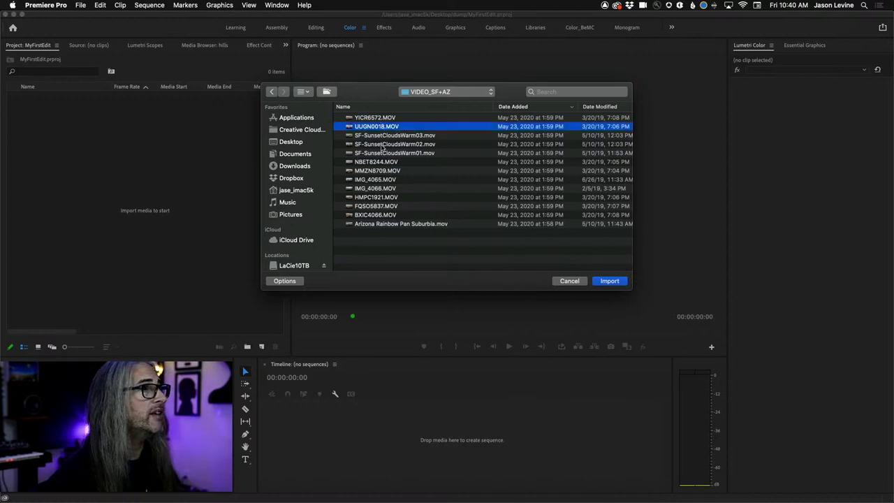
left_click(384, 135)
left_click(387, 153)
left_click(390, 180)
left_click(395, 223)
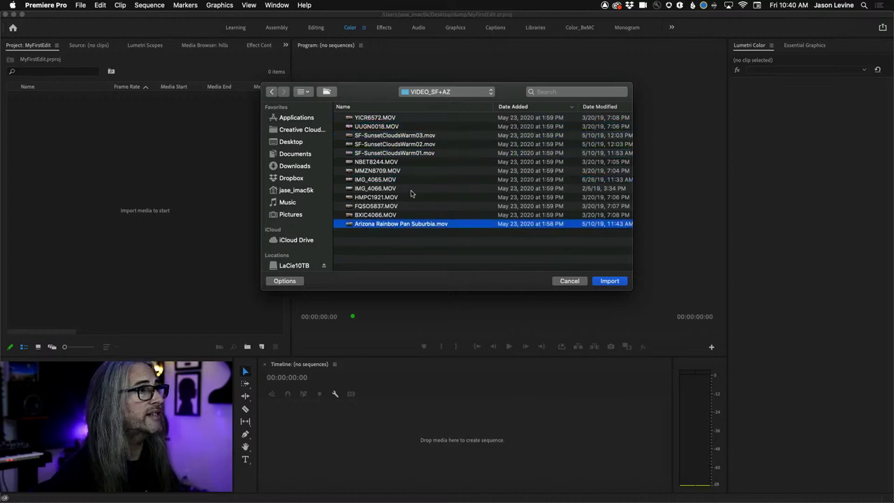
left_click(416, 191)
left_click(429, 179)
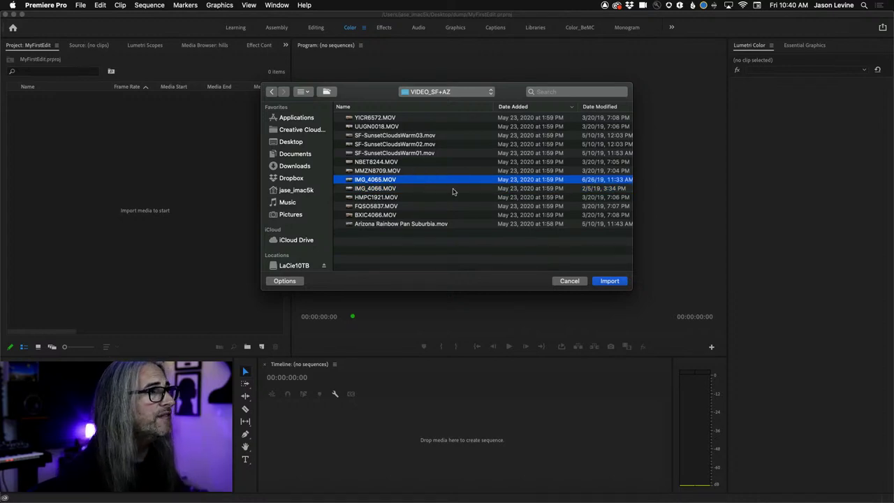
- In Icons view, select NBET8244, YICR6572, SF-SunsetCloudsWarm01, IMG_4066 and Arizona Rainbow, and import them
left_click(305, 91)
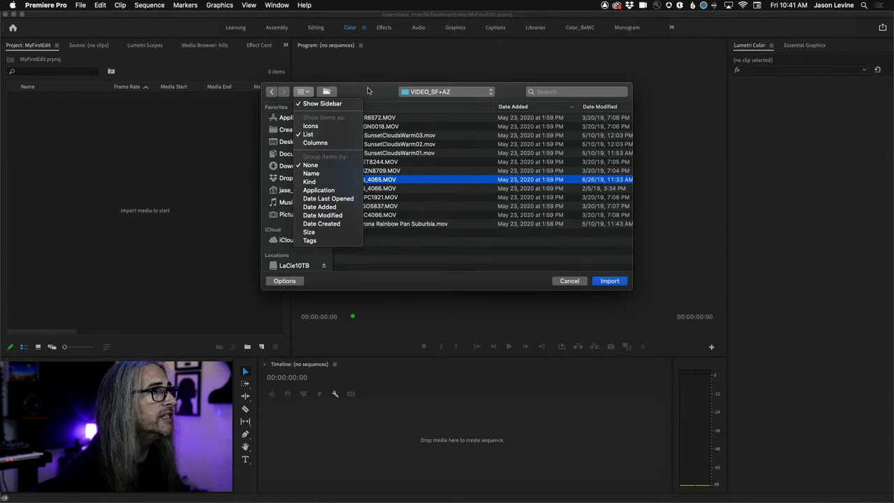
left_click(310, 126)
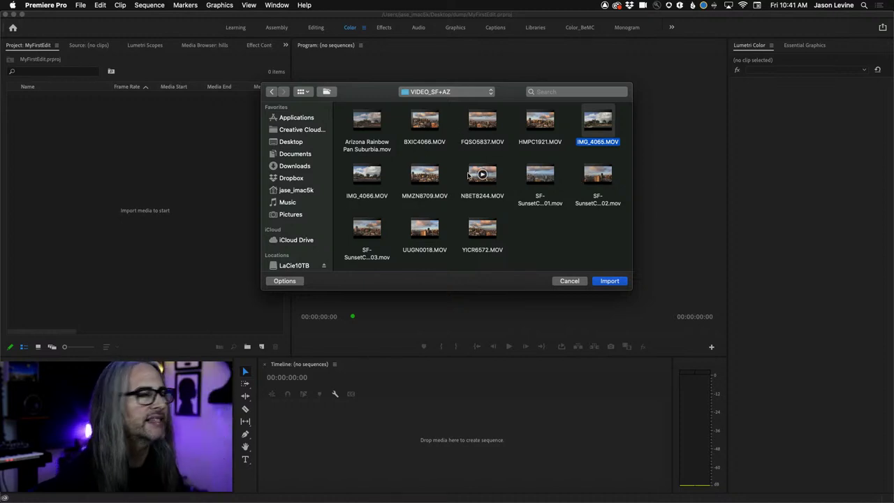
left_click_drag(560, 235, 467, 165)
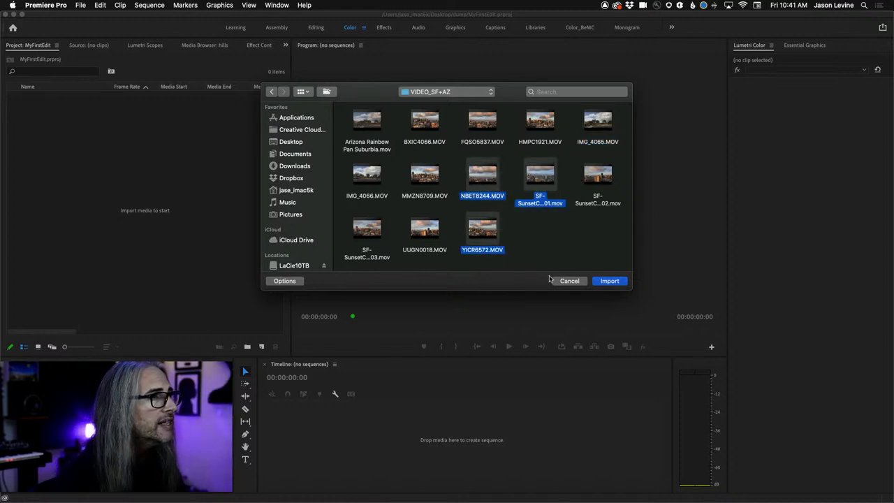
left_click(363, 174, "super")
left_click(366, 125, "super")
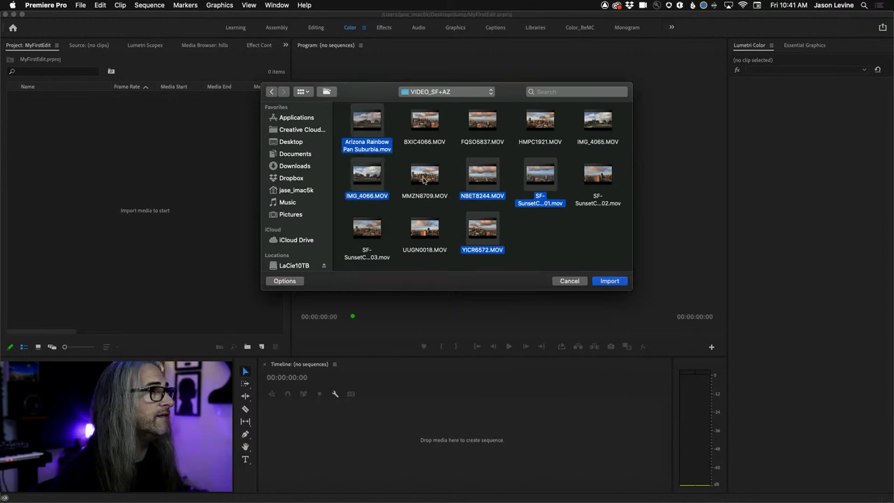
left_click(610, 281)
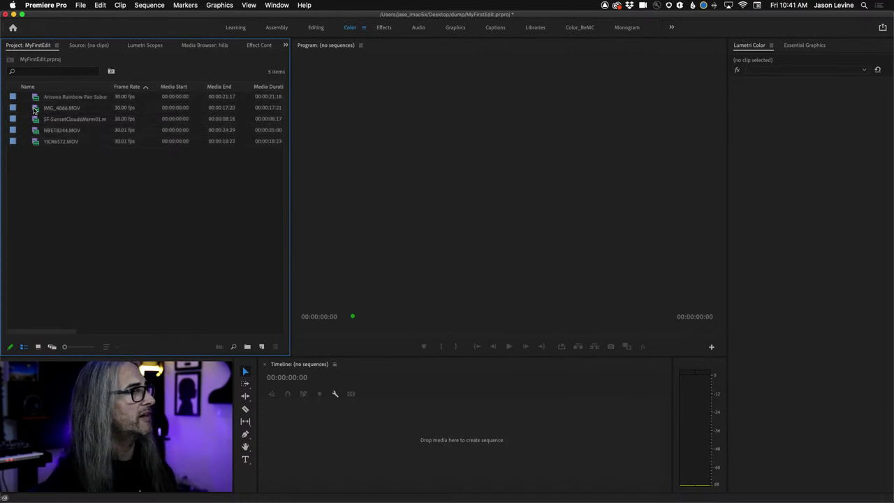
- Maximize the Project panel to review all five clips' columns, then restore it
key("grave")
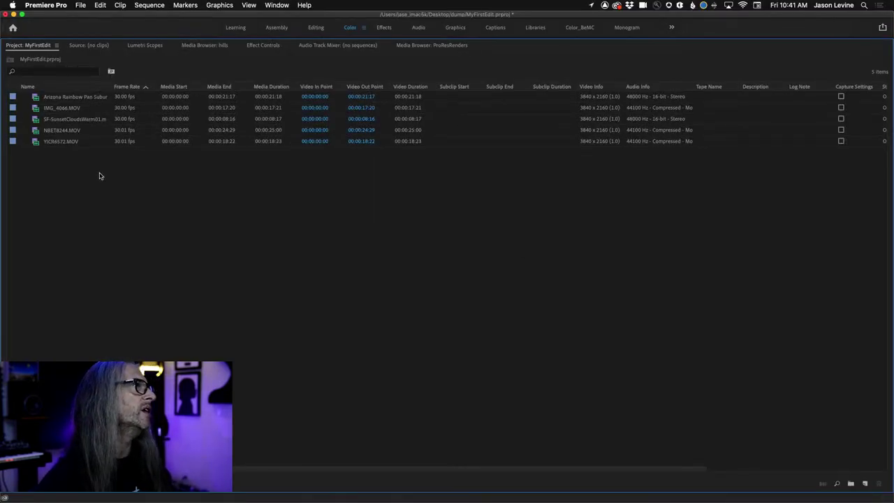
key("grave")
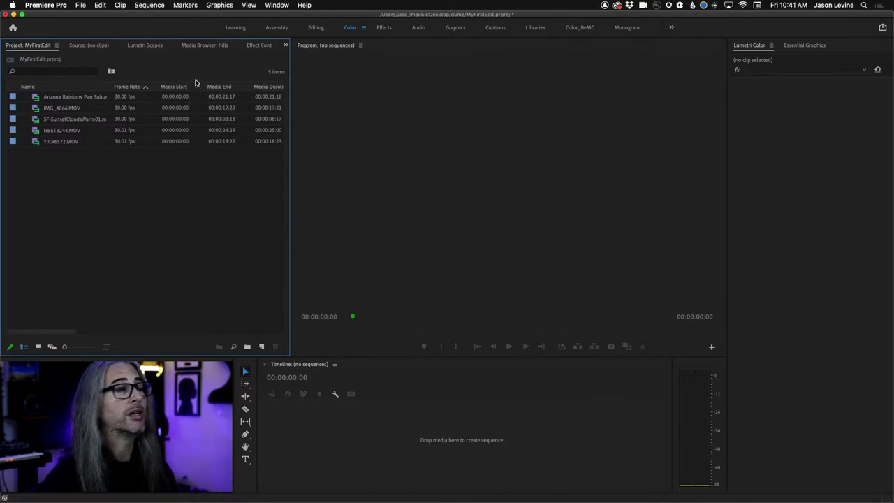
- Bring the Media Browser panel to the front
left_click(277, 5)
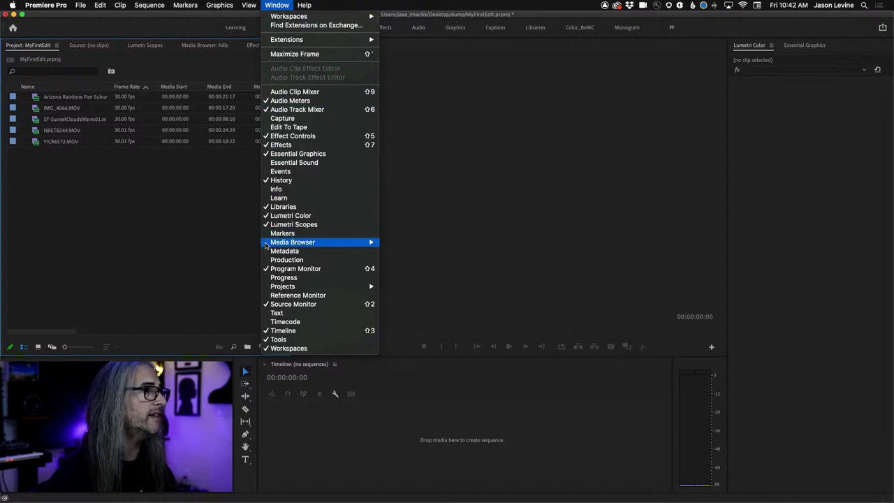
mouse_move(266, 244)
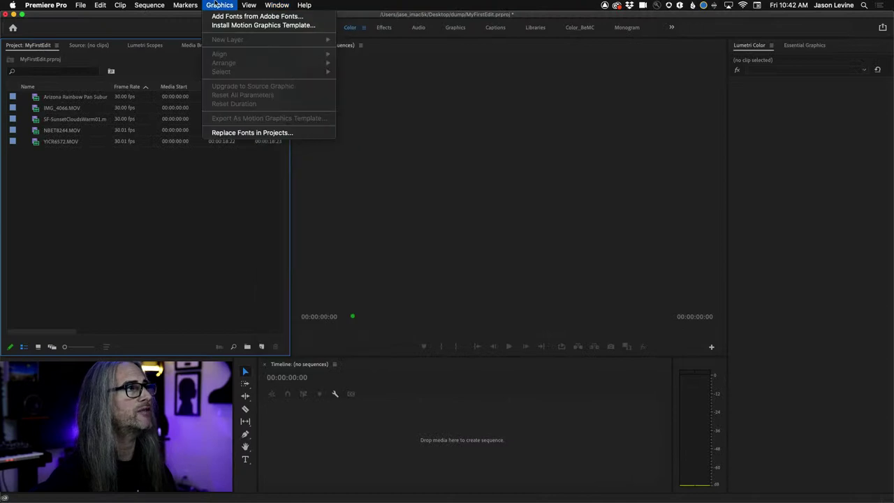
left_click(159, 46)
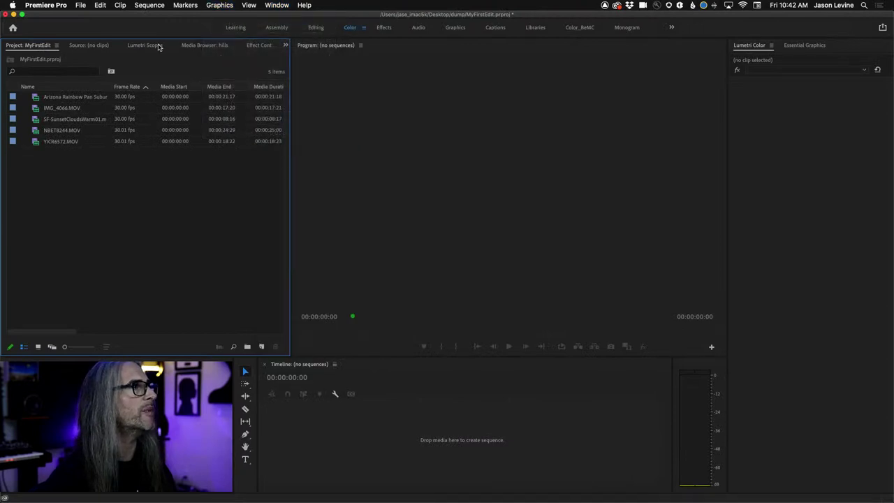
left_click(193, 47)
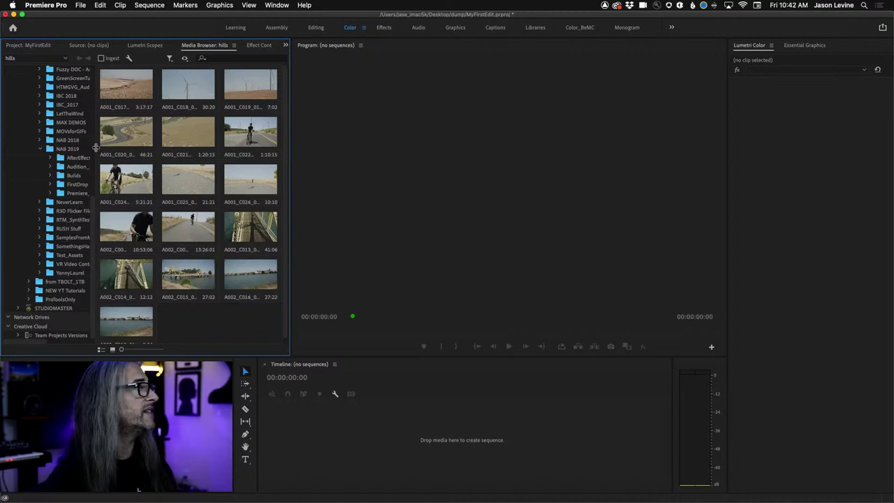
- Narrow the folder tree and enlarge thumbnails into a two-column grid of cycling clips
left_click_drag(96, 147, 85, 147)
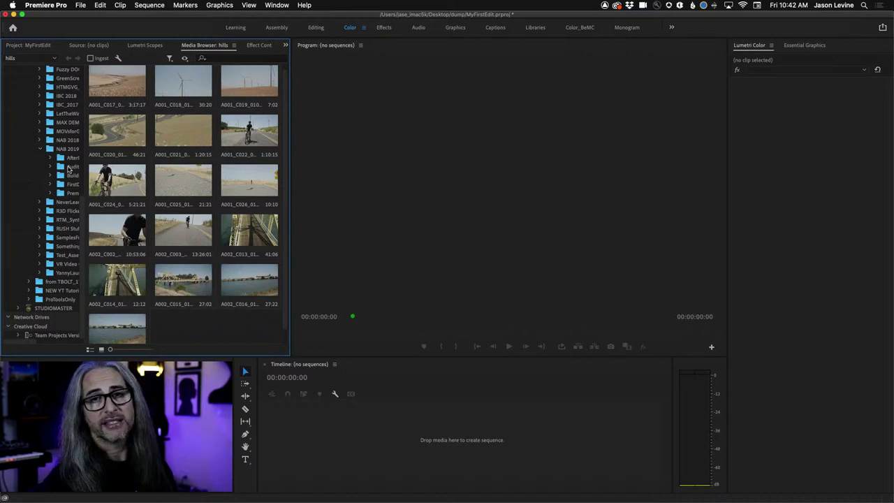
left_click_drag(110, 350, 124, 350)
scroll(288, 238, "up", 2)
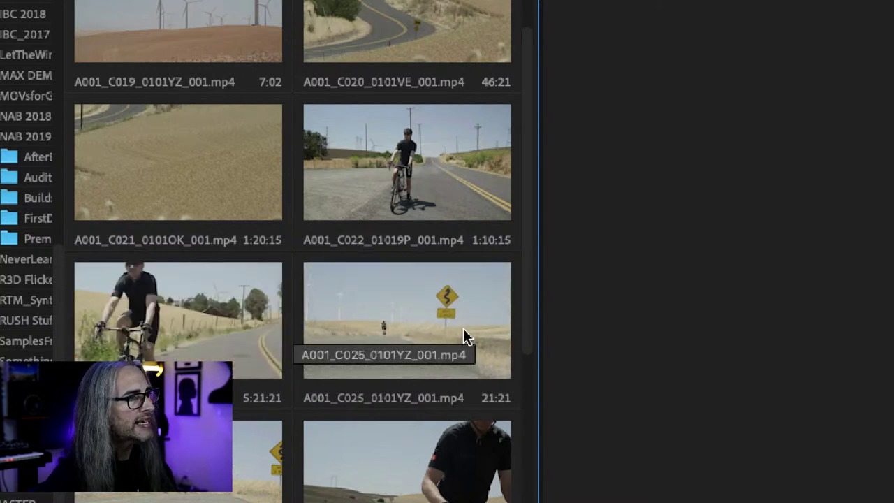
left_click_drag(525, 334, 530, 431)
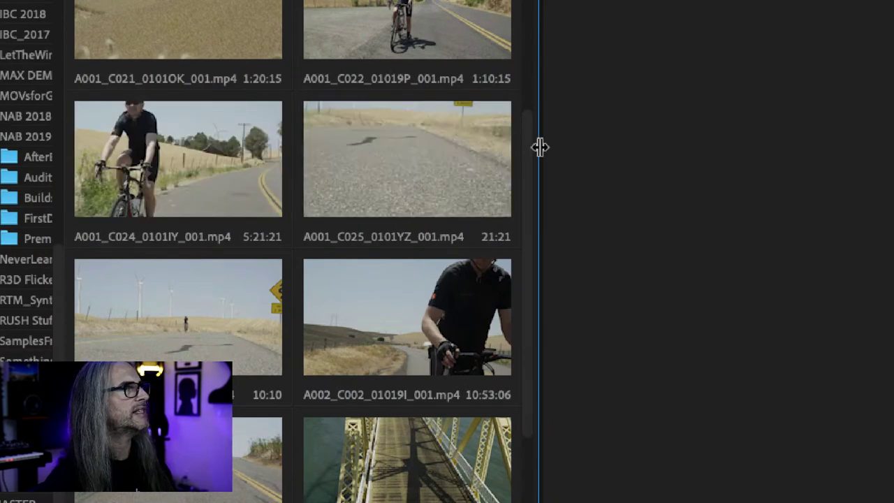
left_click_drag(529, 147, 526, 89)
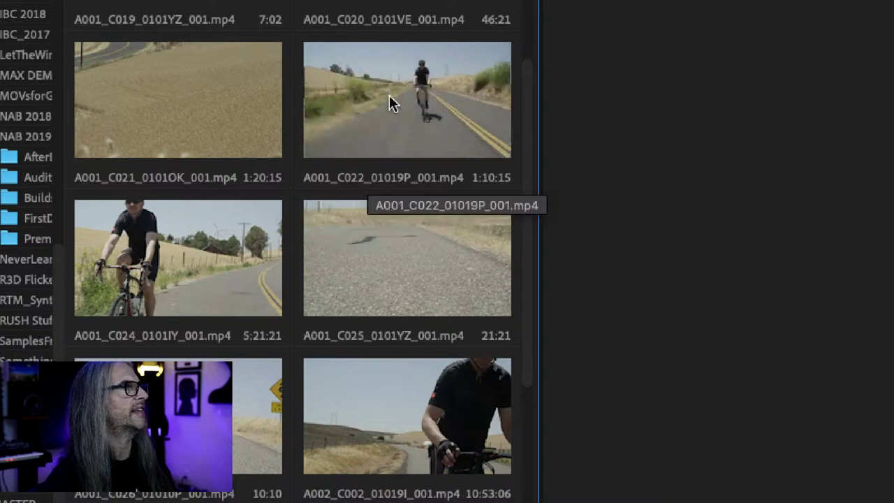
scroll(531, 216, "down", 1)
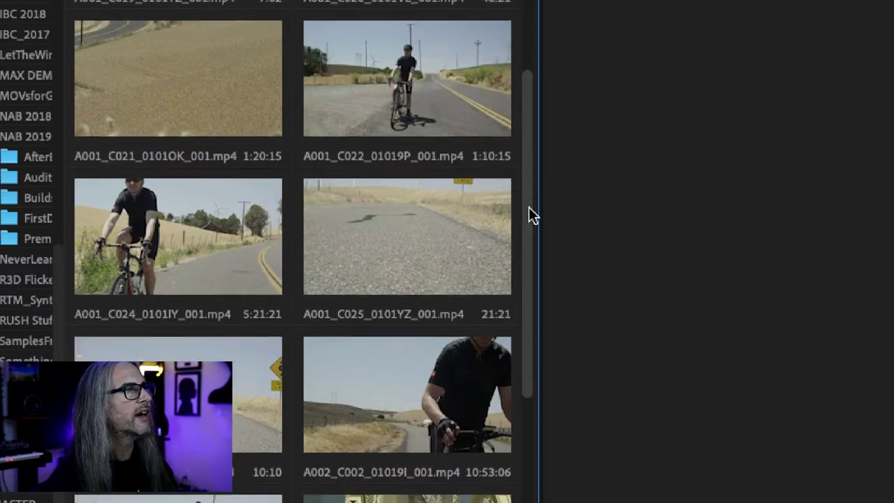
scroll(531, 215, "down", 5)
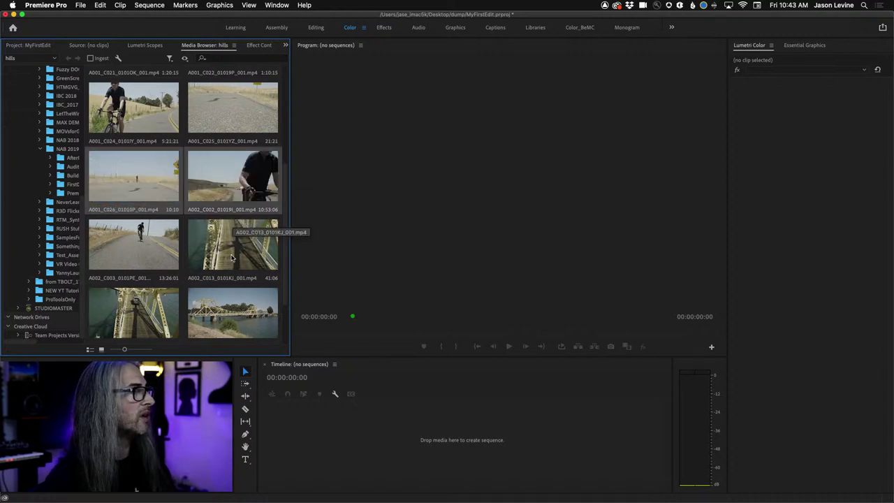
- Check the project clips in icon and list views, then return to the hills media browser
left_click_drag(285, 250, 294, 302)
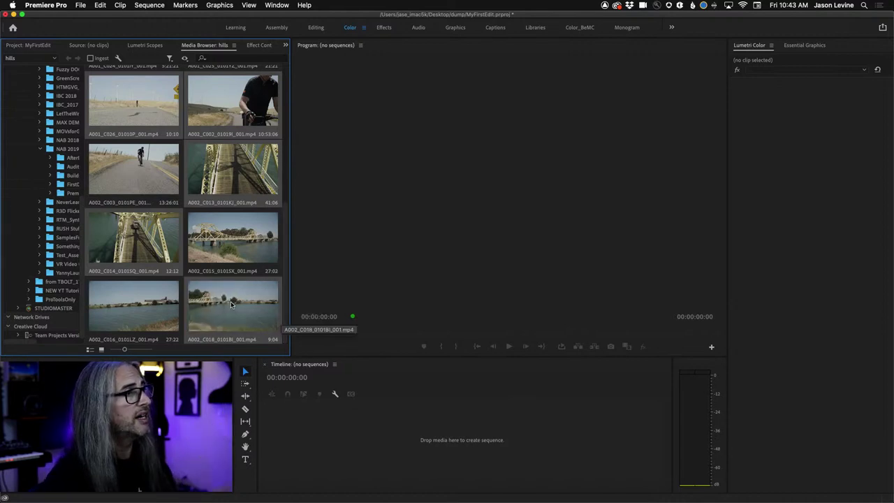
left_click(32, 45)
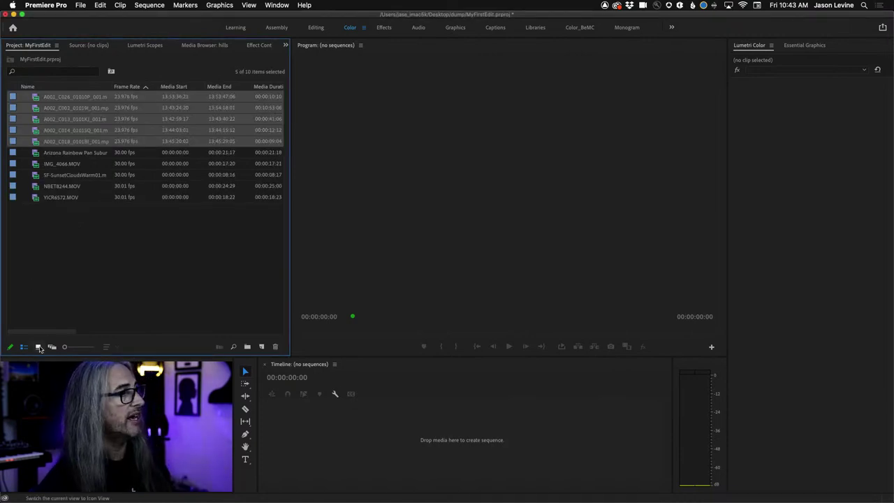
left_click(39, 347)
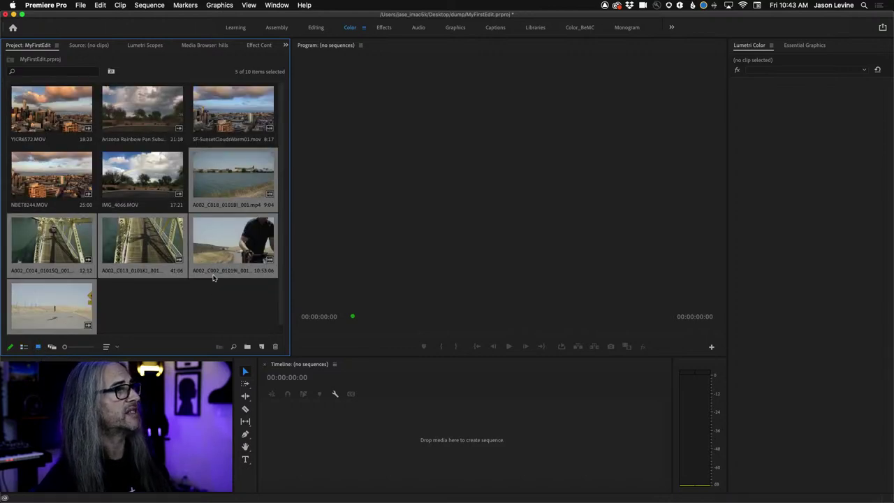
left_click(23, 347)
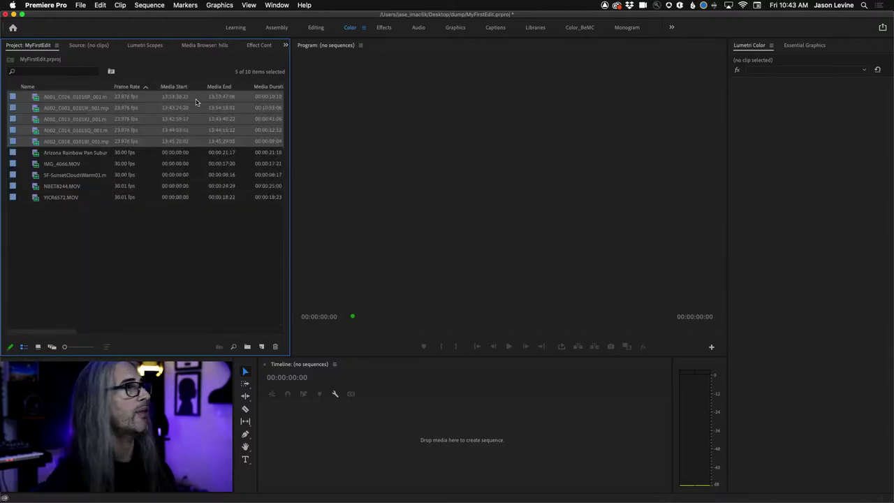
left_click(206, 45)
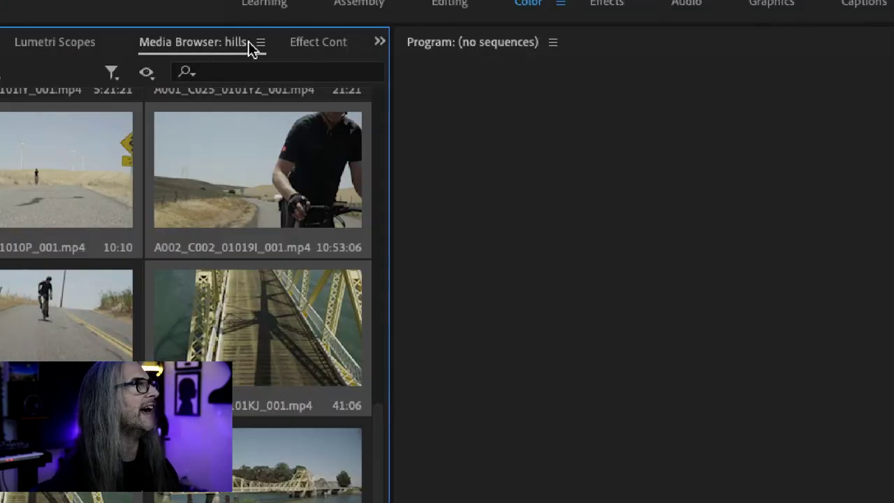
- Open the ProResRenders Media Browser and move its tab to the front of the group
left_click(259, 43)
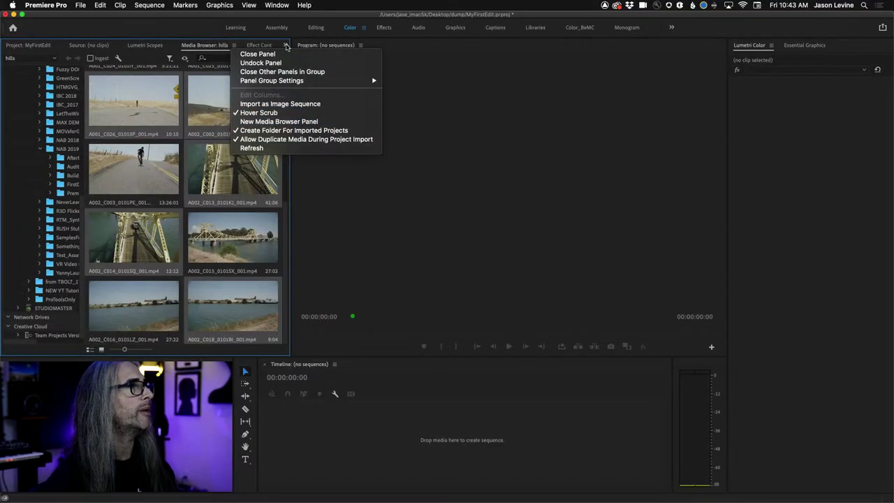
left_click(286, 46)
left_click(286, 45)
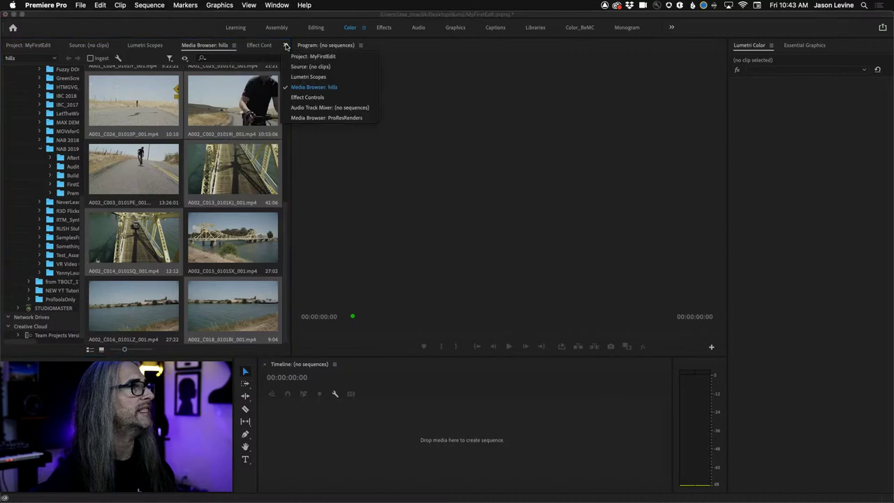
left_click(310, 118)
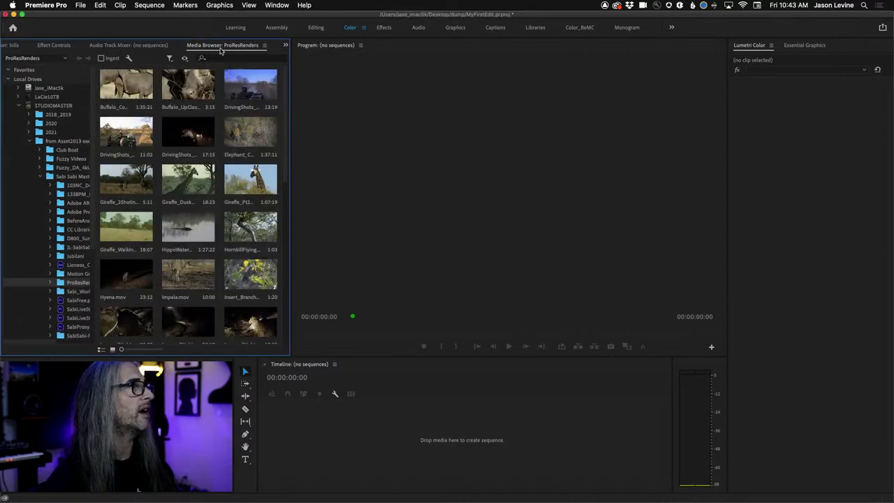
left_click_drag(221, 51, 64, 53)
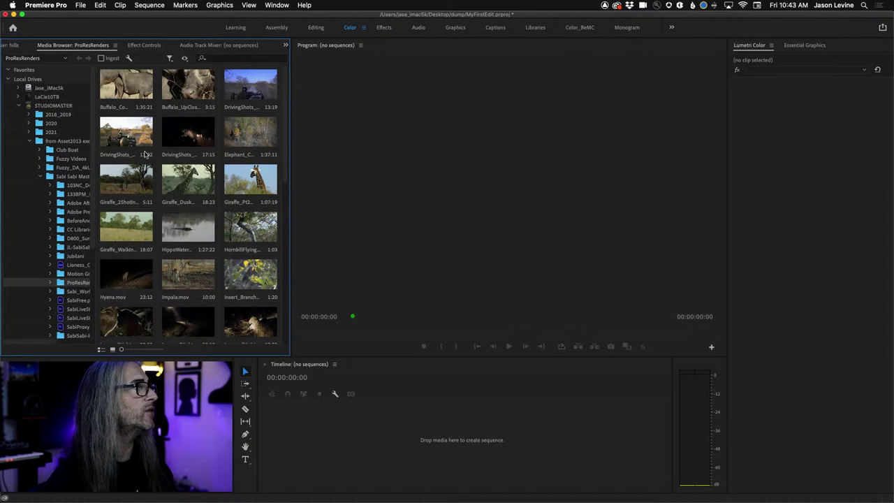
left_click(10, 45)
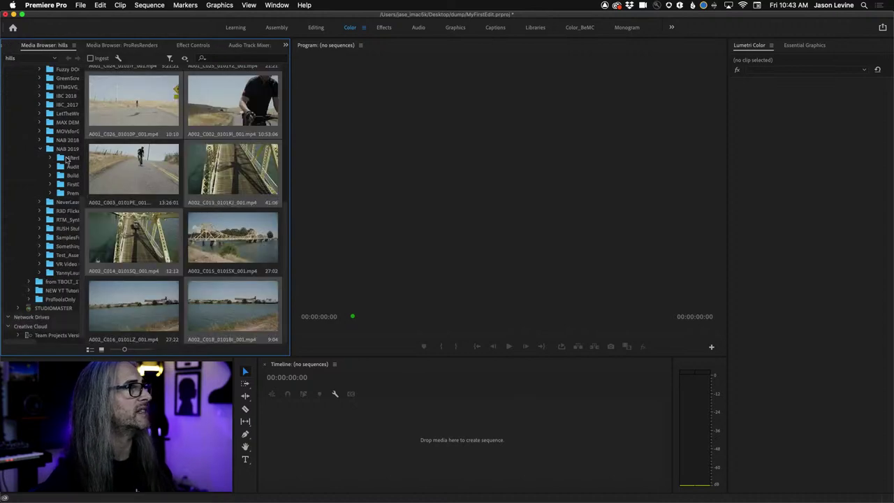
left_click(122, 46)
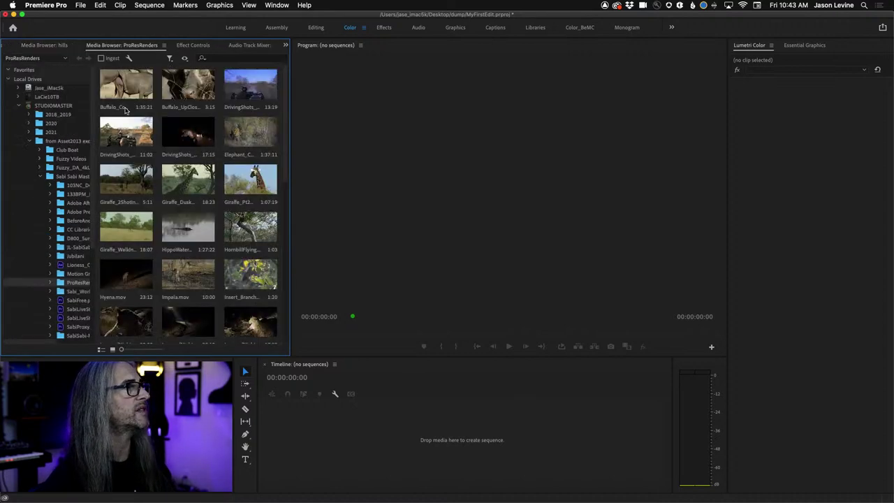
- Look through the wildlife clips like SabiSunrise_Finish_TR and a giraffe close-up, then show the Source monitor
scroll(284, 204, "down", 3)
scroll(285, 204, "down", 10)
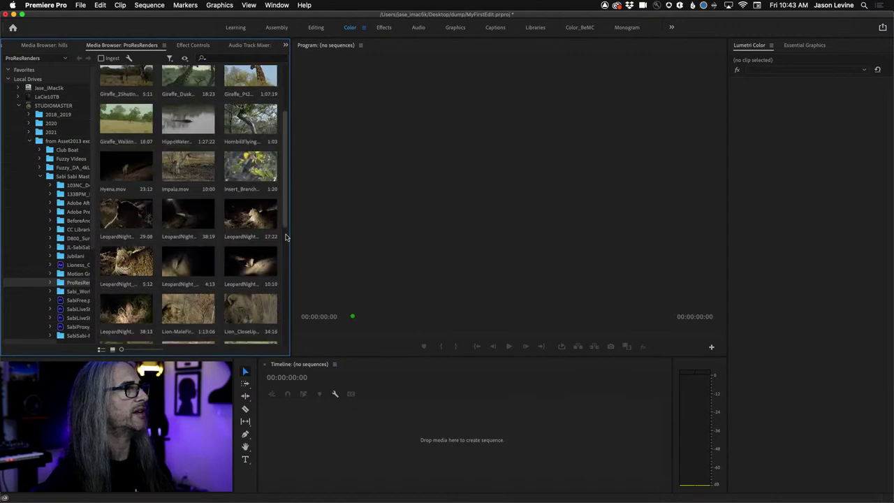
scroll(286, 292, "down", 1)
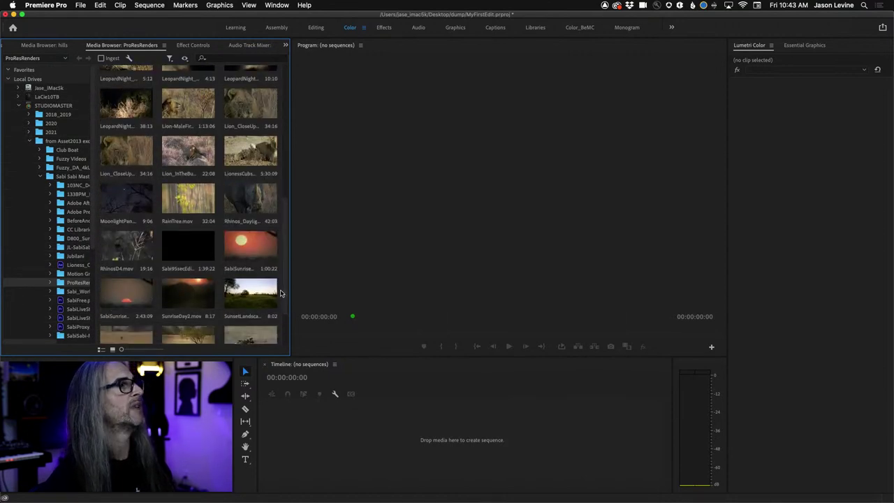
left_click(247, 247)
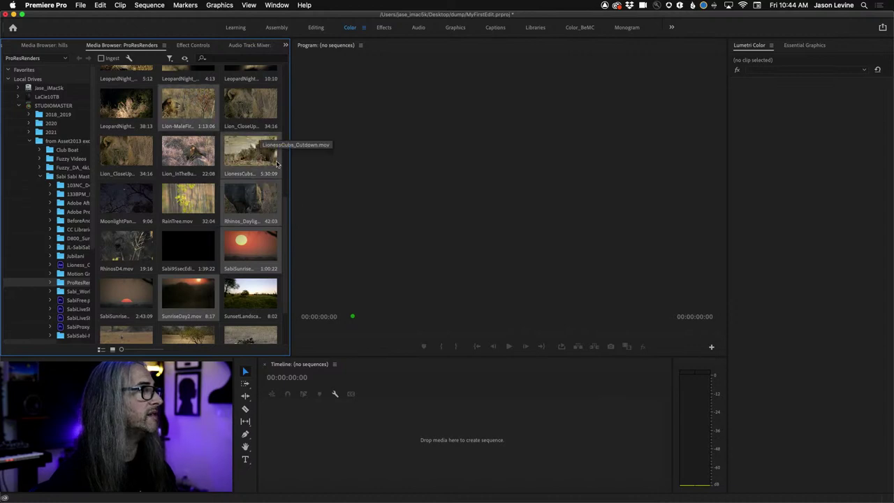
left_click_drag(282, 221, 287, 110)
scroll(287, 110, "up", 1)
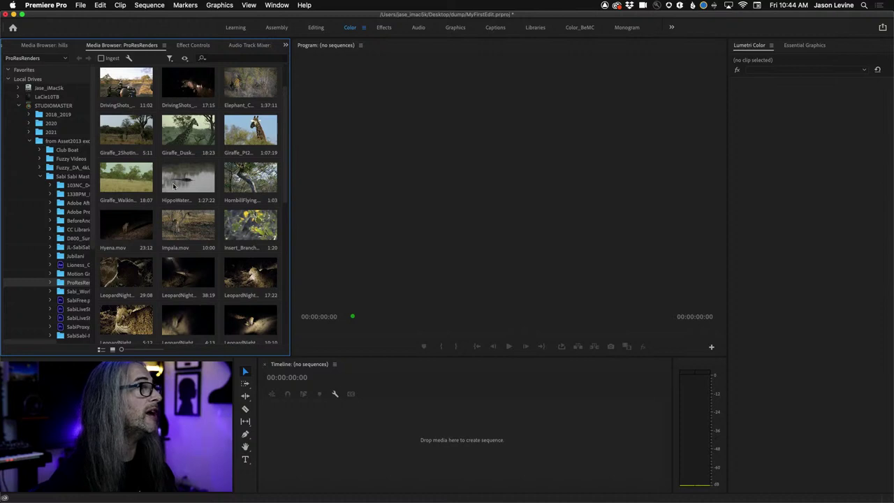
left_click(124, 83)
left_click(259, 129)
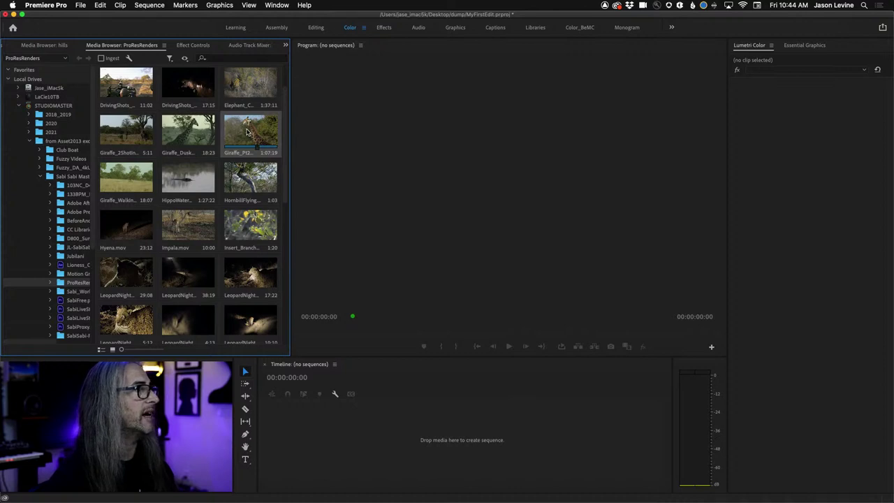
left_click(2, 46)
left_click(1, 47)
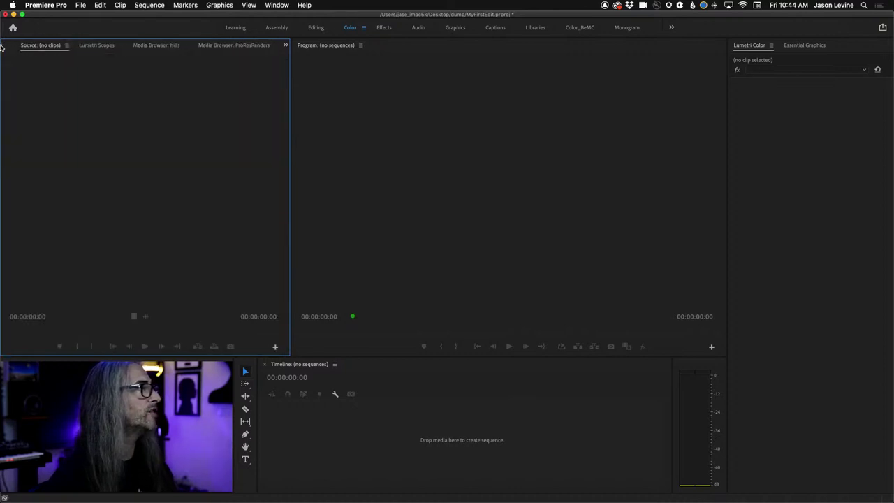
- Switch the left panel to the Project: MyFirstEdit tab listing its 11 clips
left_click(2, 47)
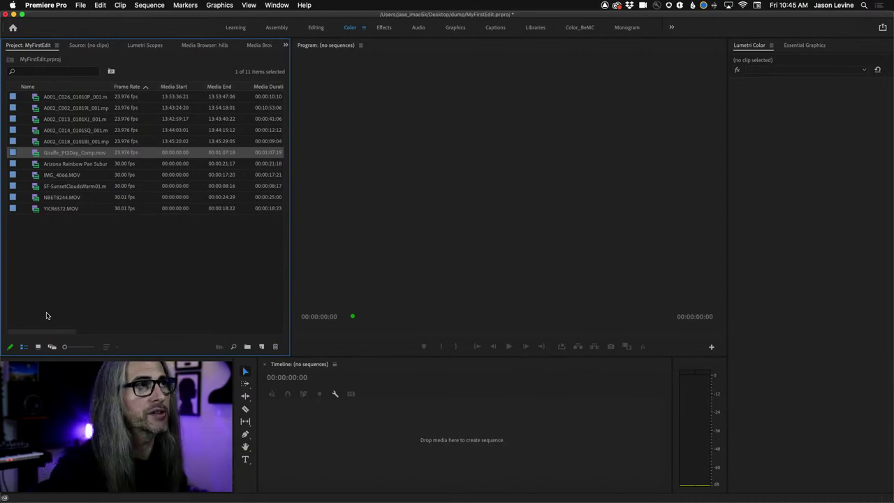
- Check the installed beta apps in Creative Cloud, then minimize it to return to Premiere Pro
left_click(617, 5)
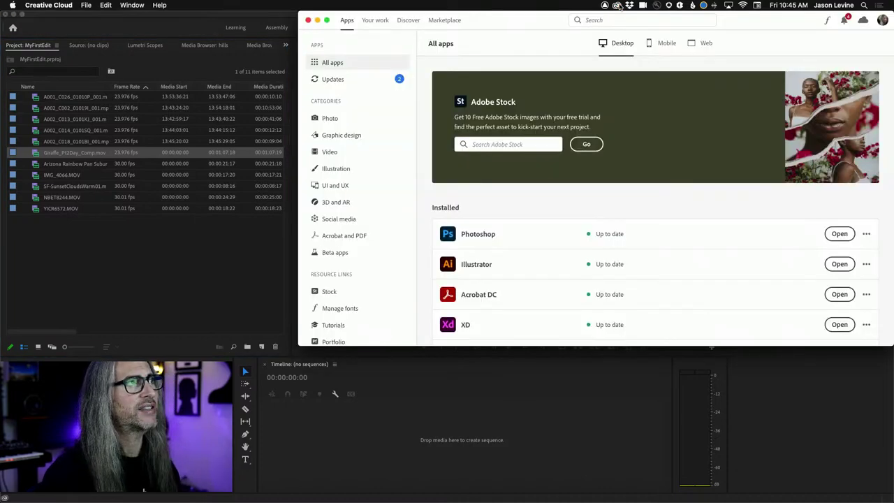
left_click(349, 253)
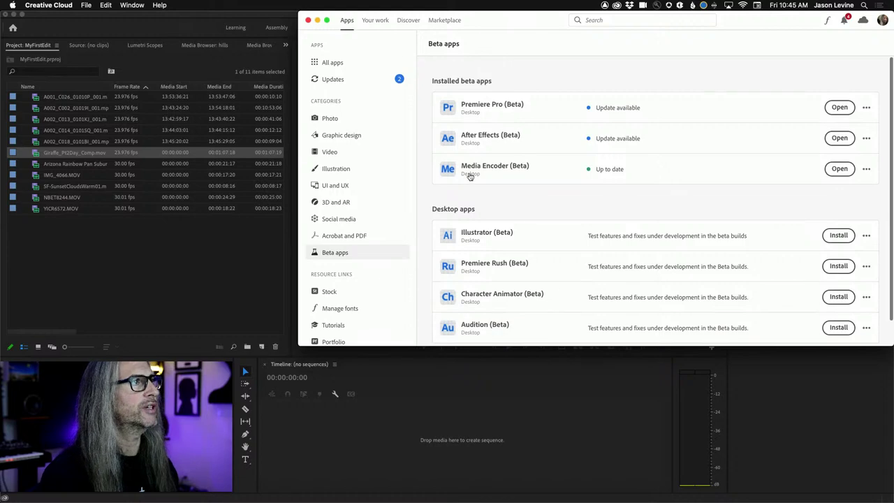
left_click(336, 63)
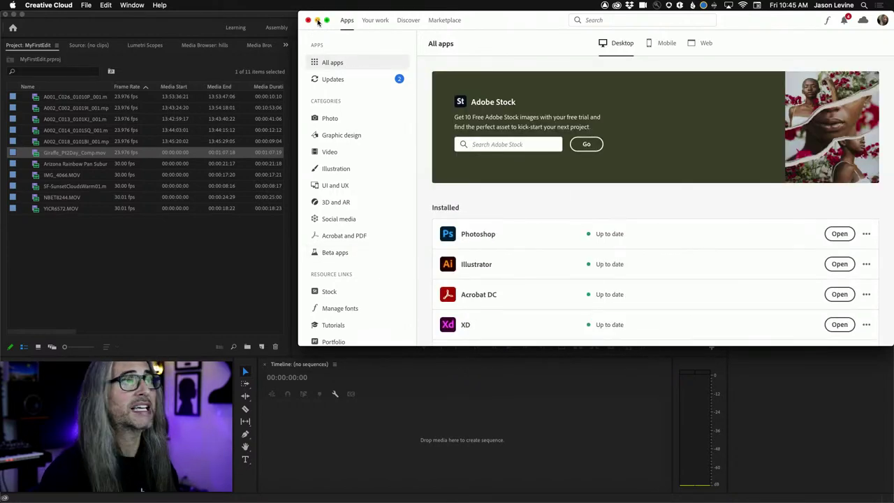
left_click(317, 20)
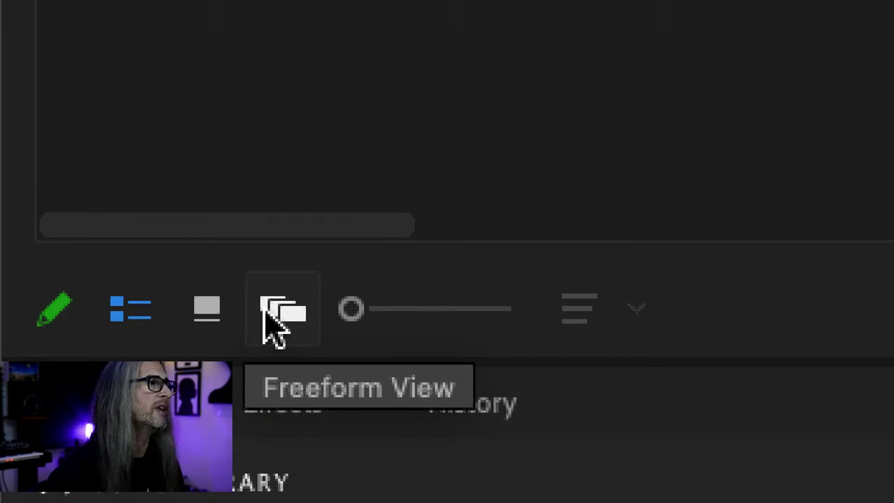
- Show project clips as thumbnails with Giraffe_Pt2Day_Comp first, and widen the panel to six columns
left_click(207, 308)
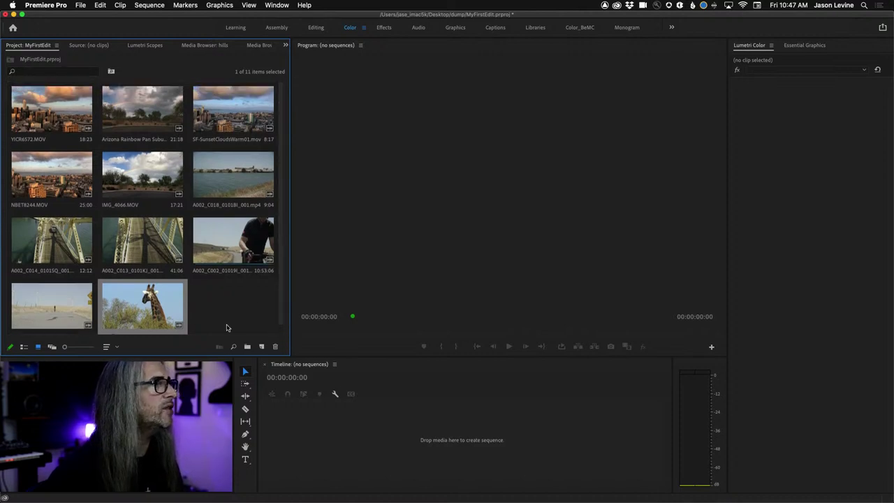
left_click_drag(147, 308, 101, 172)
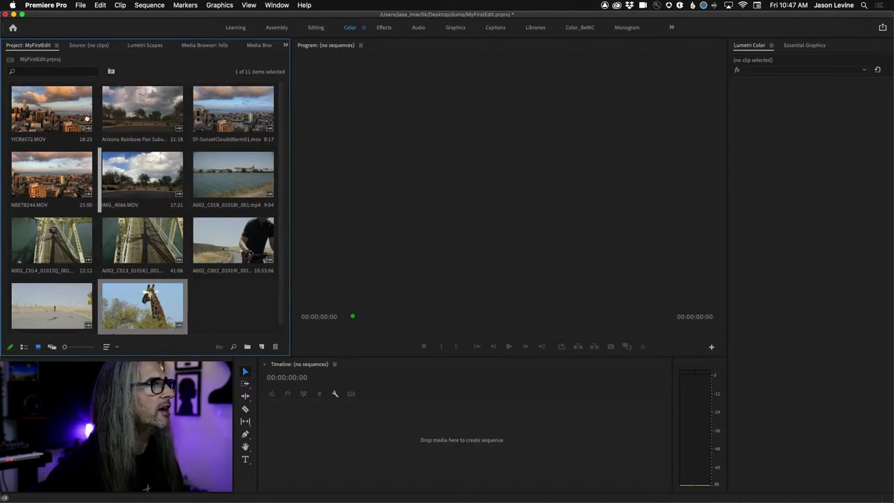
left_click_drag(68, 105, 30, 111)
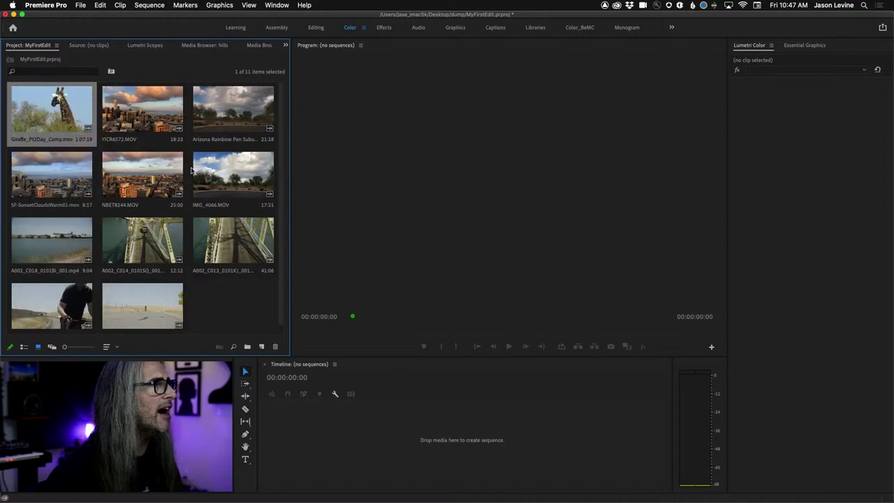
left_click_drag(257, 263, 120, 185)
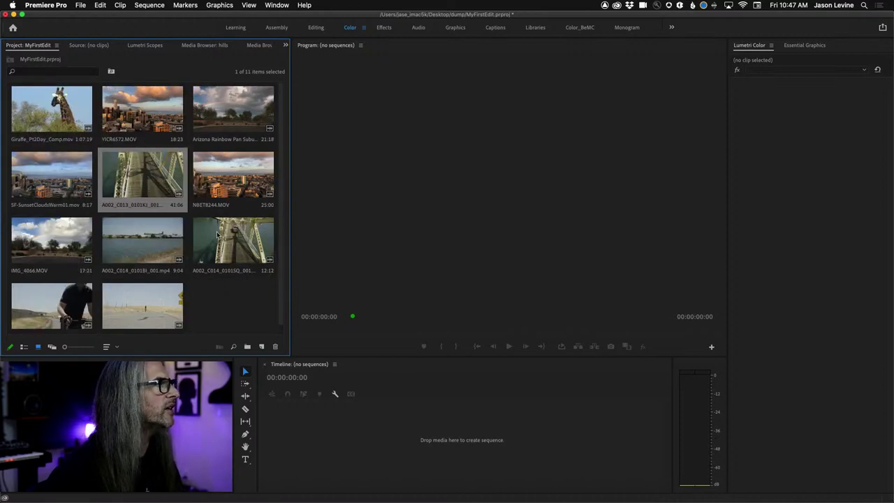
left_click_drag(224, 258, 115, 238)
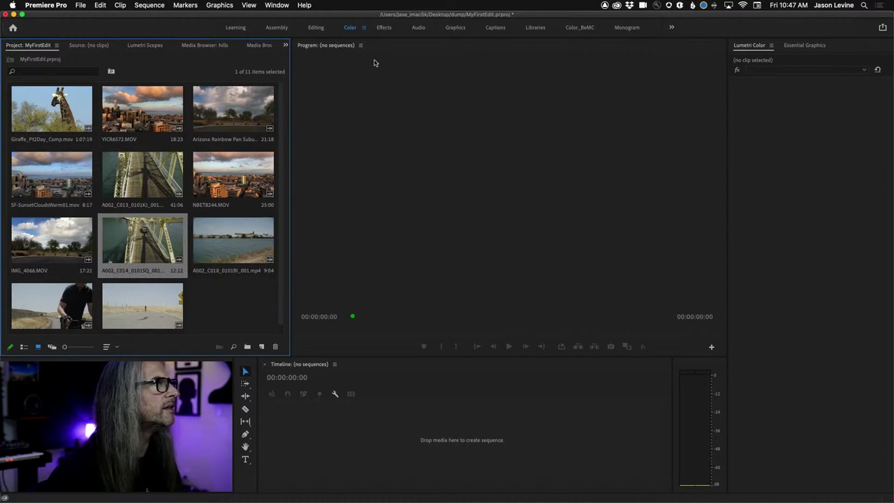
left_click_drag(291, 63, 522, 62)
- Browse the ProResRenders media browser and select the SabiSunrise_Finish_TR clip
left_click(270, 46)
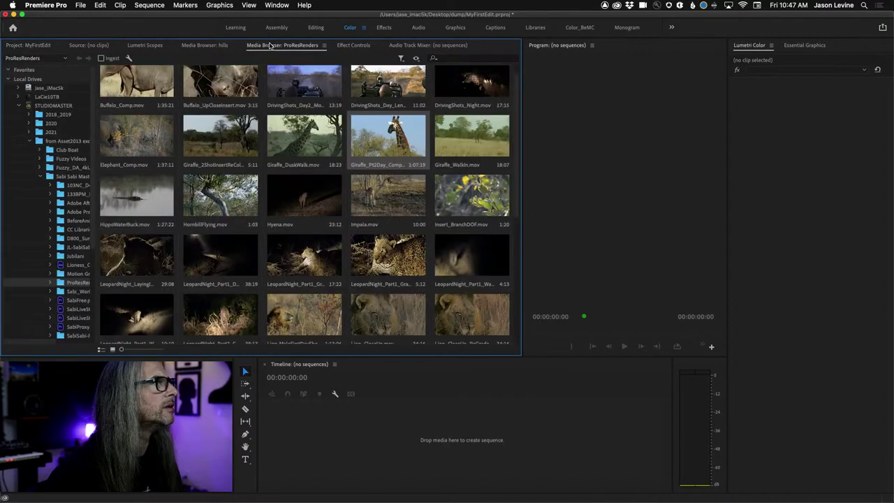
scroll(342, 290, "down", 5)
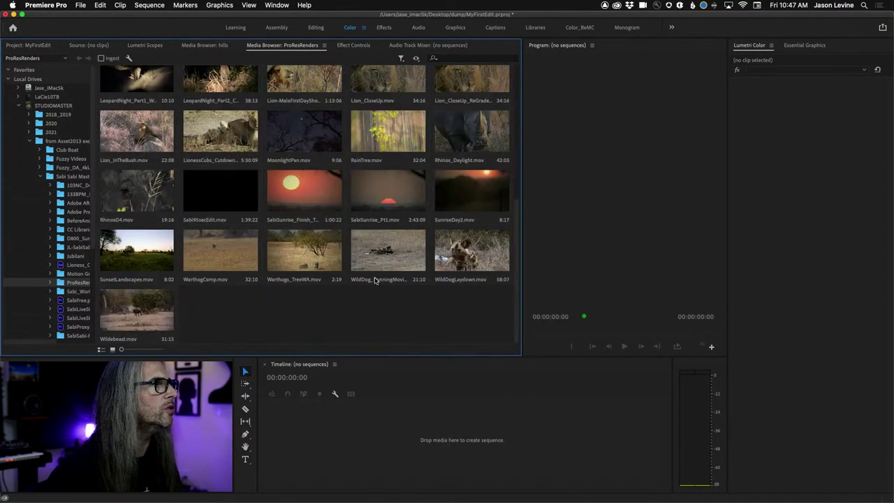
left_click(312, 190)
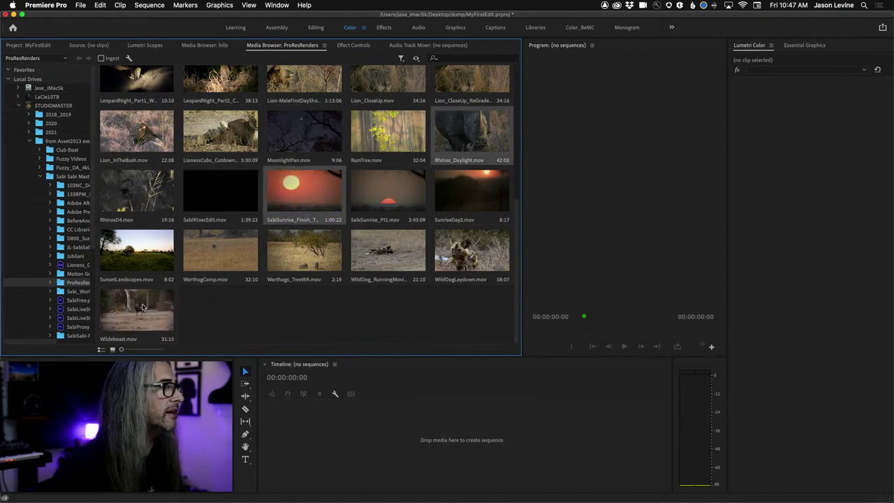
- Scroll back up the ProResRenders list of wildlife clips
scroll(329, 251, "up", 2)
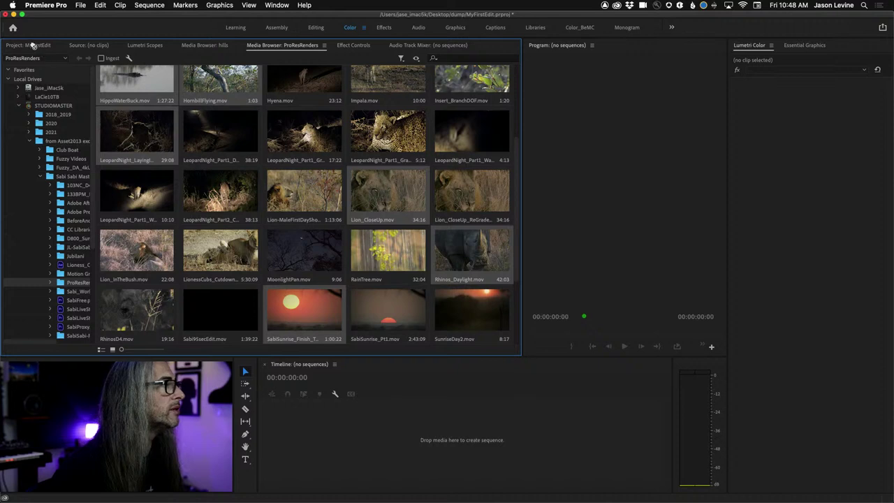
- Import the selected wildlife clips into MyFirstEdit, making 18 items, and narrow the panel to three columns
left_click(32, 45)
left_click_drag(88, 241, 87, 241)
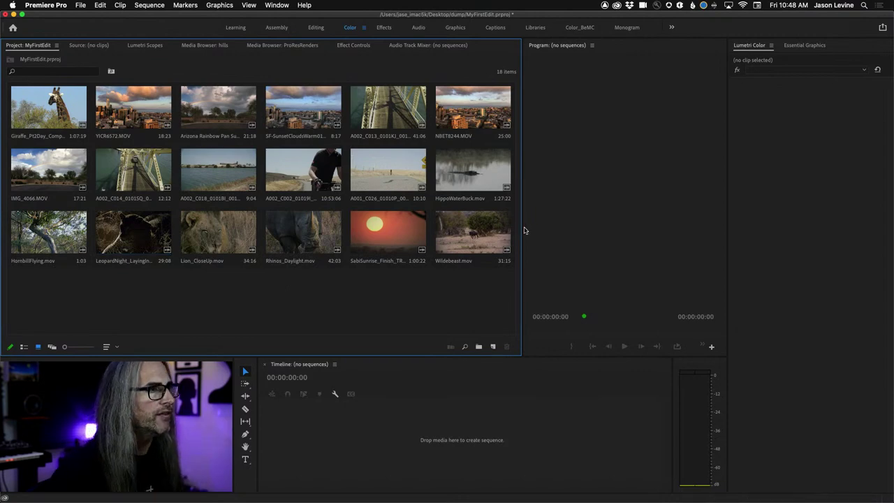
left_click_drag(523, 227, 174, 105)
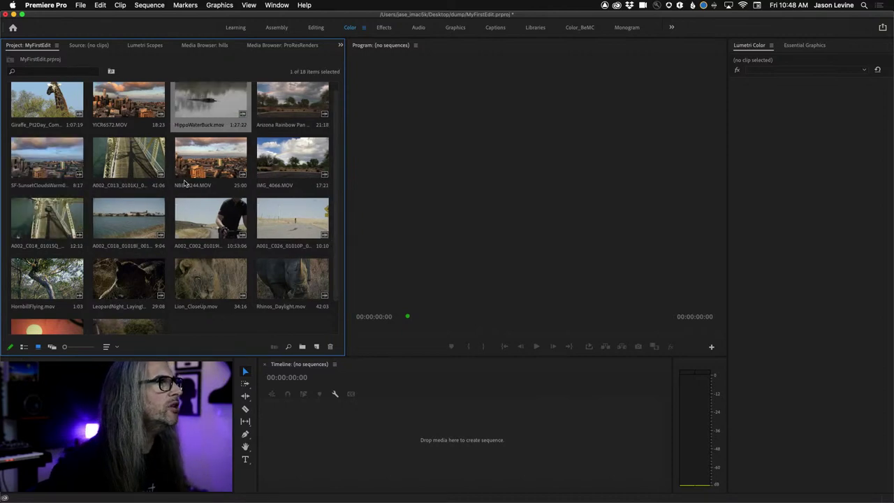
- Move HornbillFlying into the second row and Rhinos_Daylight.mov into the third row
left_click_drag(84, 276, 105, 167)
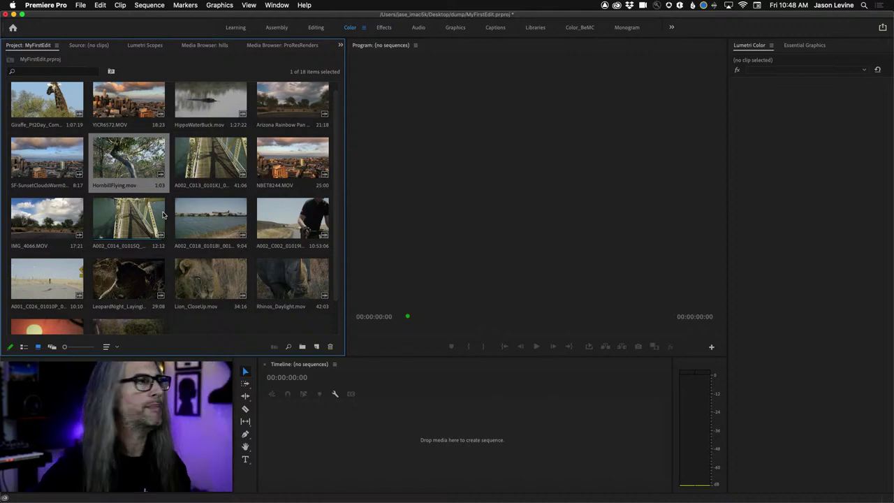
left_click_drag(292, 279, 186, 212)
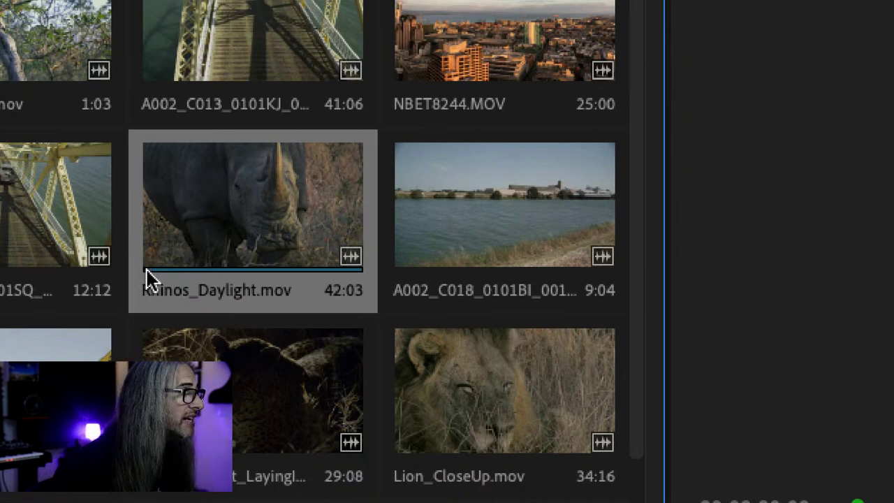
- Mark In and Out points on Rhinos_Daylight.mov, previewing it in between, for a 10:18 duration
key("i")
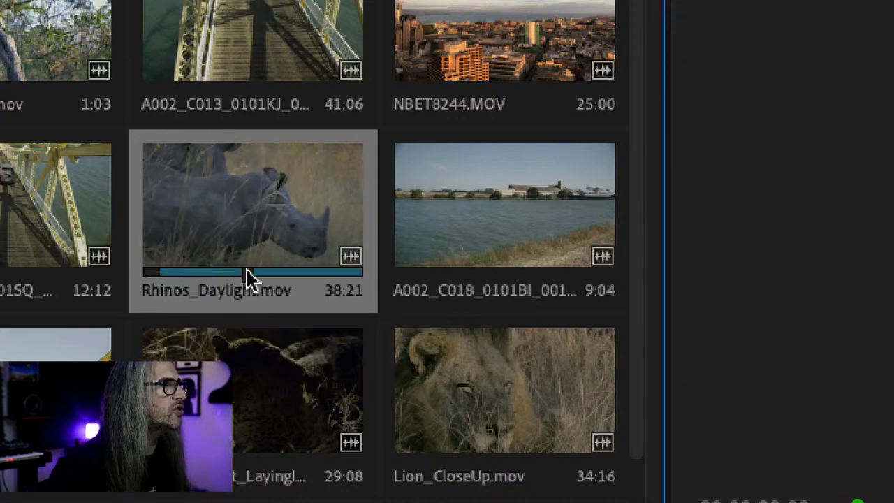
key("space")
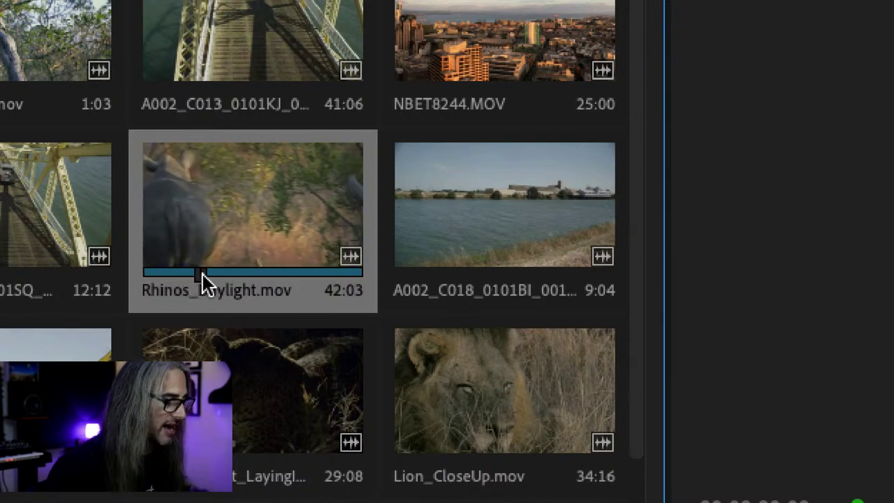
key("o")
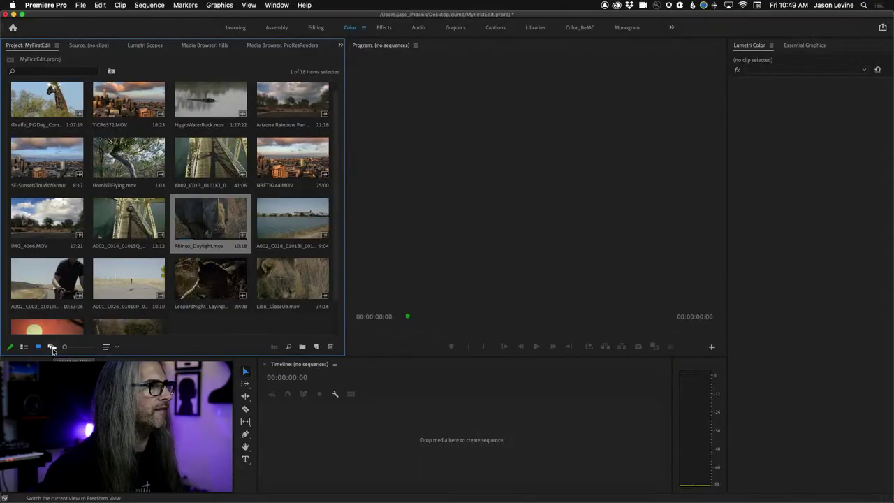
- Switch to Freeform view, maximize the Project panel, zoom out, and deselect all clips
left_click(53, 348)
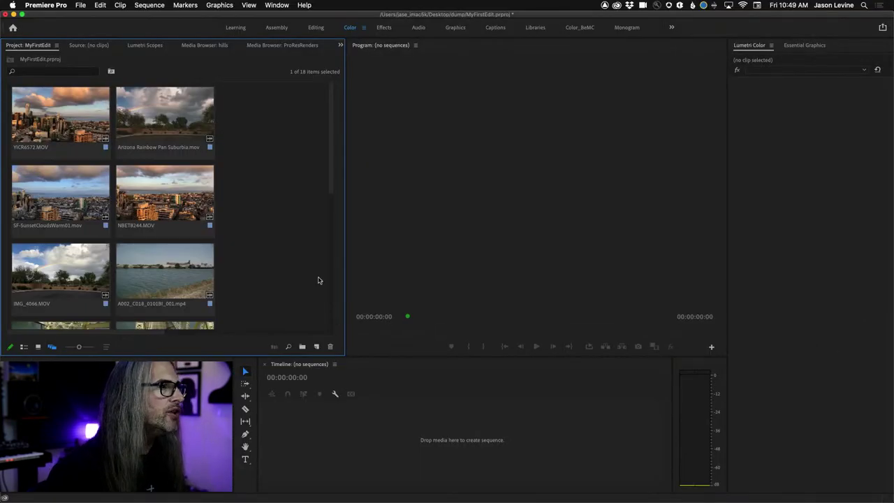
key("grave")
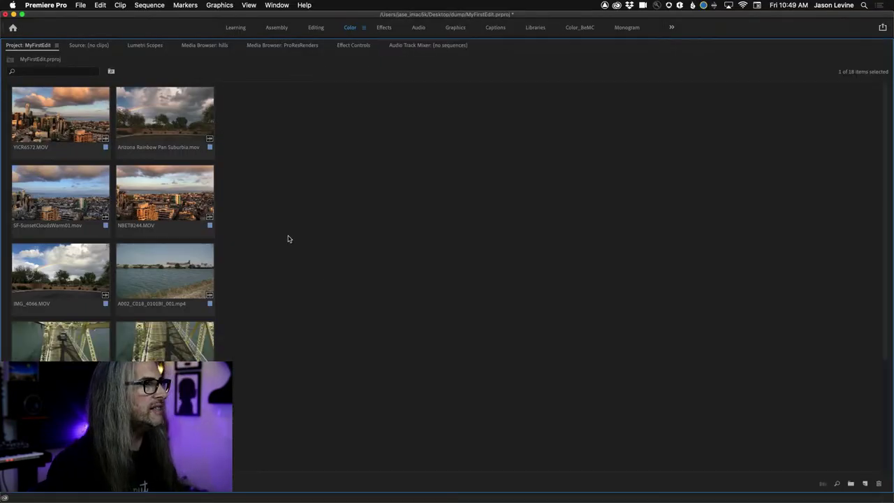
key("minus")
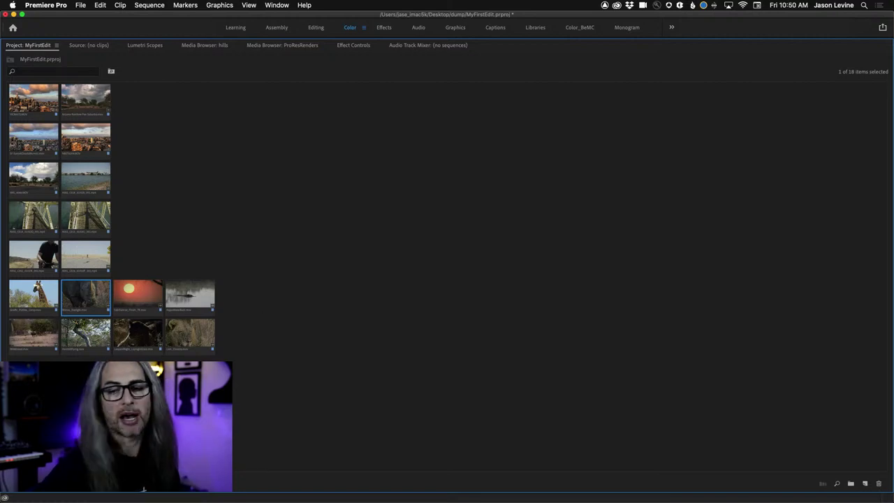
key("super+shift+a")
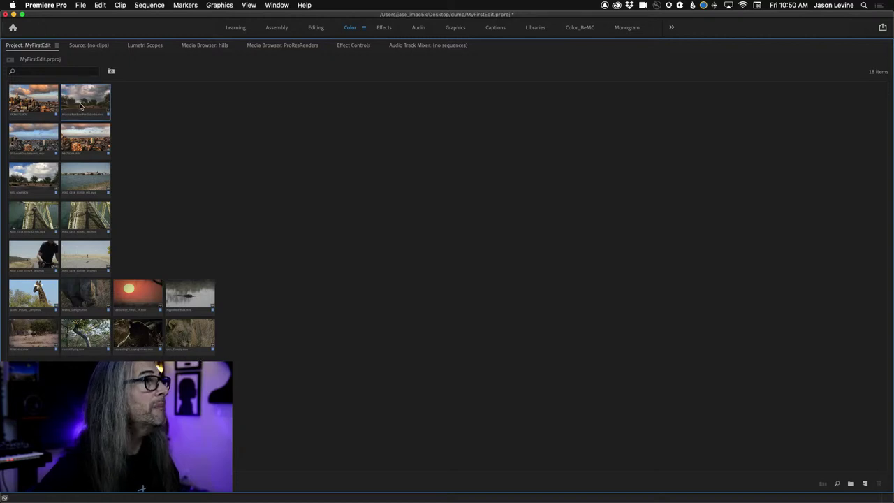
- Pull the sunset, HippoWaterBuck, lion, leopard and city clips out of the grid into free space
left_click_drag(134, 302, 148, 127)
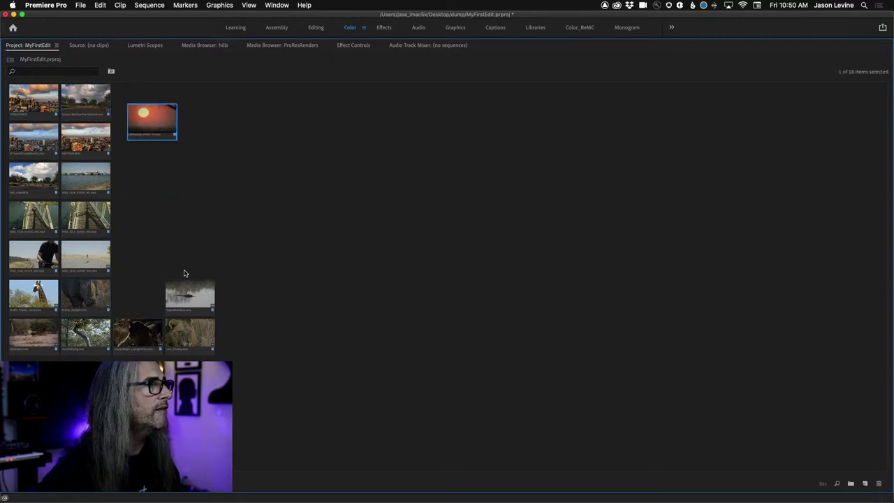
left_click_drag(185, 287, 238, 172)
left_click_drag(186, 347, 319, 159)
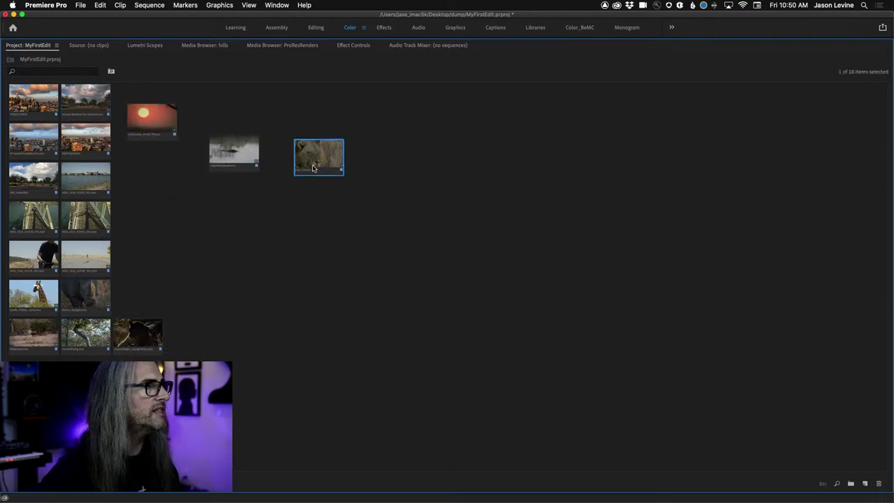
left_click_drag(139, 334, 185, 209)
left_click_drag(31, 128, 259, 117)
- Make the city clip Extra Large and shift it to the right
right_click(259, 117)
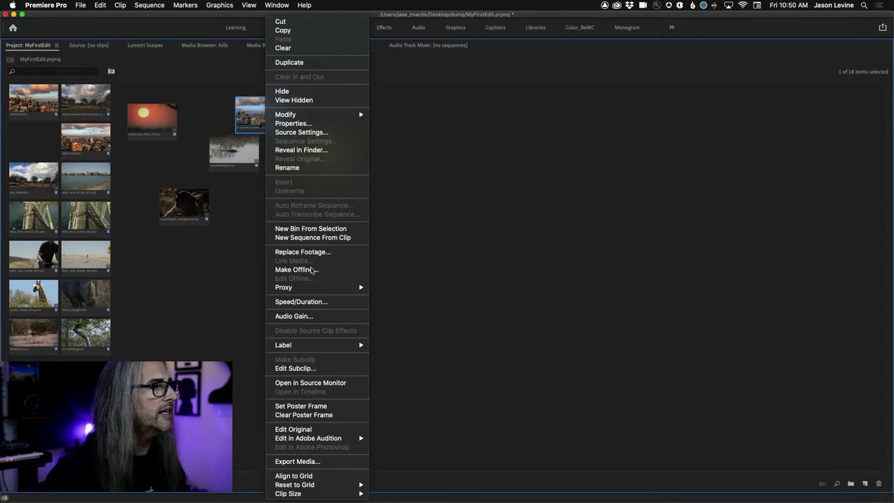
mouse_move(341, 489)
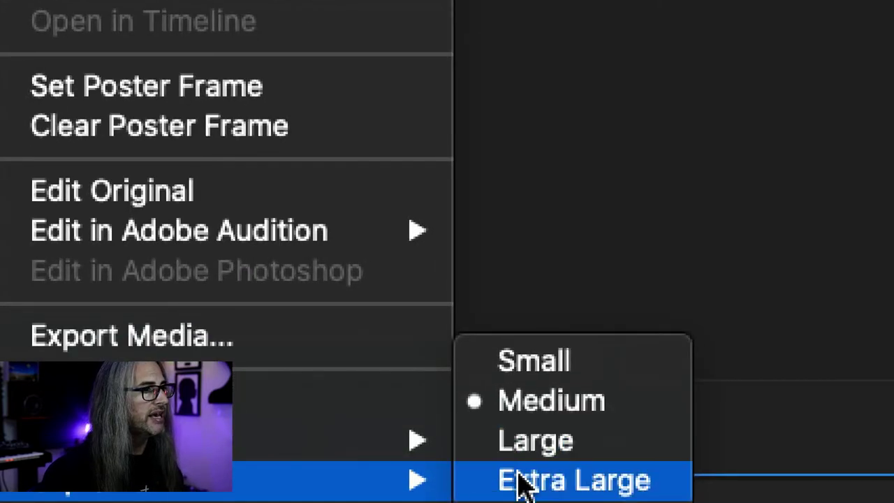
left_click(545, 481)
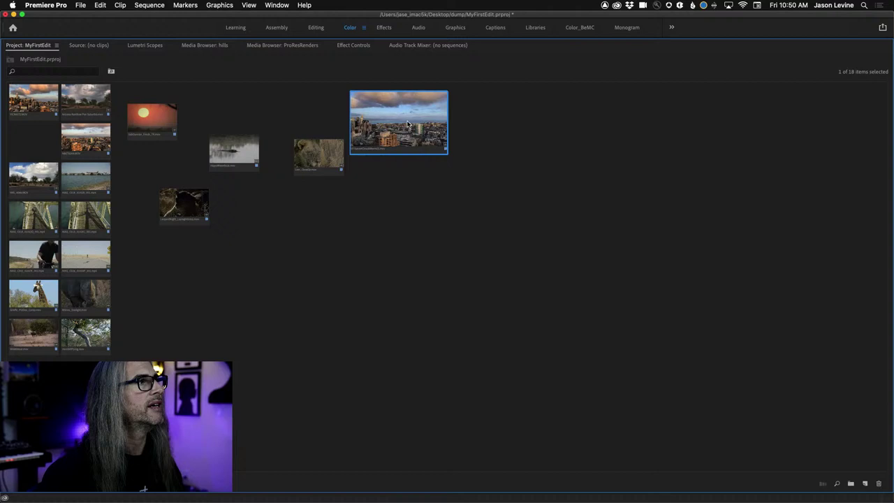
left_click_drag(409, 124, 447, 124)
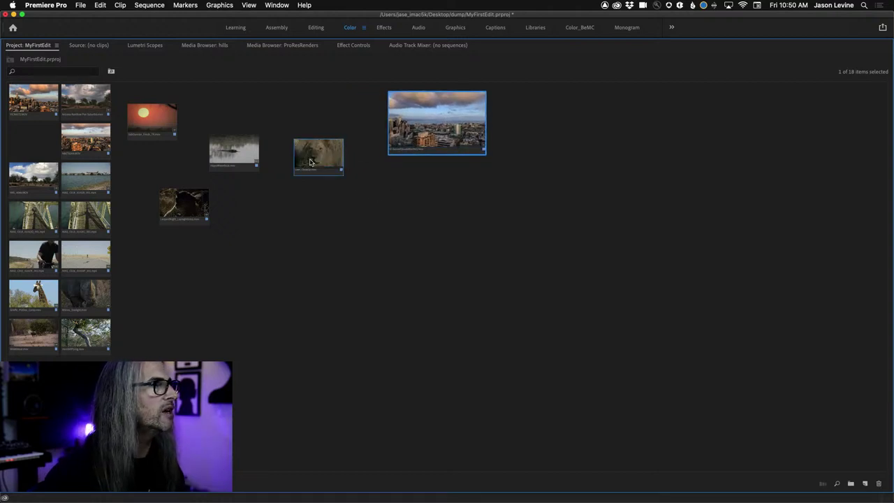
- Make the sunset clip Extra Large, swap it with the city clip, and move the water clip down
left_click(177, 133)
right_click(152, 120)
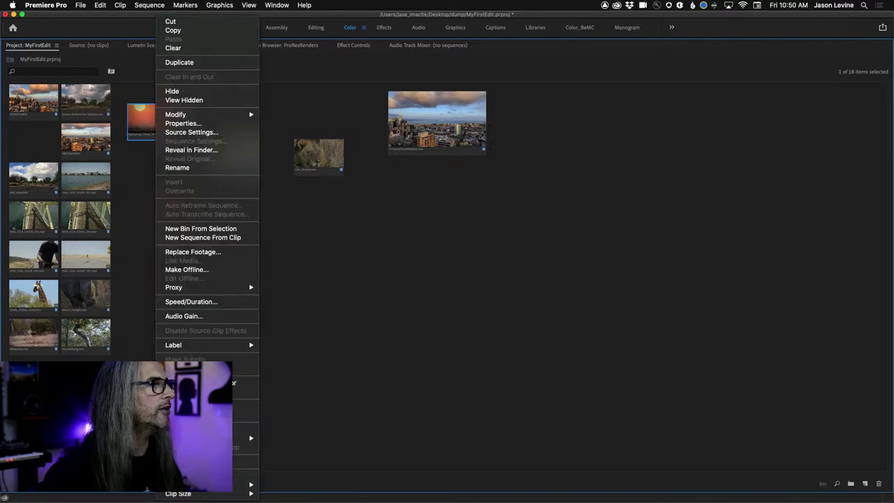
mouse_move(216, 494)
left_click(286, 493)
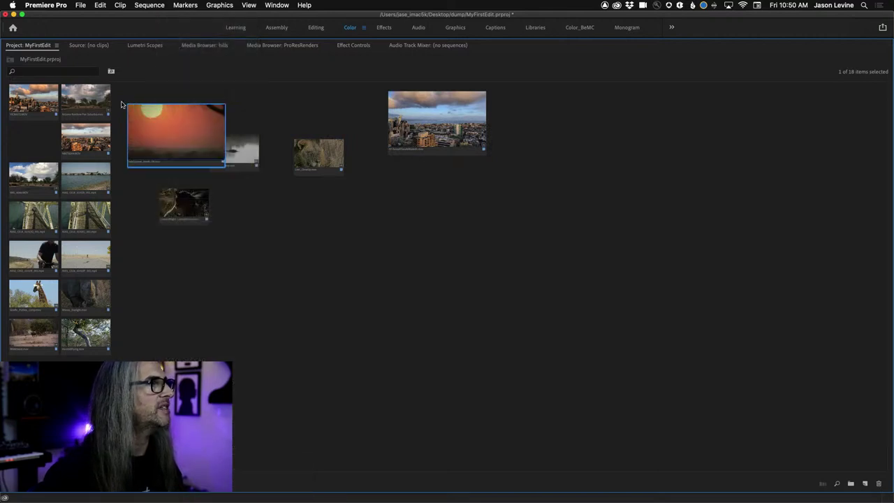
left_click_drag(151, 126, 495, 178)
left_click_drag(443, 123, 164, 131)
left_click_drag(234, 148, 306, 279)
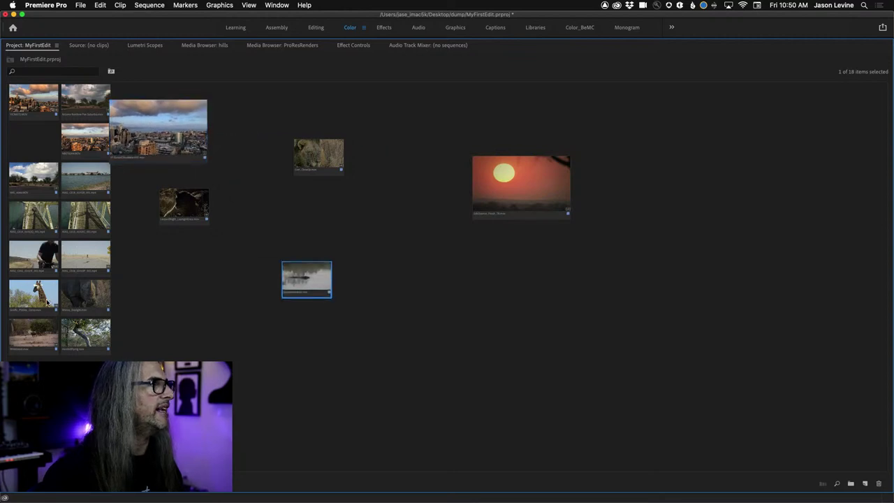
- Pull the rhino clip out, set it to Large, and move the lion clip down-right
left_click_drag(82, 302, 249, 147)
right_click(253, 144)
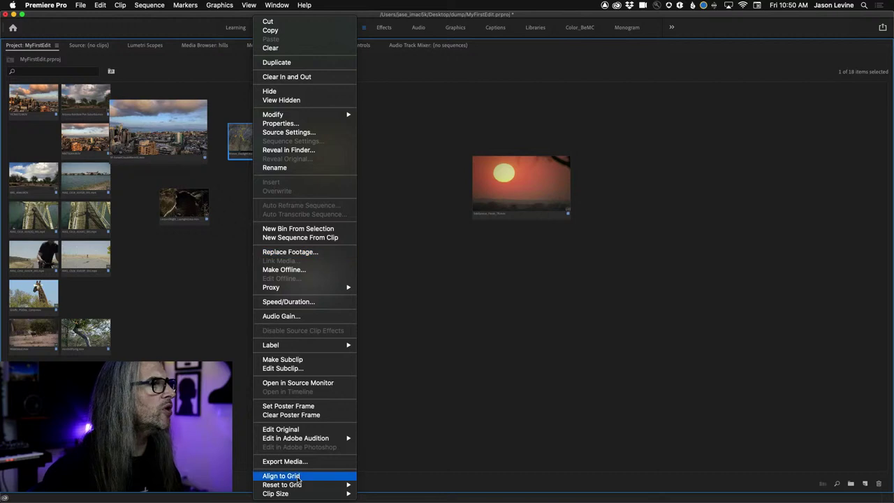
mouse_move(305, 494)
left_click(374, 484)
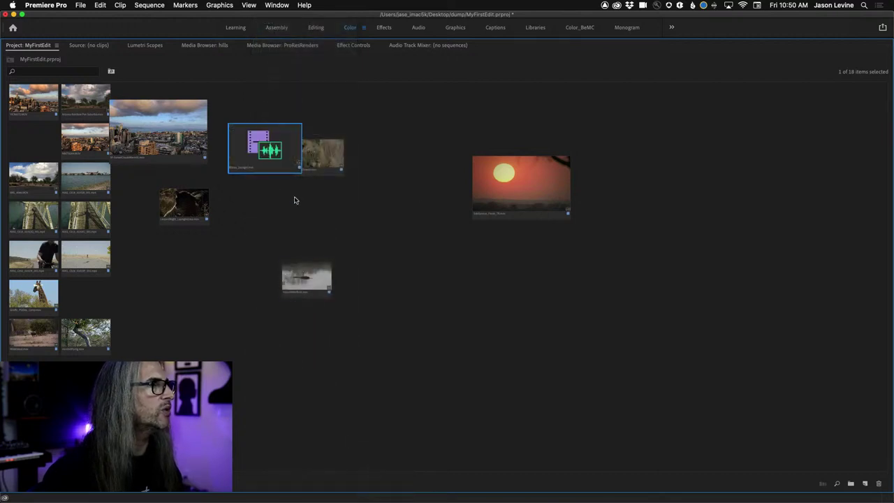
left_click_drag(263, 160, 234, 179)
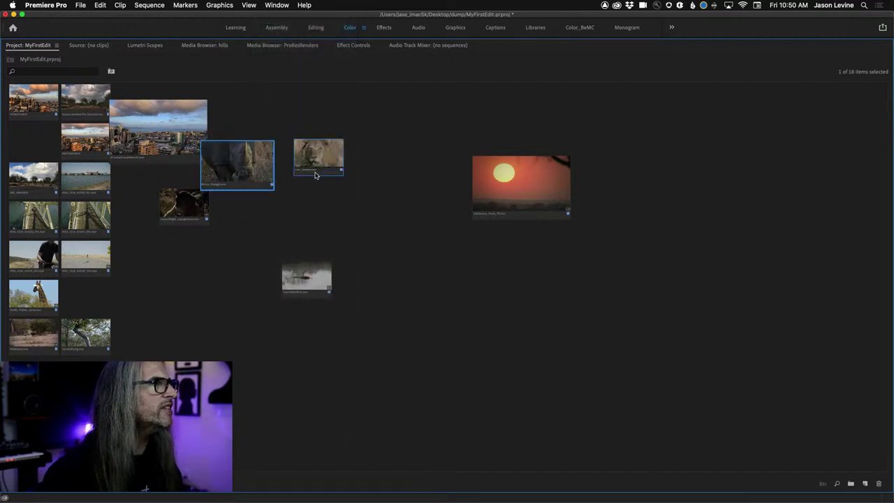
left_click_drag(319, 157, 424, 254)
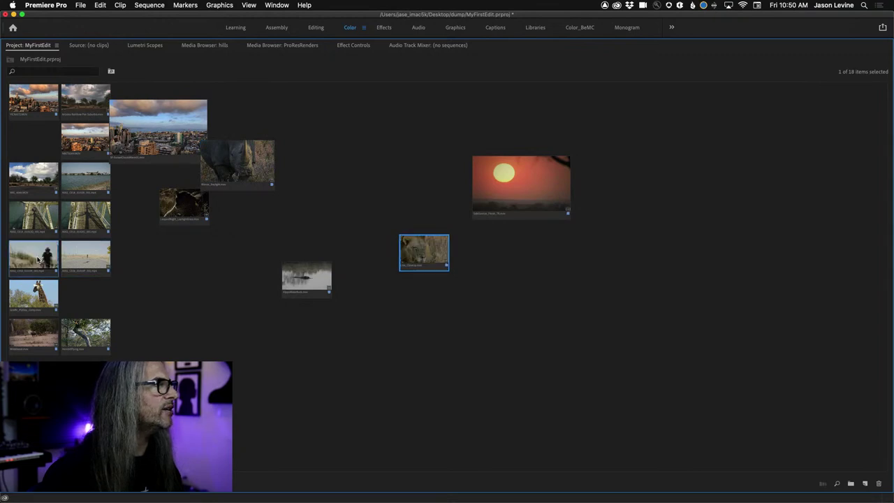
- Move the cyclist clip out of the grid into free space
left_click(39, 264)
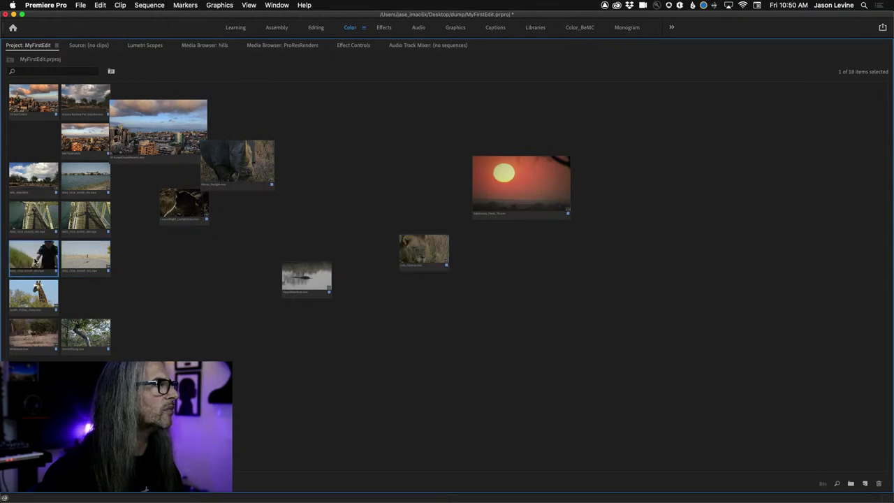
right_click(33, 259)
key("Escape")
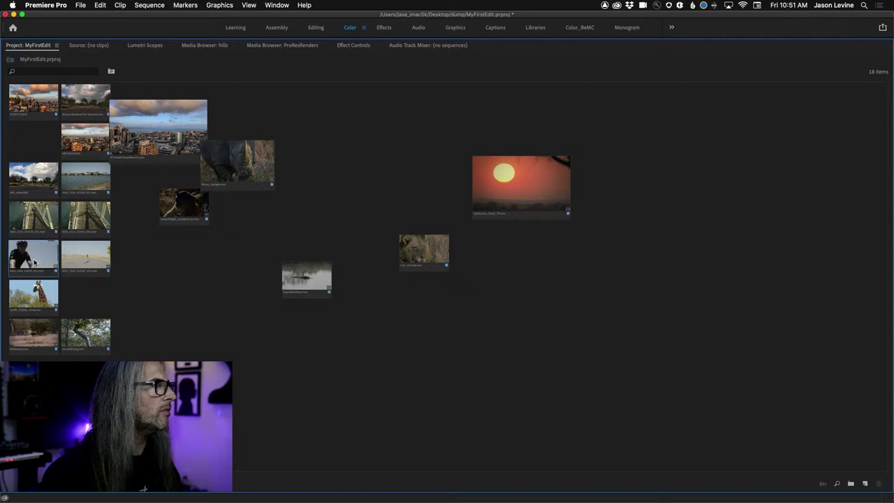
left_click_drag(33, 259, 342, 127)
- Set the A002_C002_01019I_001.mp4 cyclist clip to Large and preview it in its thumbnail
right_click(342, 126)
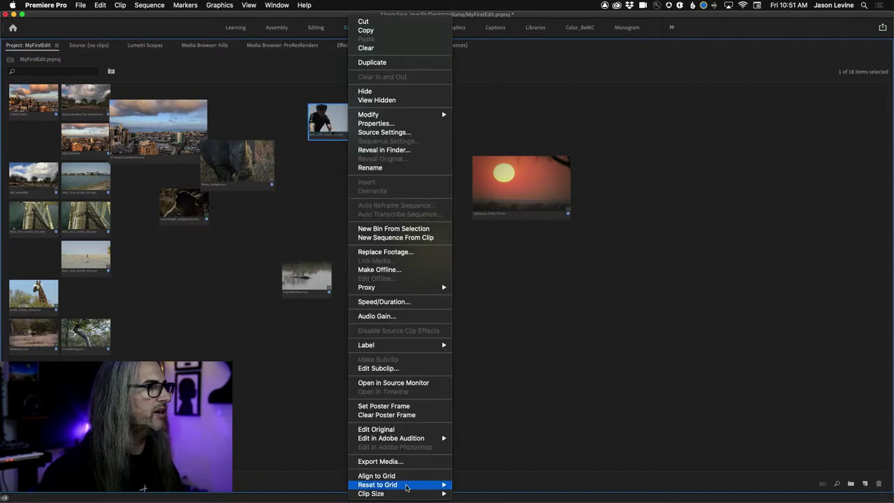
mouse_move(408, 493)
left_click(477, 486)
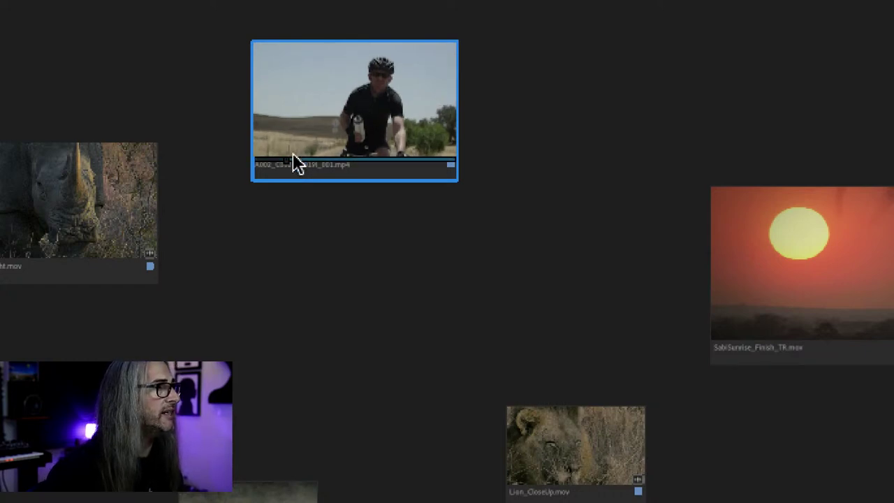
key("space")
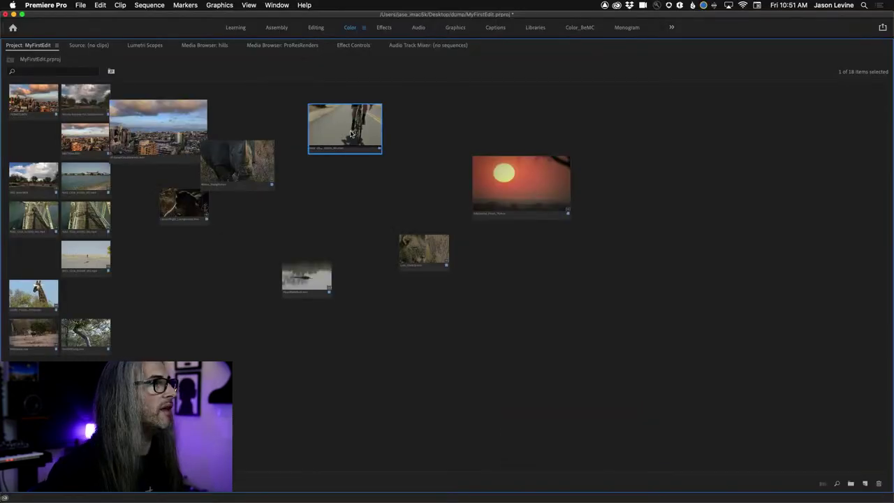
- Group the cyclist, leopard, bridge, lion, city and sunset clips along the top
left_click_drag(352, 133, 307, 136)
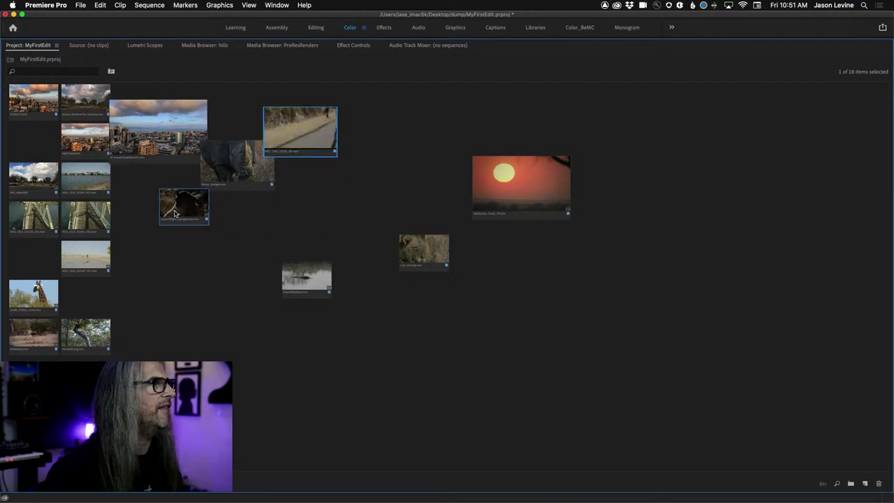
left_click_drag(175, 213, 354, 161)
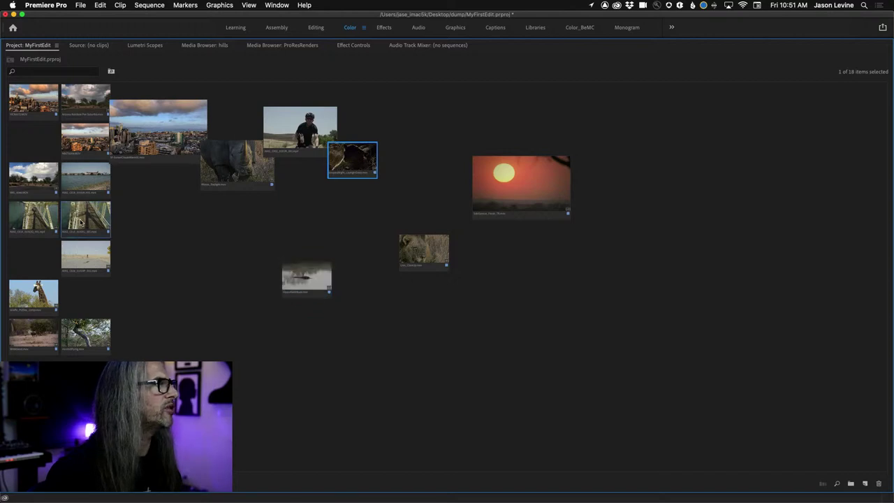
left_click_drag(80, 224, 387, 134)
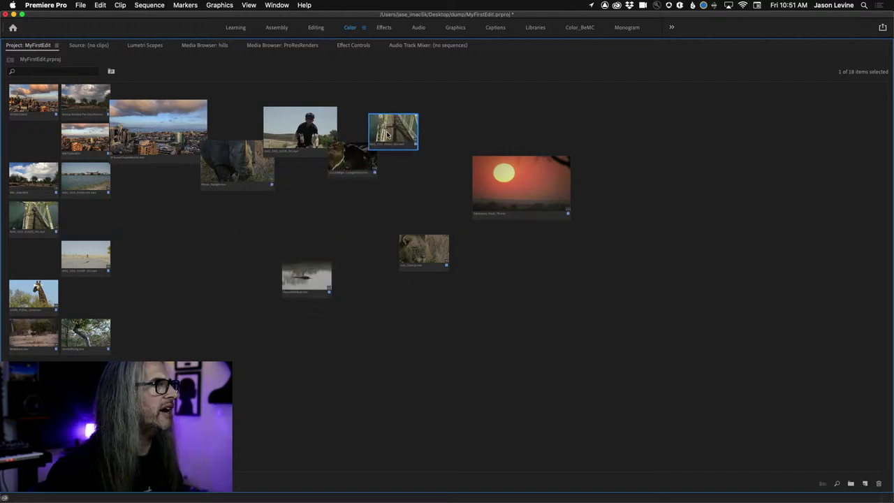
left_click_drag(424, 244, 431, 147)
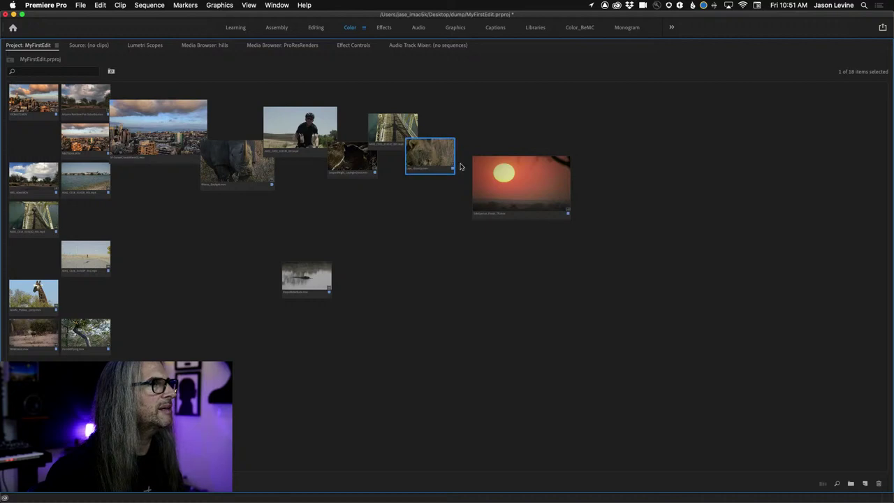
left_click_drag(88, 143, 465, 128)
left_click_drag(497, 195, 505, 178)
left_click(462, 260)
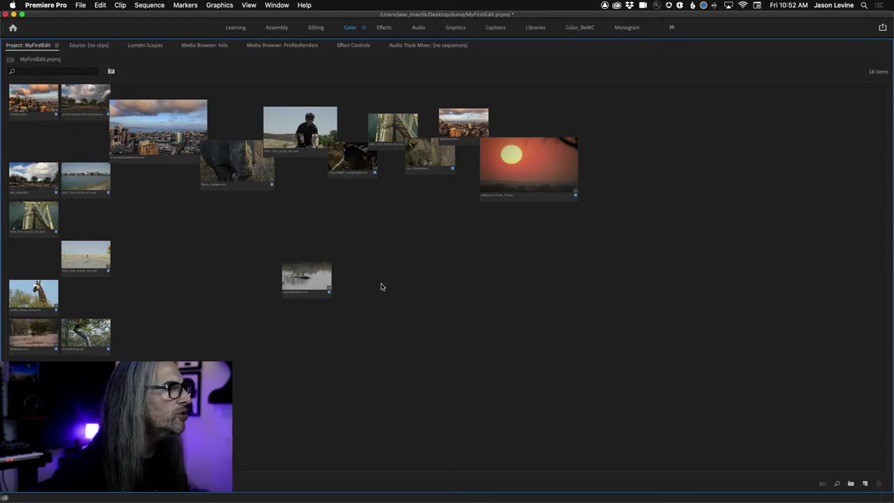
- Line up lagoon, desert, bridge and HippoWaterBuck clips in a row, delete the duplicate, and move the row up-left
left_click_drag(75, 183, 372, 280)
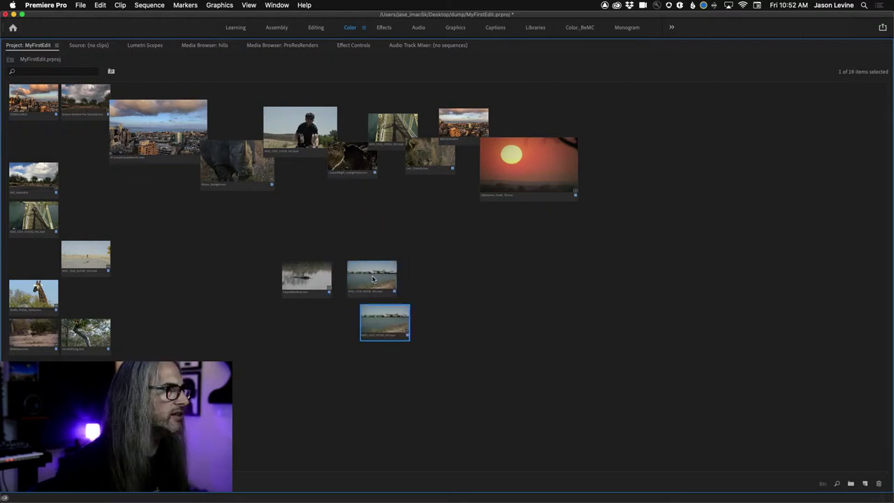
key("Delete")
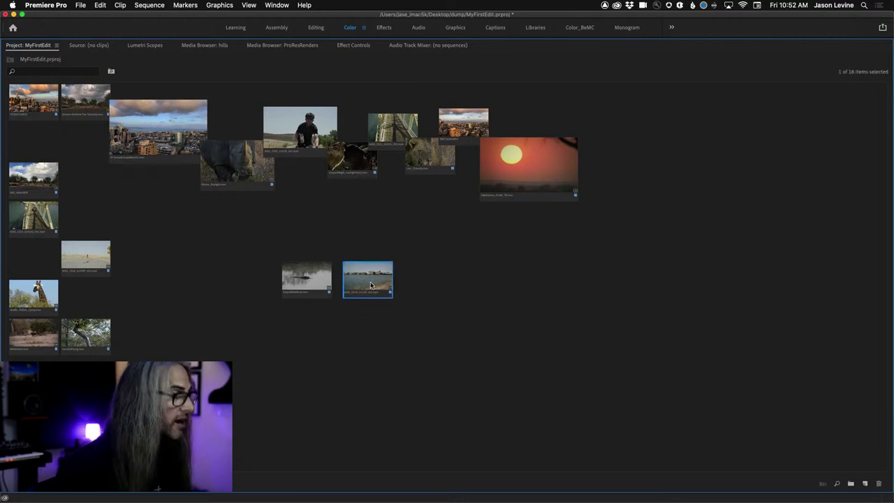
mouse_move(370, 283)
left_mouse_down()
mouse_move(356, 283)
mouse_move(386, 283)
mouse_move(355, 285)
mouse_move(380, 284)
mouse_move(363, 285)
left_mouse_up()
left_click_drag(72, 273, 392, 283)
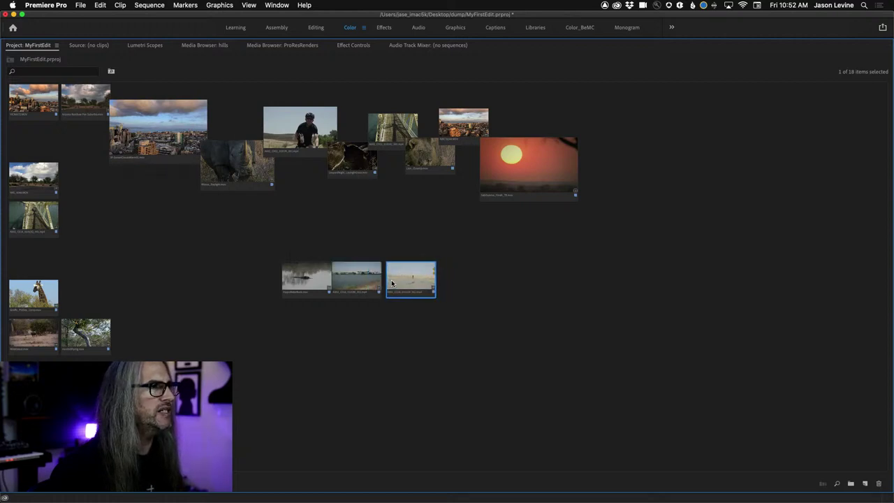
left_click_drag(25, 220, 451, 281)
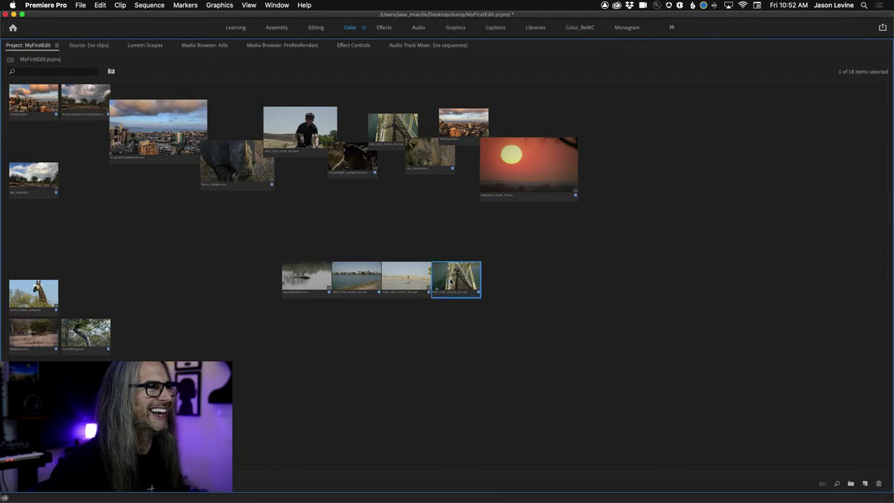
left_click_drag(224, 256, 482, 300)
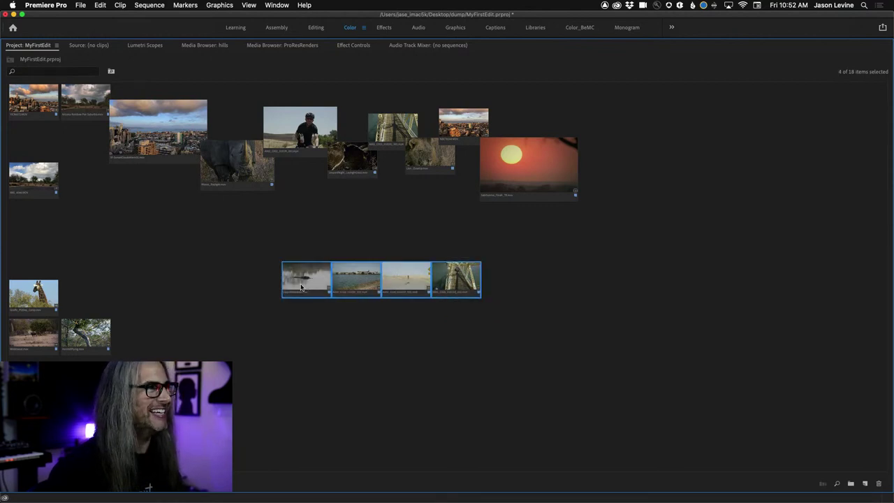
left_click_drag(301, 287, 179, 252)
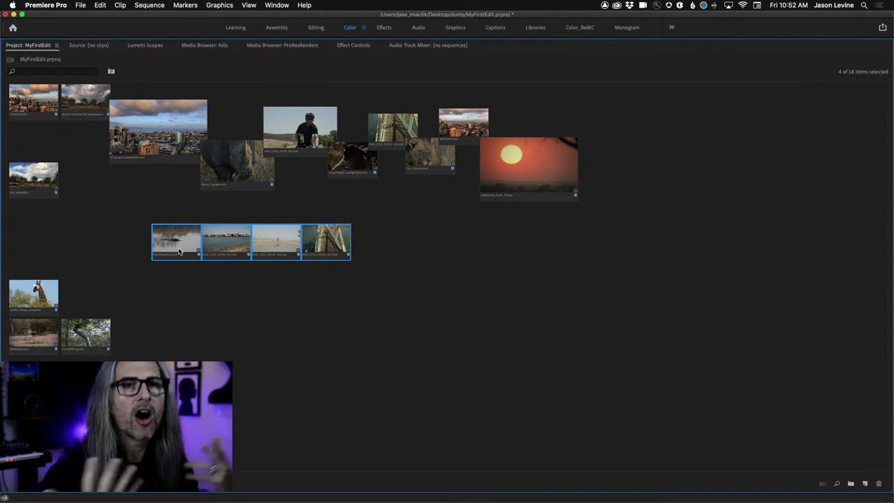
- Save the current Freeform clip arrangement as a new layout named FirstEdit01
right_click(392, 218)
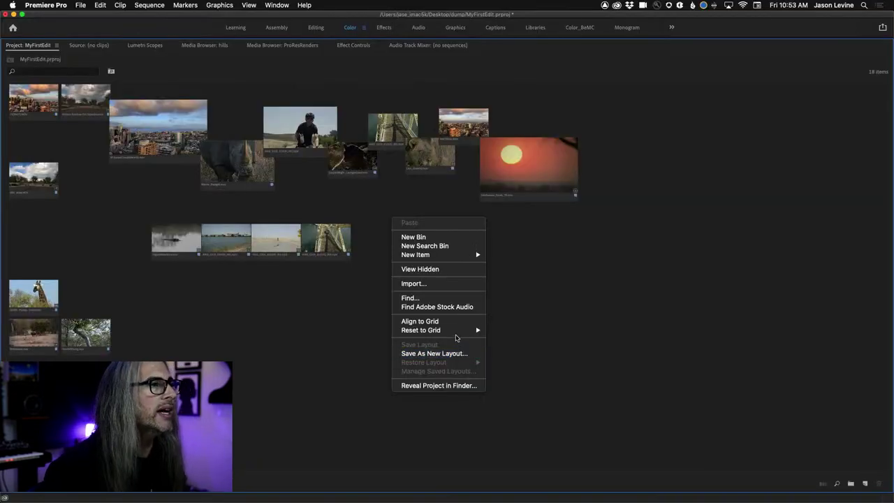
mouse_move(451, 304)
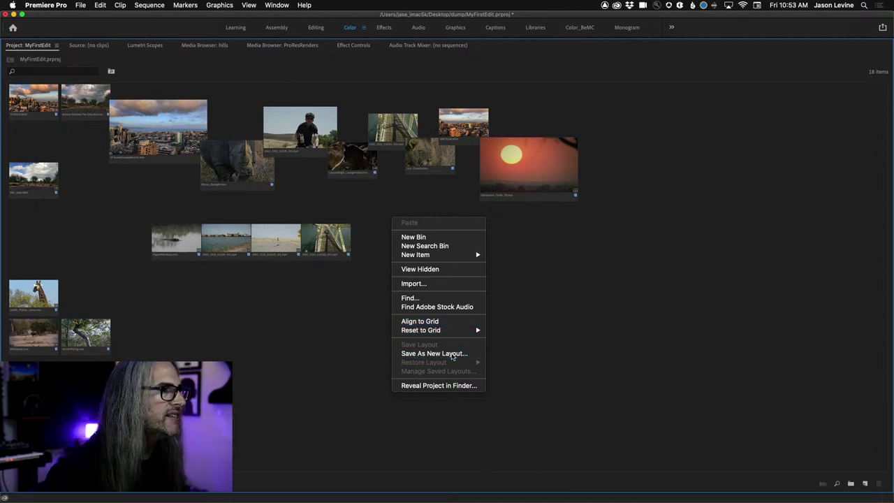
left_click(454, 353)
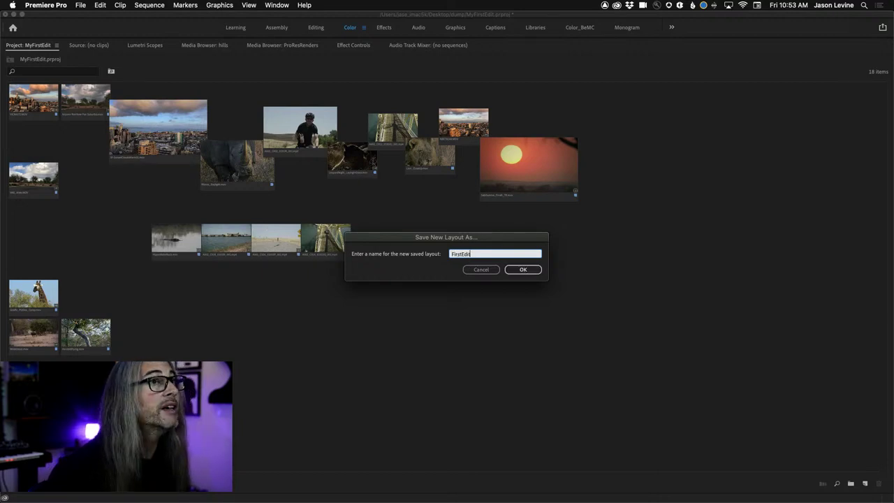
left_click(533, 272)
- Move the tree, giraffe and buffalo clips into a lower row
left_click_drag(85, 334, 177, 317)
left_click_drag(43, 286, 276, 311)
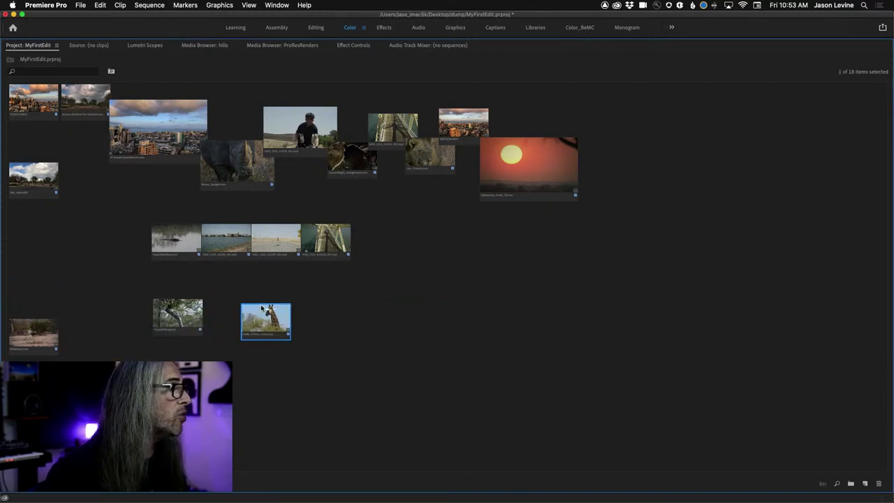
left_click_drag(35, 332, 332, 321)
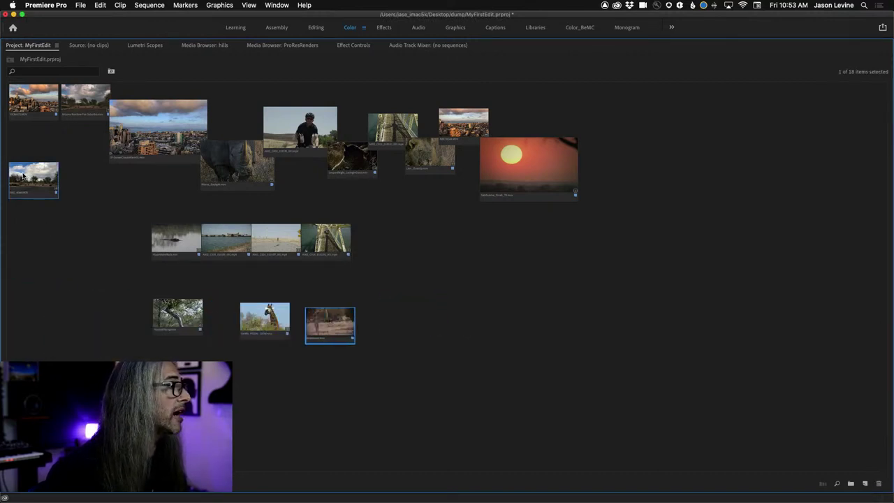
- Arrange the tree, giraffe, buffalo and trees clips into an overlapping diagonal cascade
left_click_drag(28, 170, 406, 320)
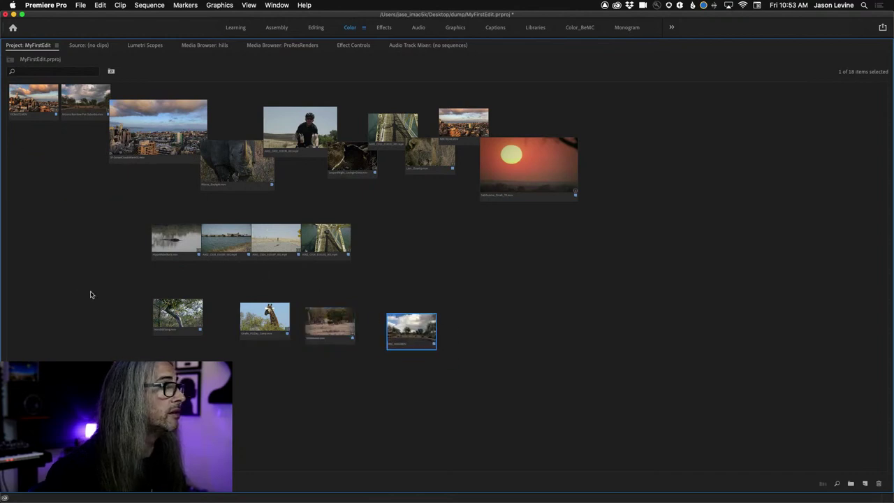
left_click_drag(93, 293, 445, 353)
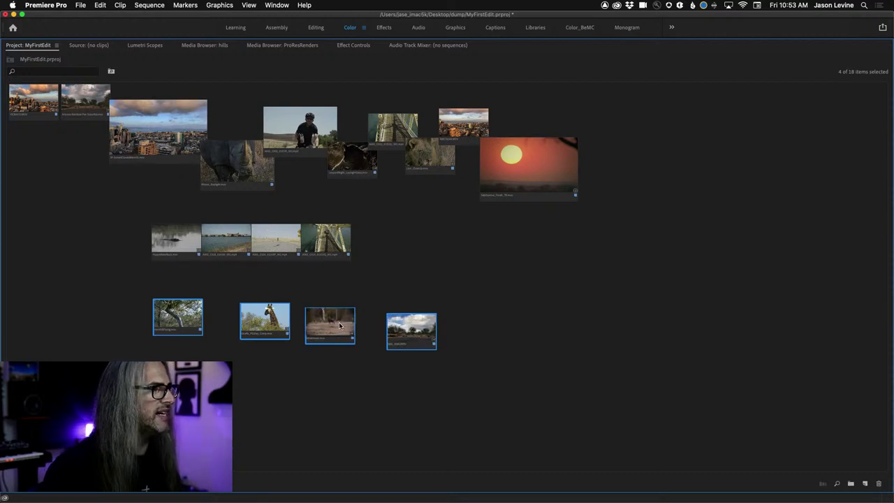
left_click(195, 329)
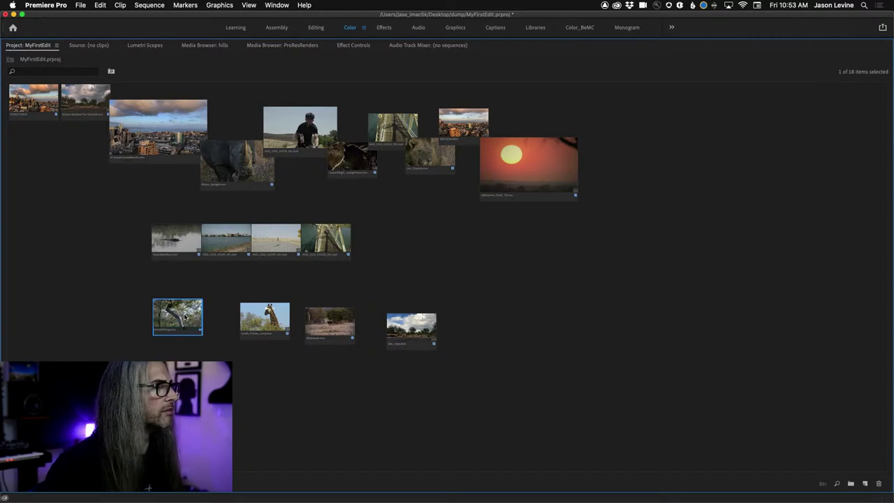
key("super+shift+a")
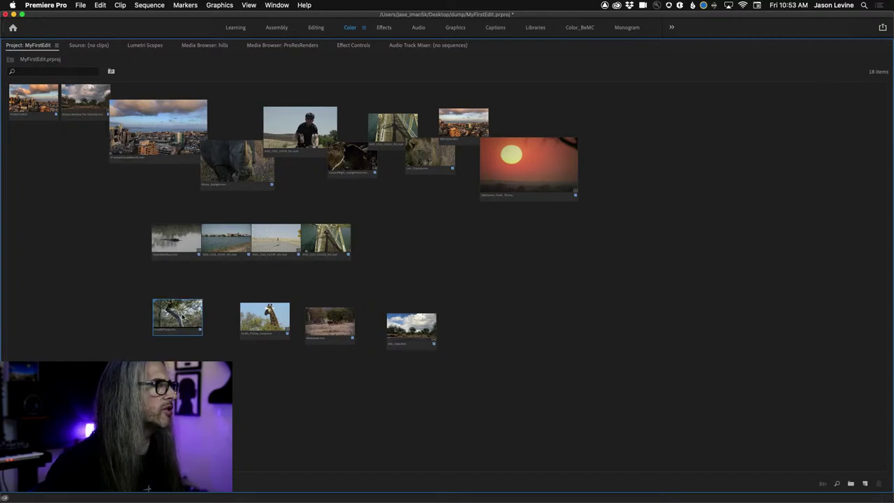
left_click_drag(265, 318, 229, 313)
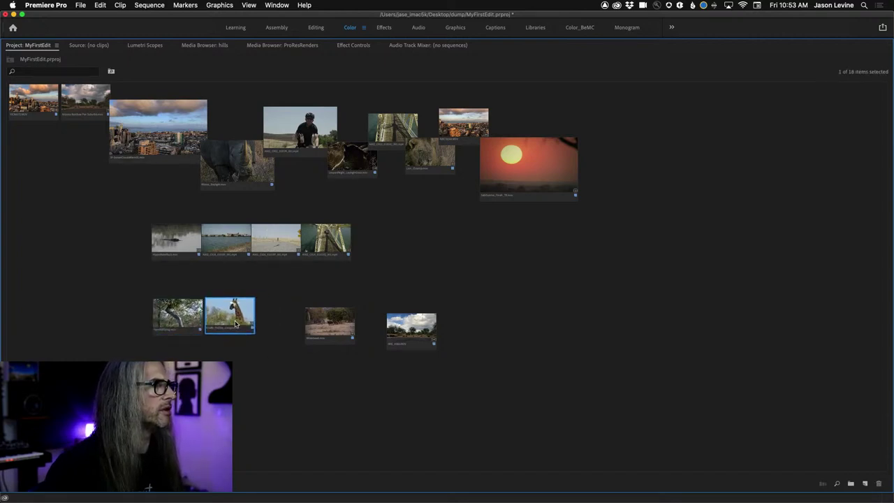
left_click_drag(328, 329, 286, 320)
left_click(408, 328)
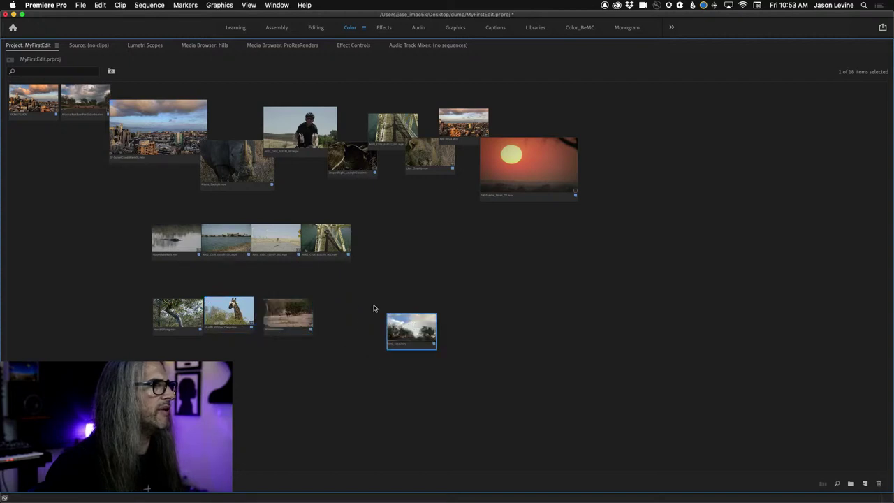
left_click_drag(408, 329, 318, 297)
left_click_drag(242, 328, 265, 352)
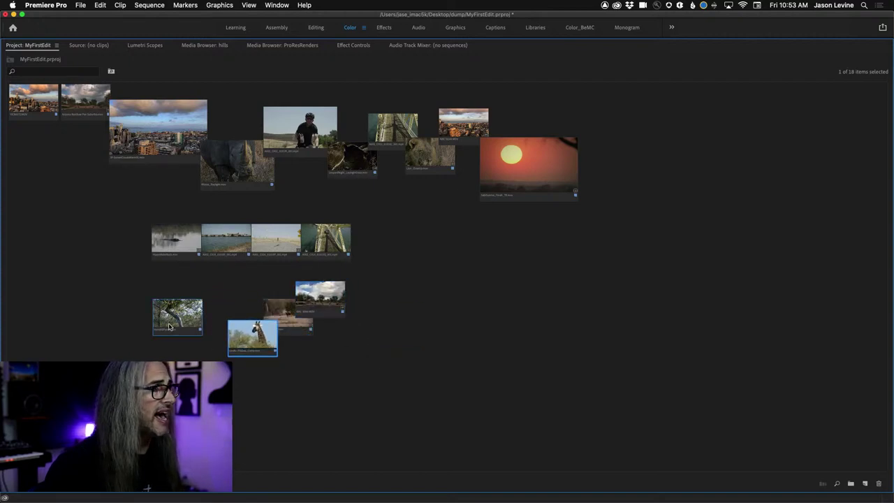
left_click_drag(178, 320, 219, 362)
- Move the two top-left city clips to the left edge and far right
left_click_drag(31, 113, 432, 259)
left_click_drag(83, 115, 37, 238)
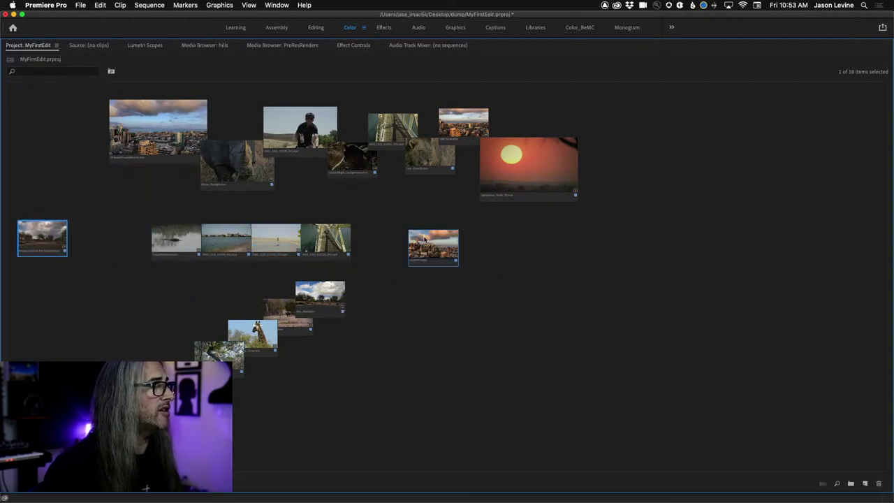
left_click_drag(420, 244, 614, 246)
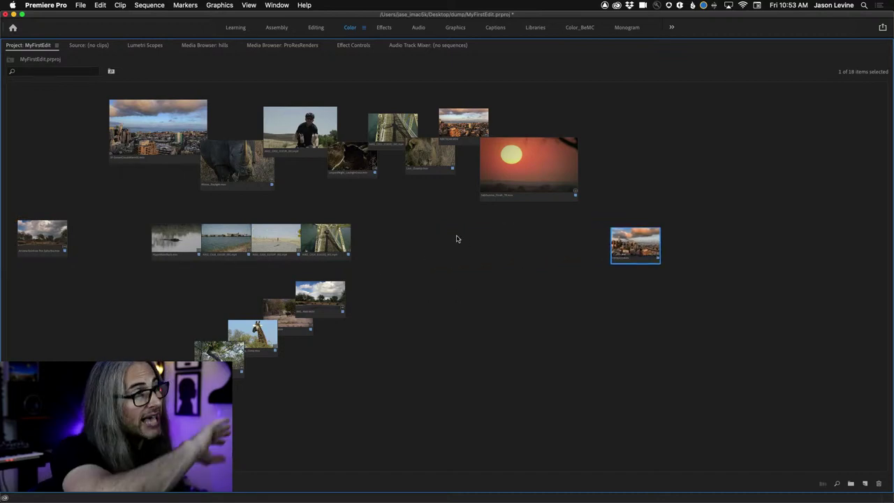
- Save this arrangement as a new layout named FirstEdit02
right_click(414, 224)
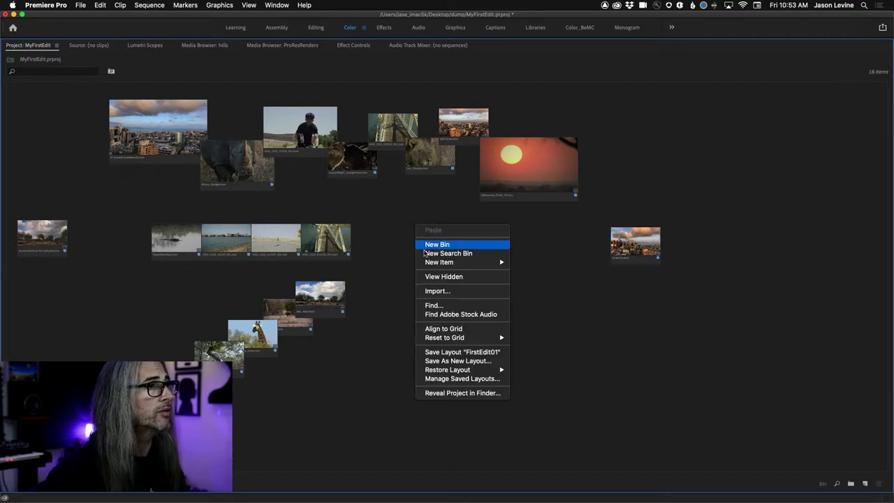
left_click(443, 361)
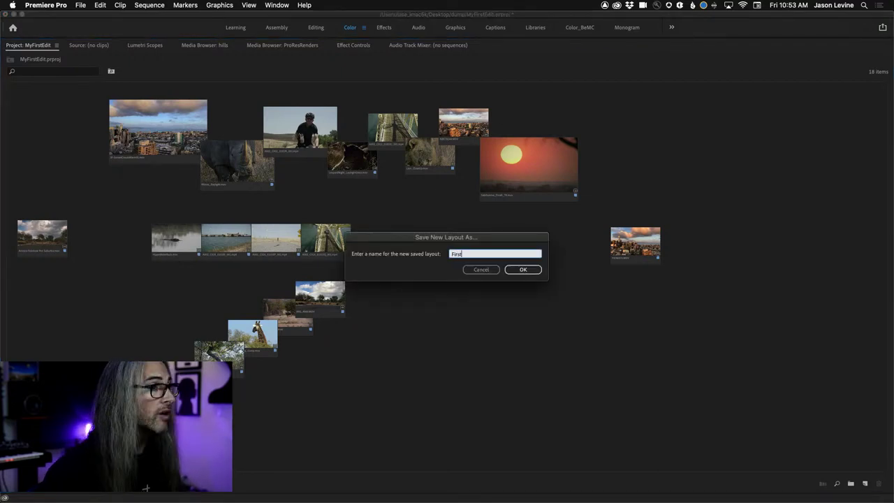
type("FirstEdit02")
key("Return")
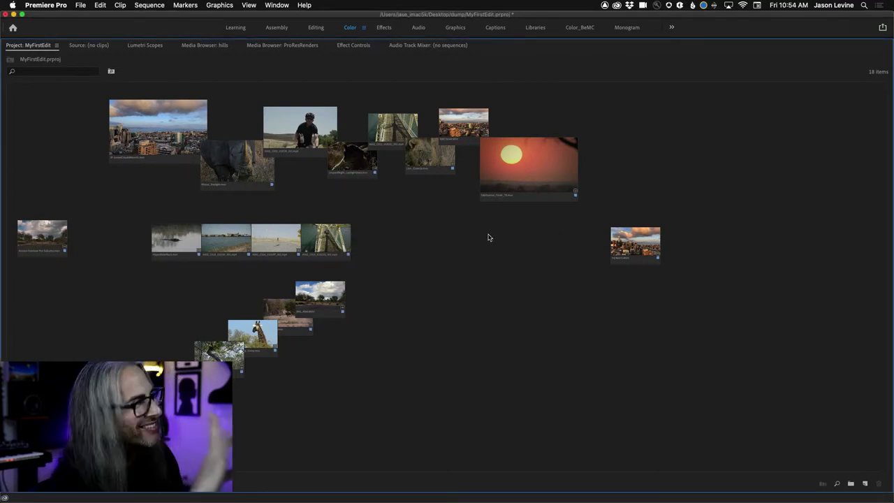
- Restore the FirstEdit01 layout in the Project panel
right_click(438, 223)
mouse_move(462, 369)
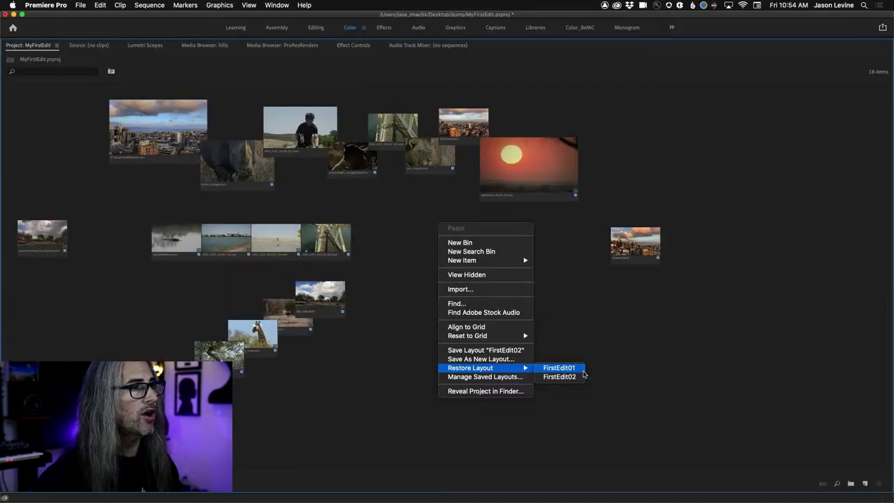
left_click(574, 369)
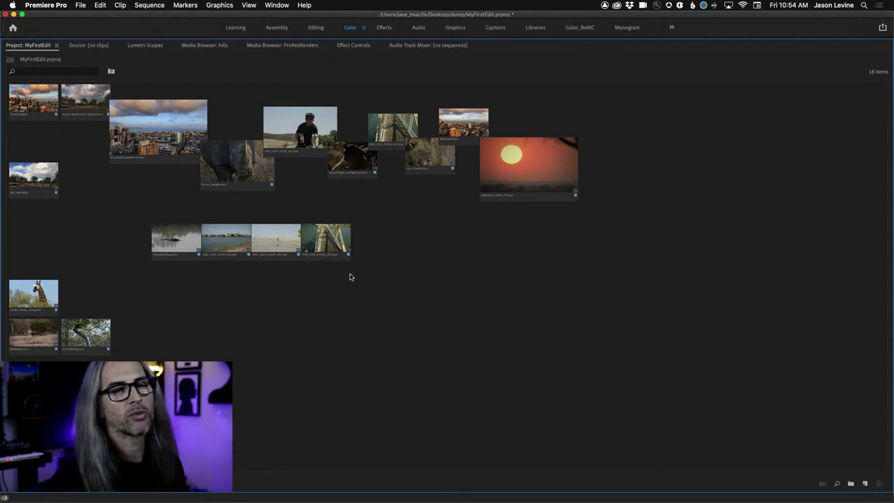
- Select the eight clips from the cityscape to the sunset and make a new sequence from them
left_click_drag(84, 102, 77, 228)
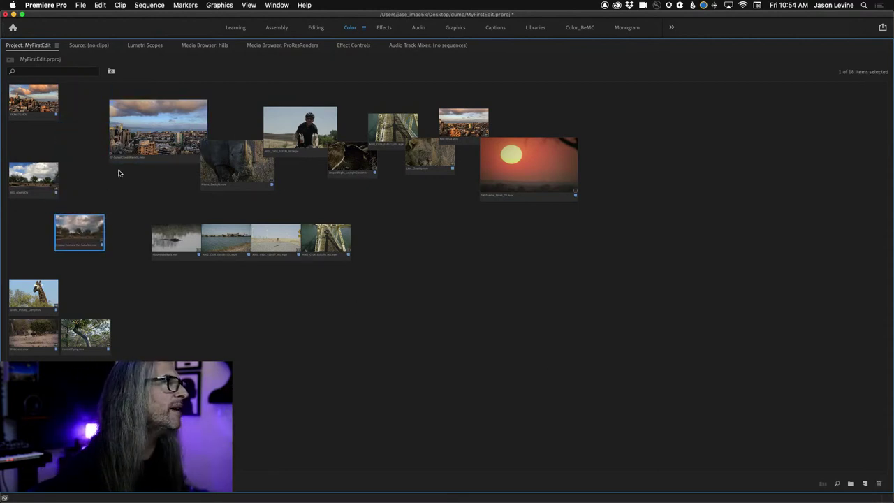
left_click(143, 139)
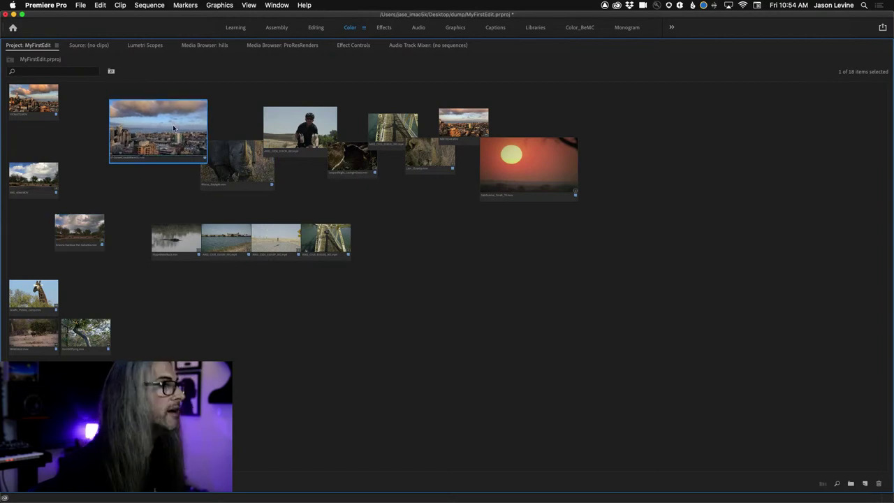
left_click(553, 158, "shift")
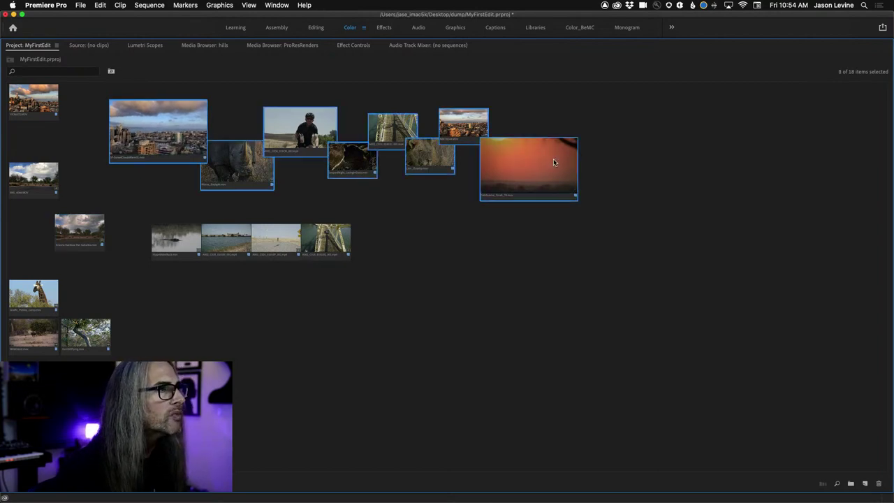
right_click(156, 123)
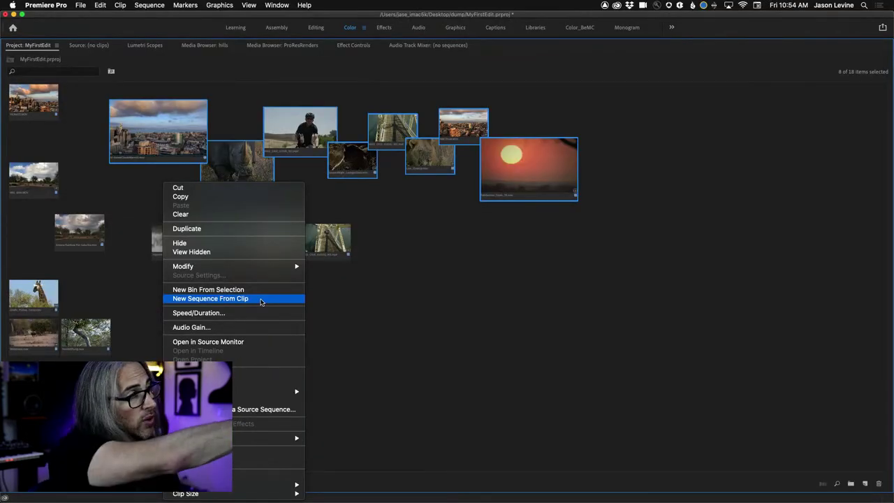
left_click(261, 302)
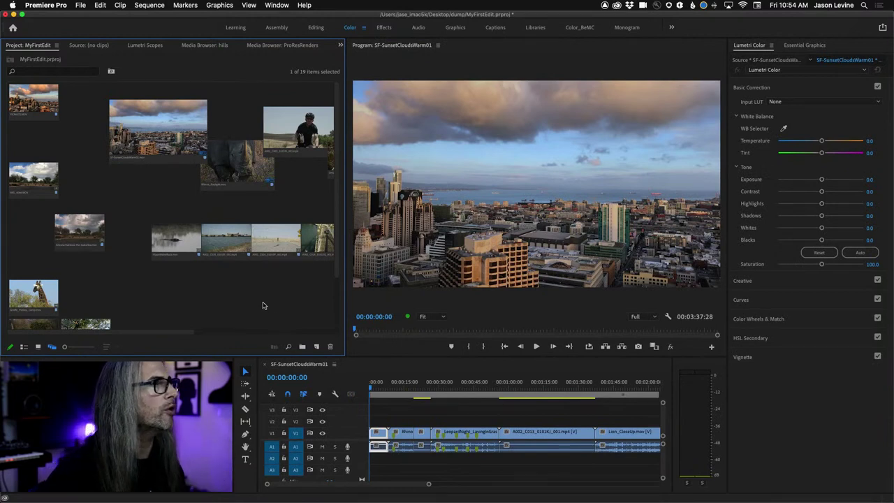
- Fit the sequence in the timeline and play it at 1/2 resolution, stopping on the Leopard clip
key("backslash")
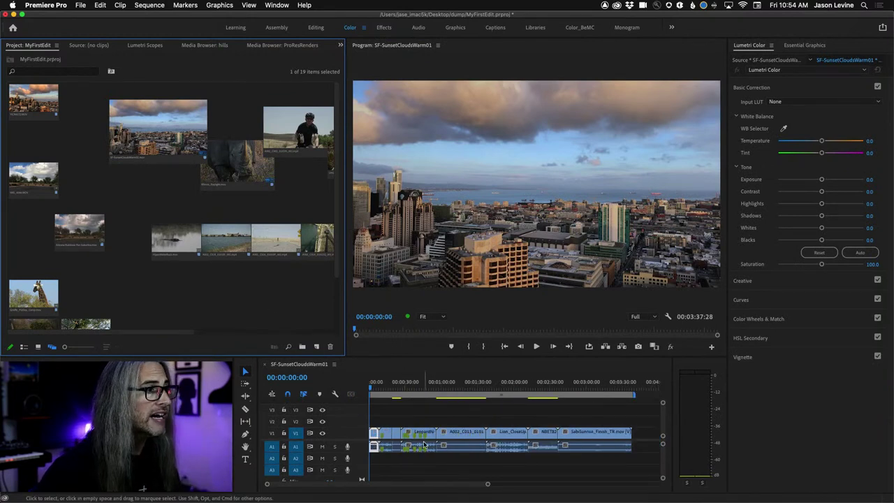
left_click(371, 390)
key("space")
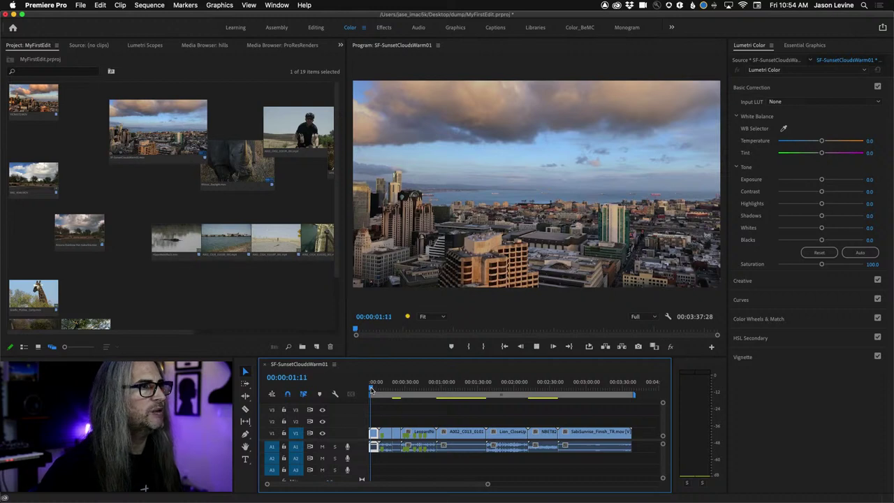
left_click(643, 317)
left_click(643, 338)
key("space")
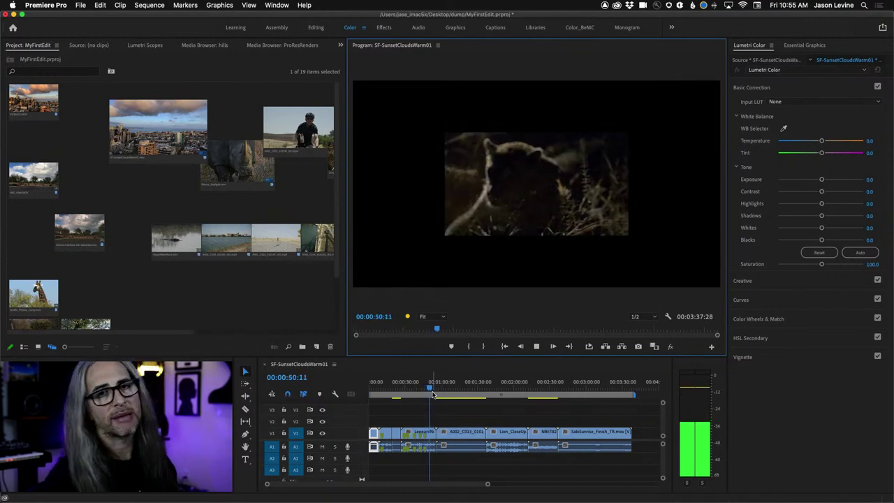
key("space")
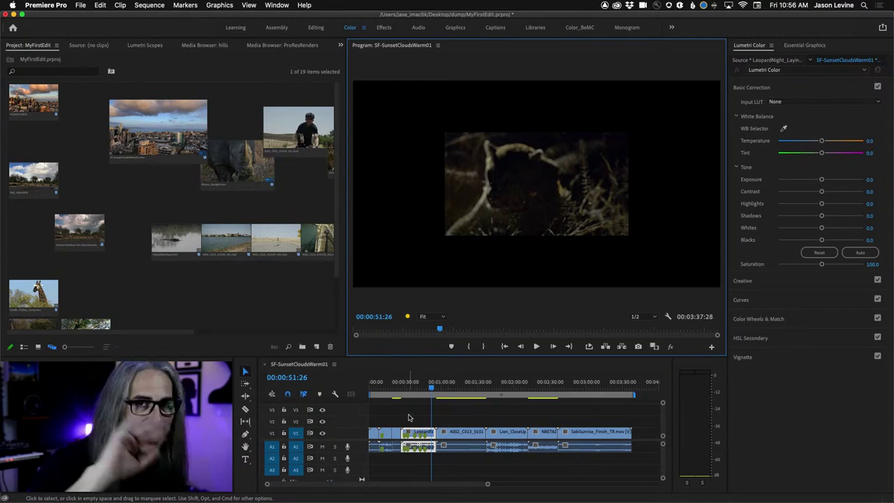
- Apply Scale to Frame Size to the V1/A1 clips and scrub back through them
left_click_drag(429, 390, 509, 389)
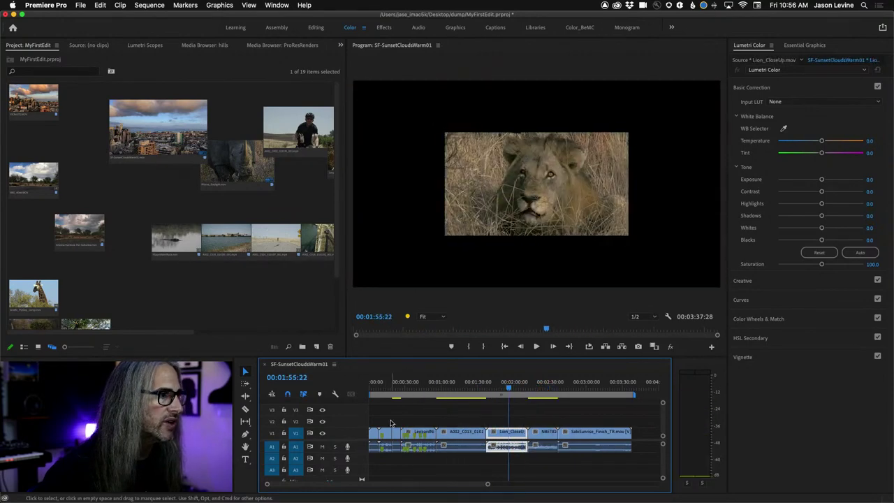
left_click_drag(386, 420, 518, 462)
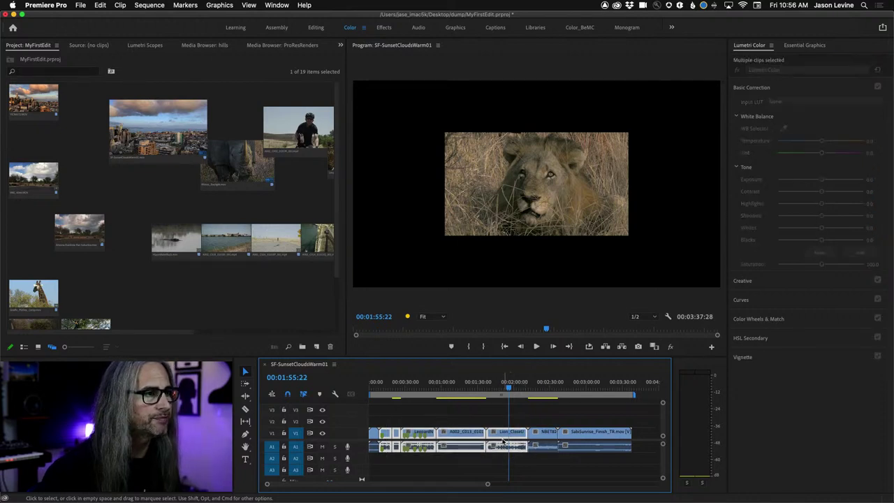
right_click(500, 439)
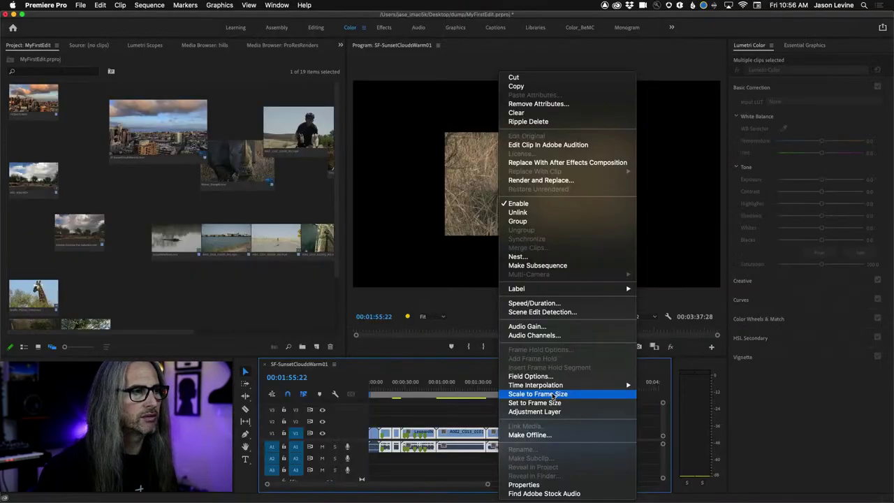
left_click(552, 397)
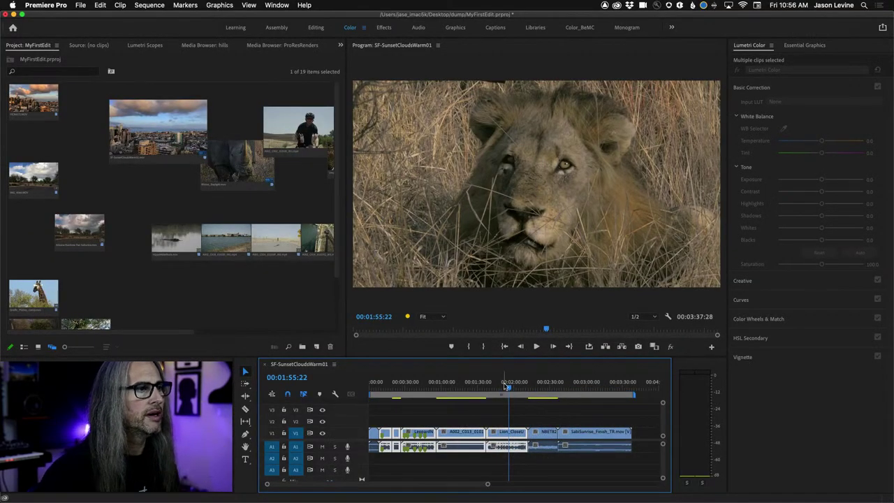
left_click_drag(552, 396, 386, 396)
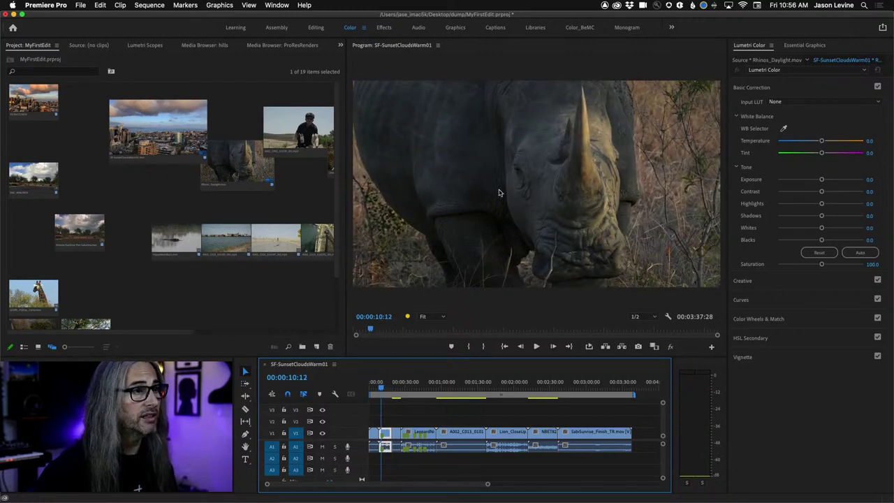
- Set playback resolution to Full and play the rhino clip in a maximized Program monitor
left_click(649, 318)
left_click(640, 326)
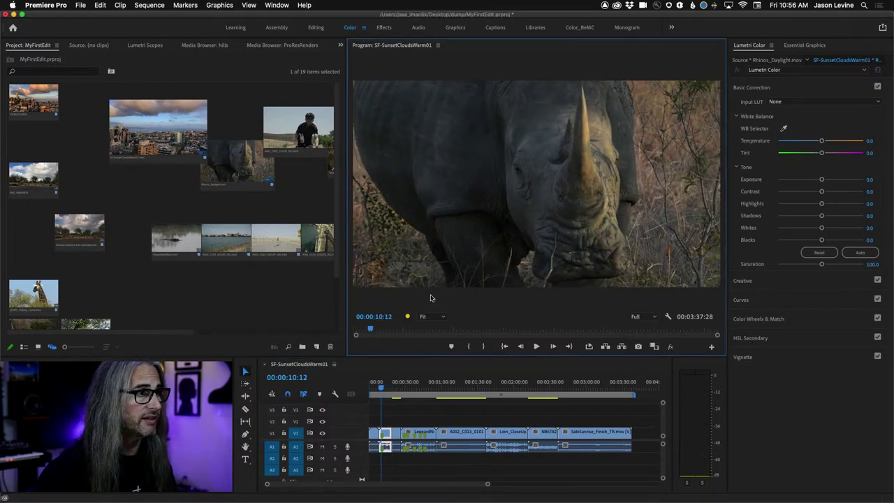
key("grave")
key("space")
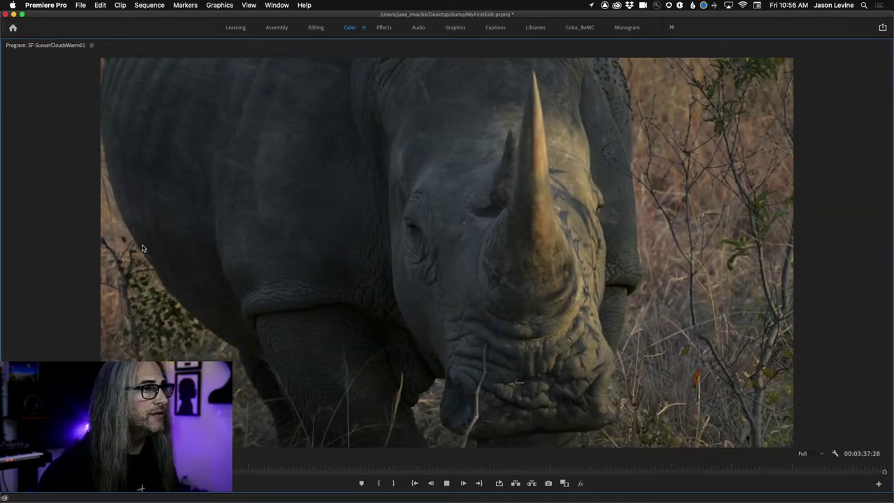
key("space")
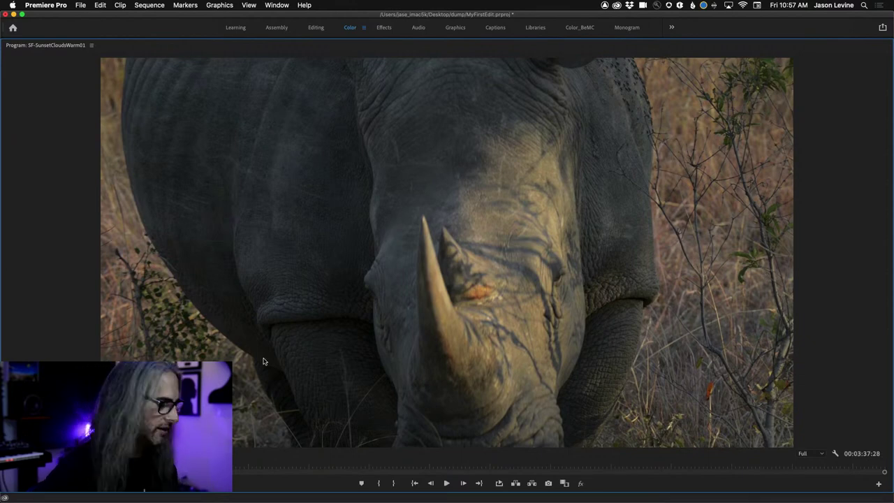
key("grave")
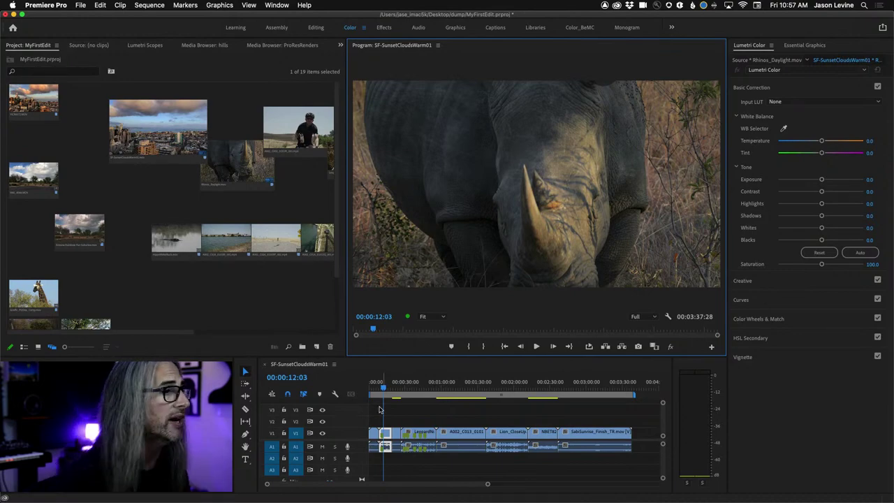
- Apply Scale to Frame Size to the SabiSunrise_Finish_TR clip
left_click_drag(381, 388, 579, 393)
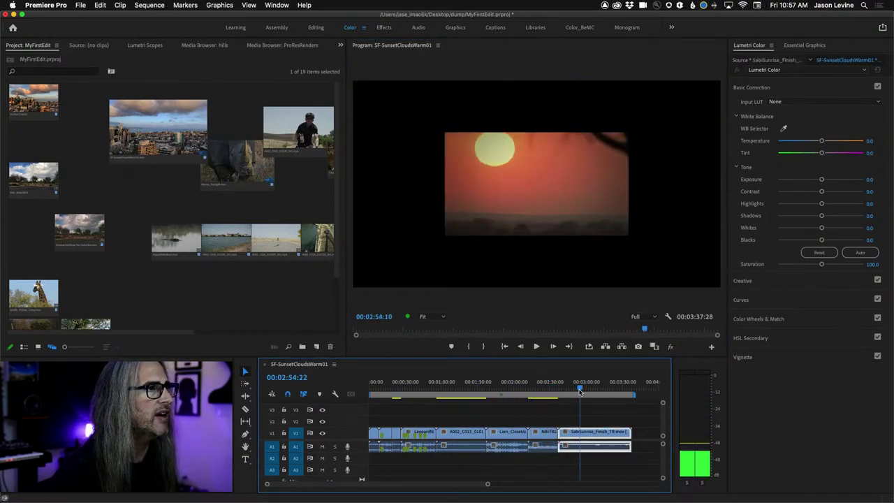
right_click(591, 429)
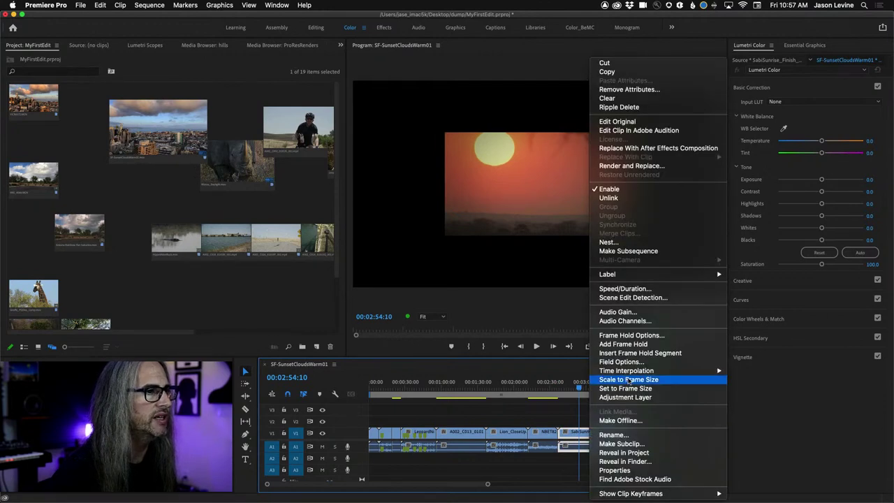
left_click(581, 403)
- Play back the scaled SabiSunrise sunset clip to check that it fills the frame
key("space")
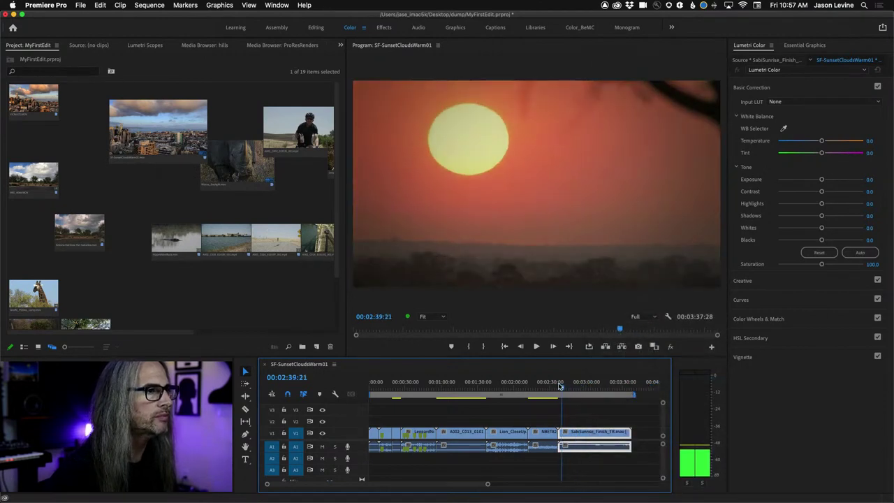
left_click(557, 383)
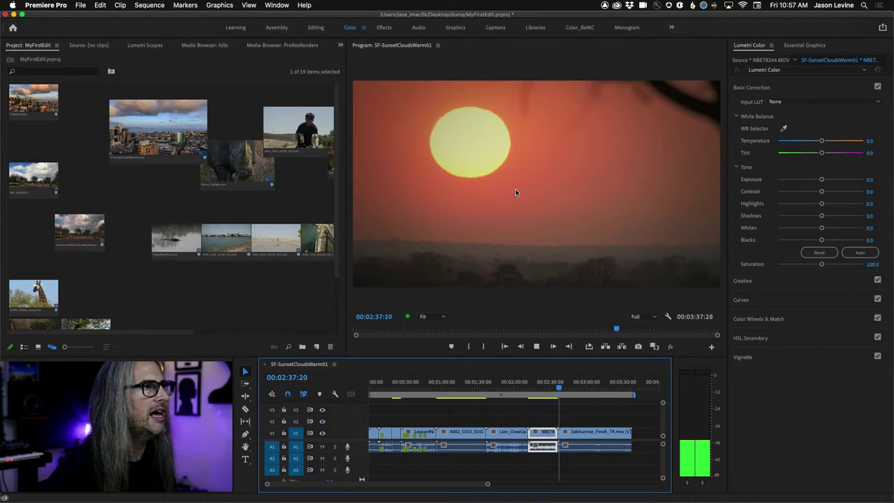
left_click(576, 389)
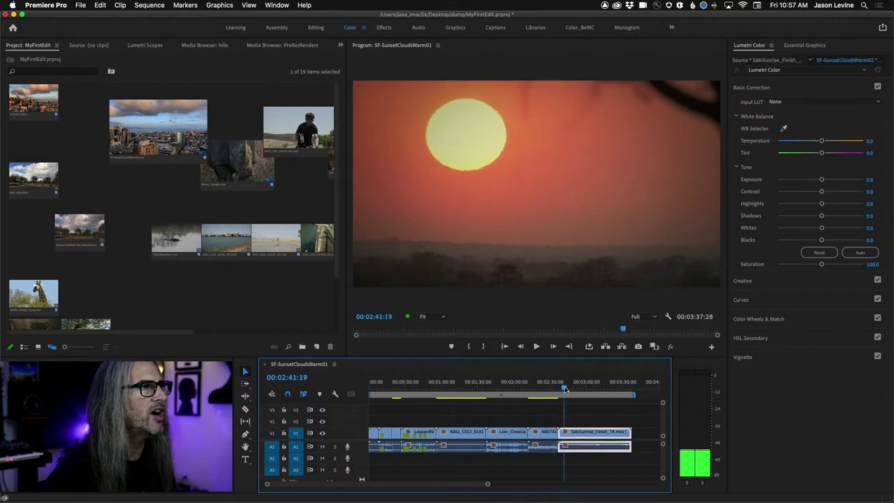
key("space")
mouse_move(576, 389)
left_mouse_down()
mouse_move(558, 388)
mouse_move(624, 386)
mouse_move(566, 386)
left_mouse_up()
key("space")
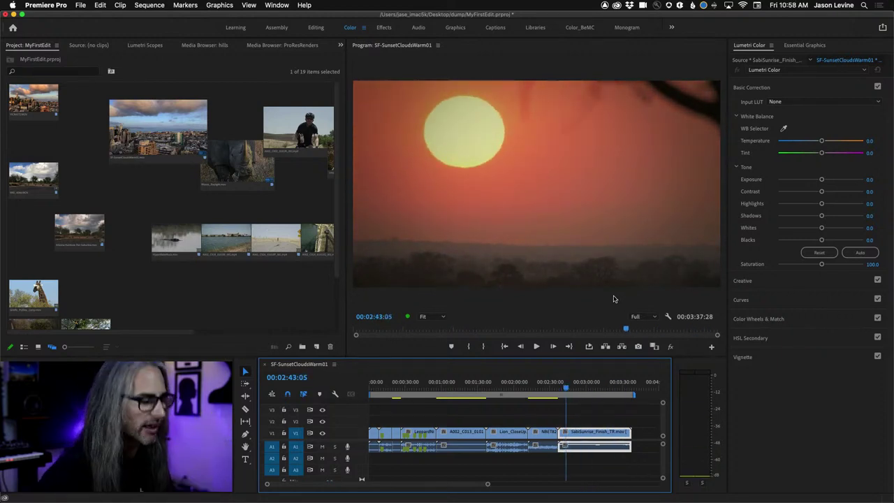
key("grave")
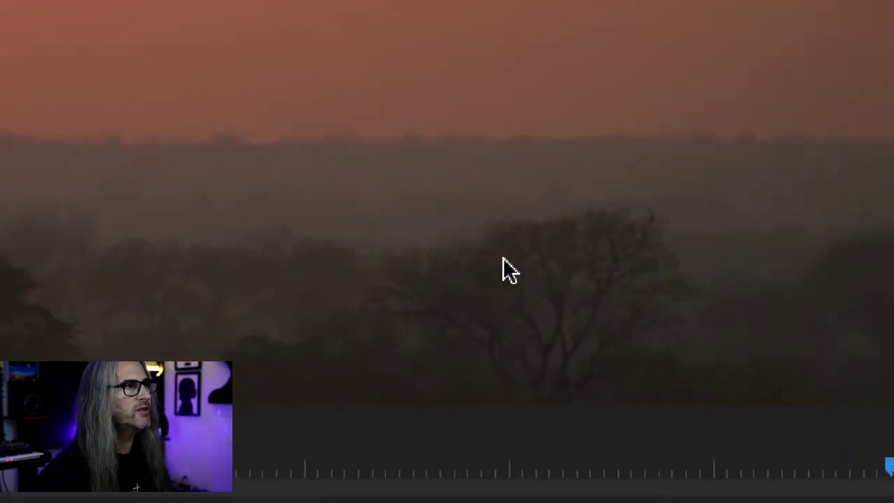
key("space")
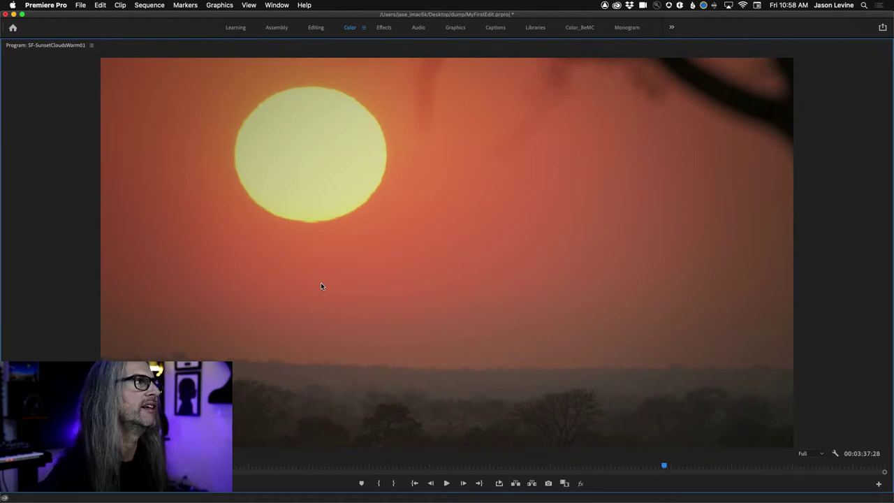
key("grave")
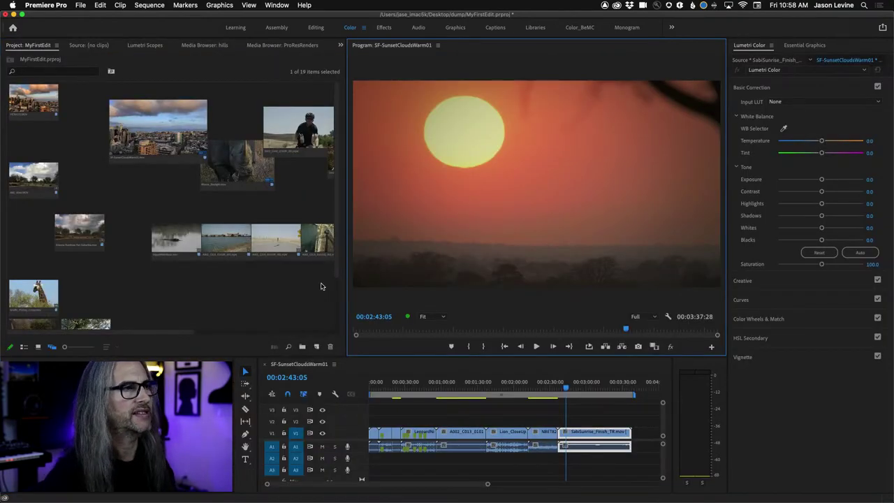
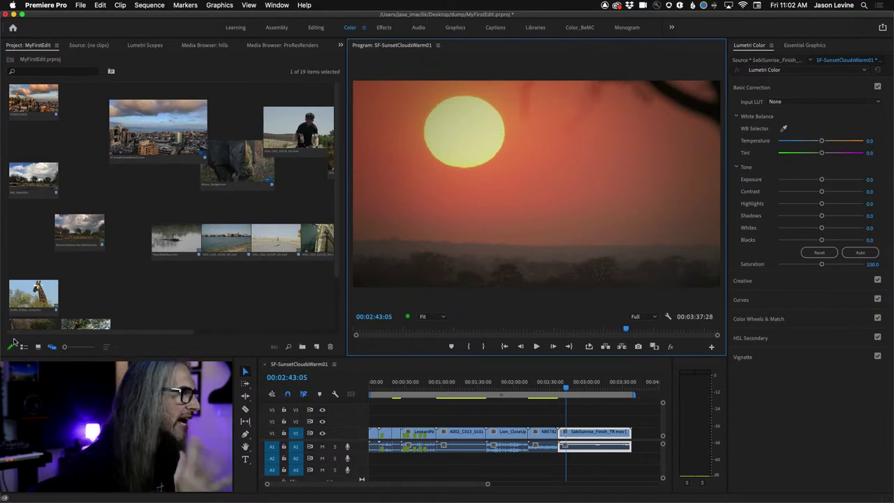
- Try selecting clips through Lion_CloseUp in List View, then cancel and return to thumbnails
left_click(24, 346)
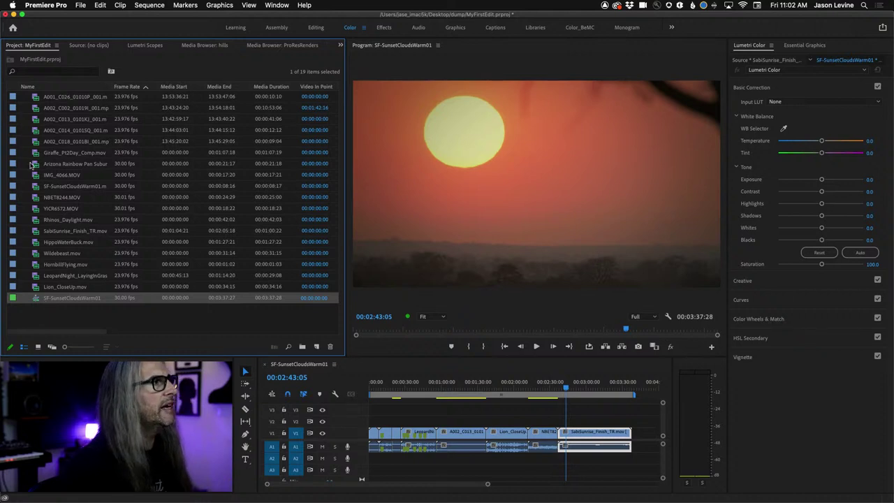
left_click(32, 99)
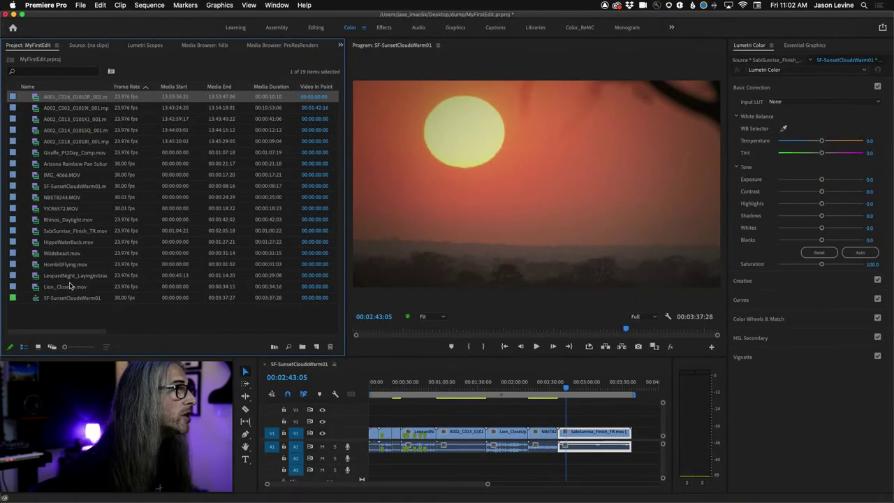
left_click(70, 286, "shift")
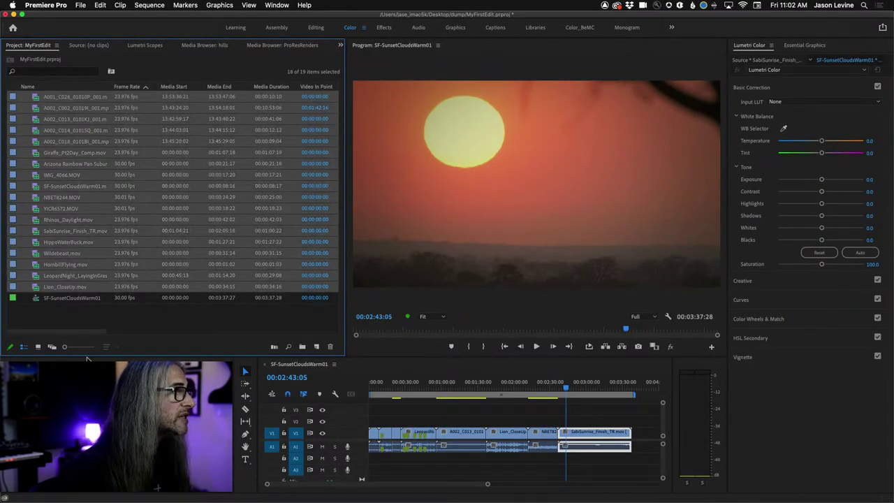
right_click(70, 184)
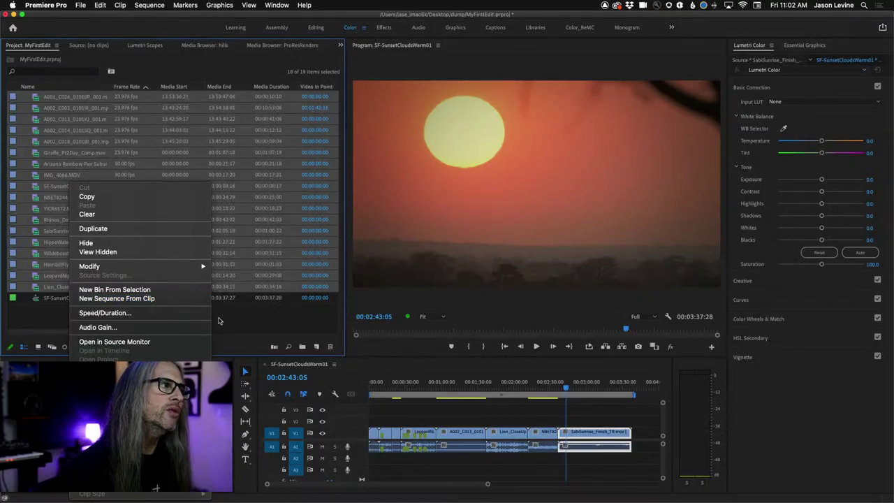
left_click(696, 381)
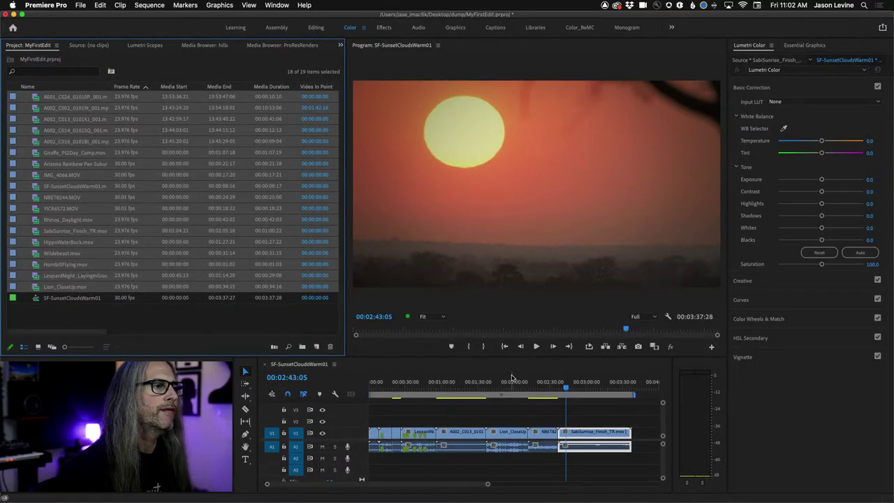
left_click(298, 371)
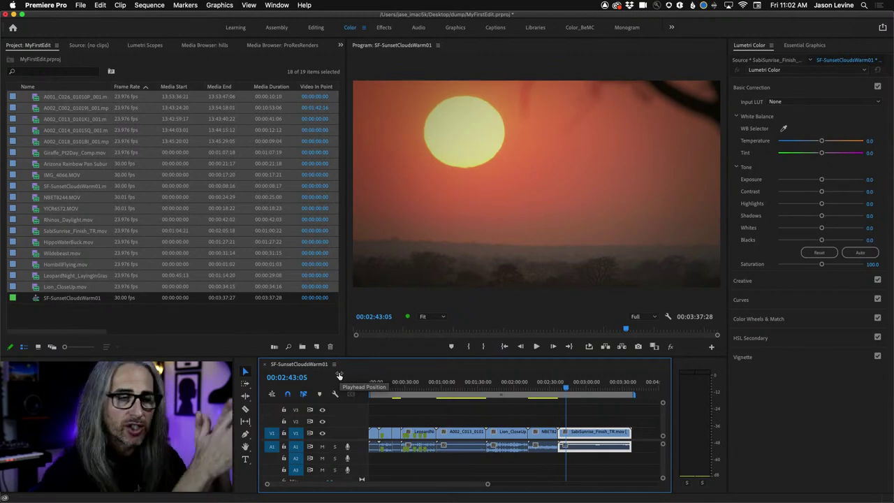
left_click(52, 348)
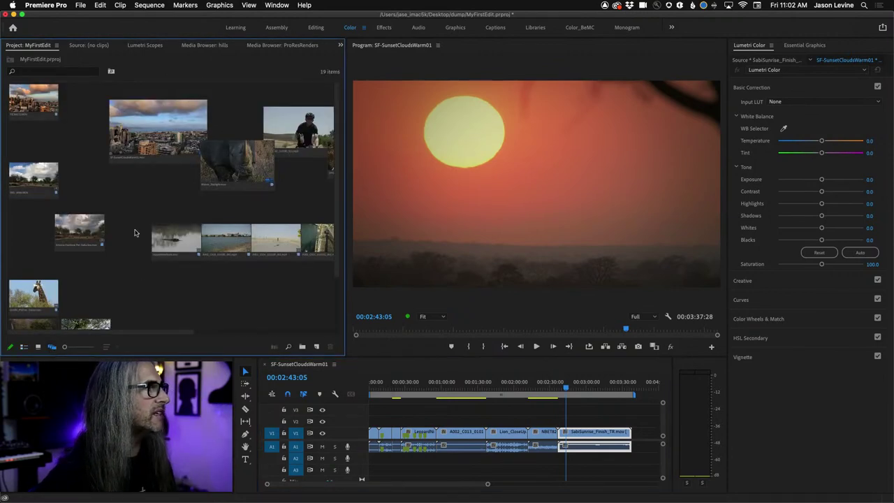
- Select the four bottom-row clips and make the HippoWaterBuck sequence from them
left_click(155, 125)
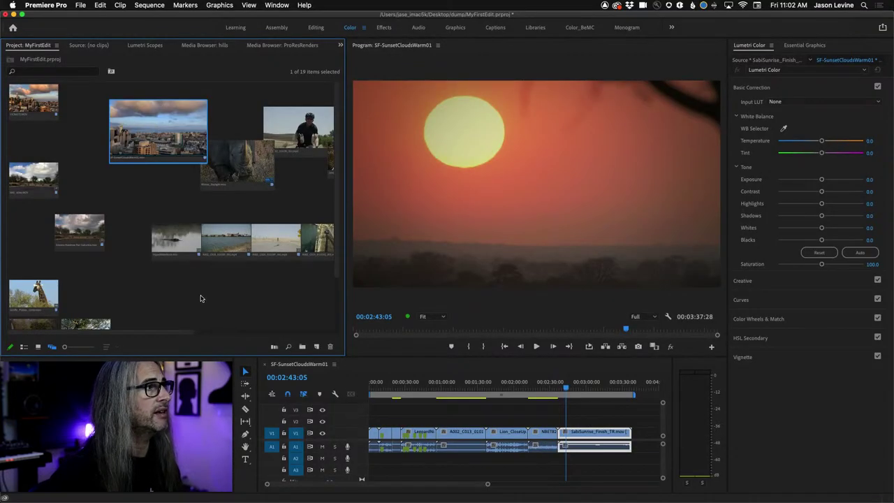
left_click(201, 299)
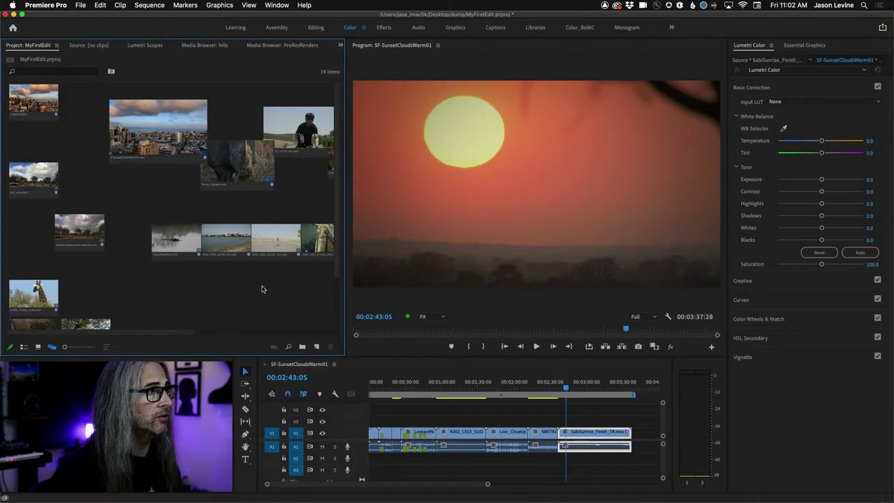
scroll(264, 290, "right", 5)
left_click(102, 241)
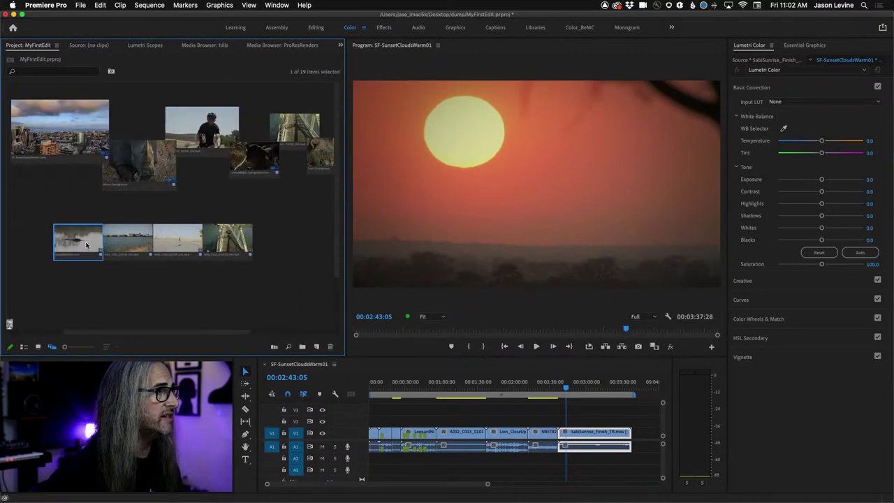
left_click(222, 246, "shift")
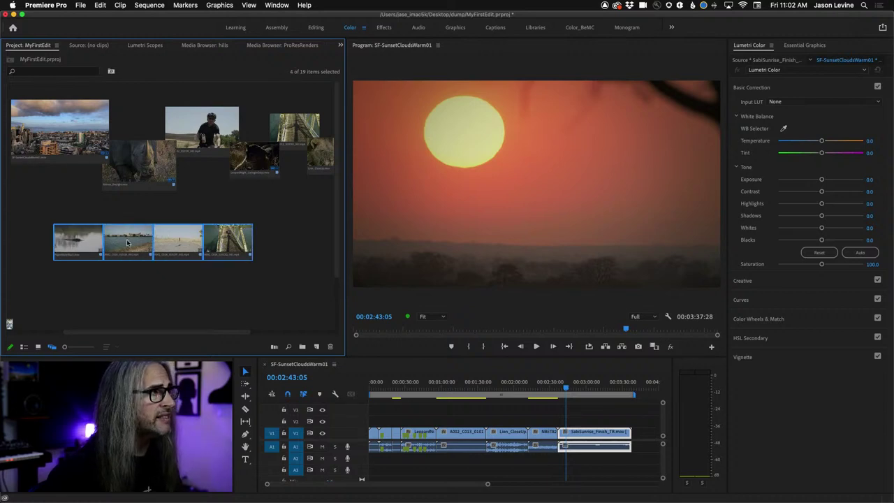
right_click(87, 242)
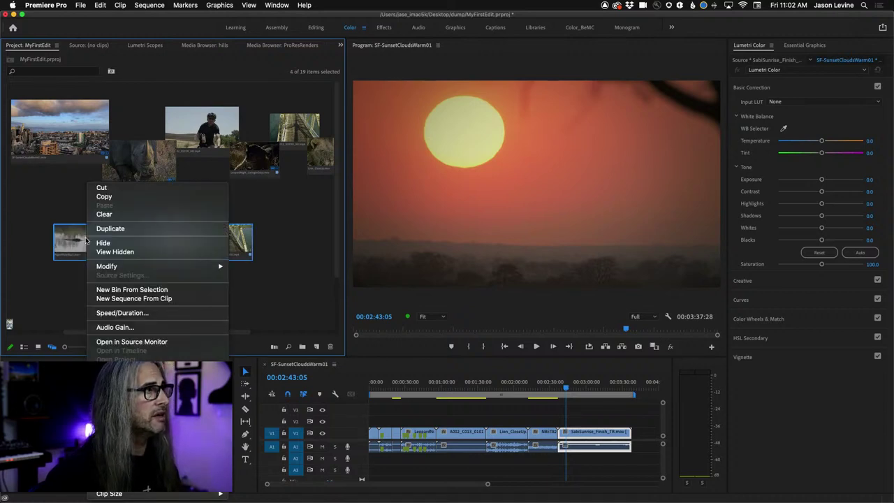
left_click(115, 299)
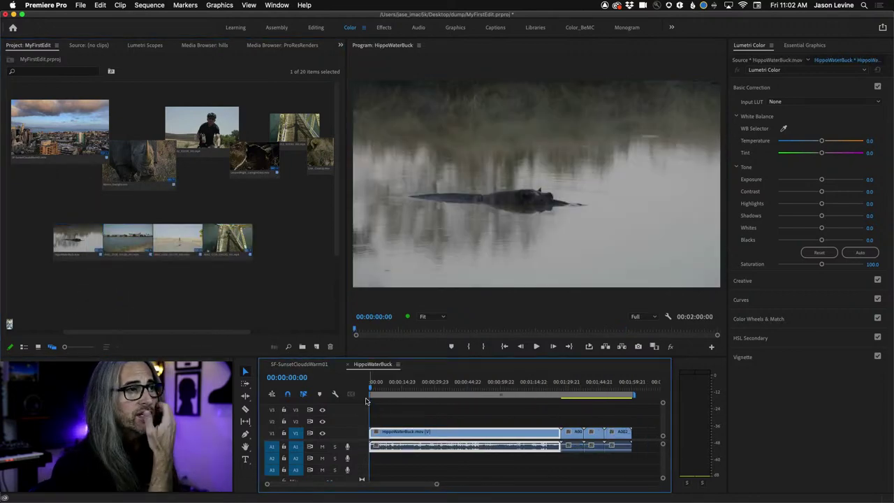
- Preview HippoWaterBuck, then arrange the tree clip to the right of the hippo clip
mouse_move(372, 390)
left_mouse_down()
mouse_move(606, 385)
mouse_move(371, 388)
left_mouse_up()
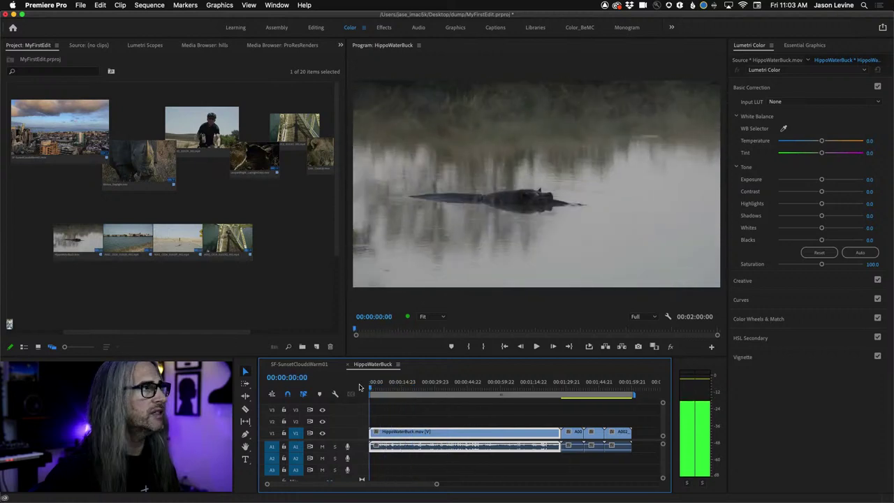
scroll(85, 289, "left", 4)
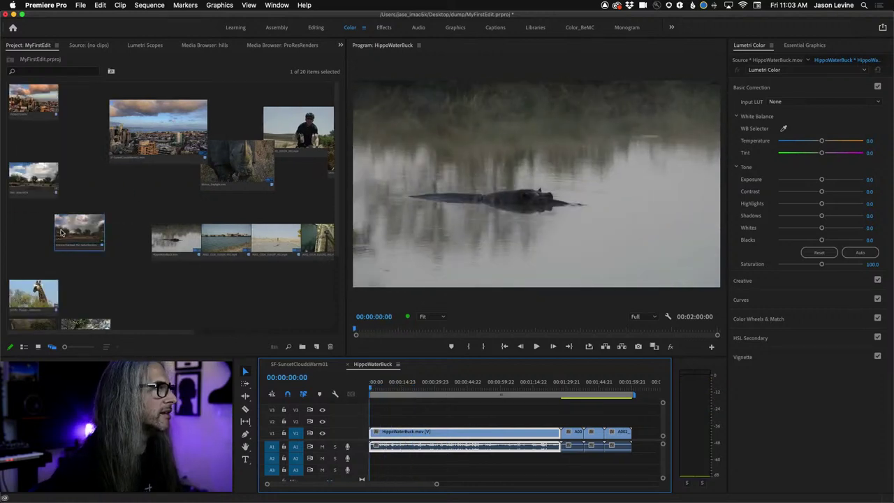
left_click_drag(96, 240, 203, 297)
scroll(203, 297, "down", 1)
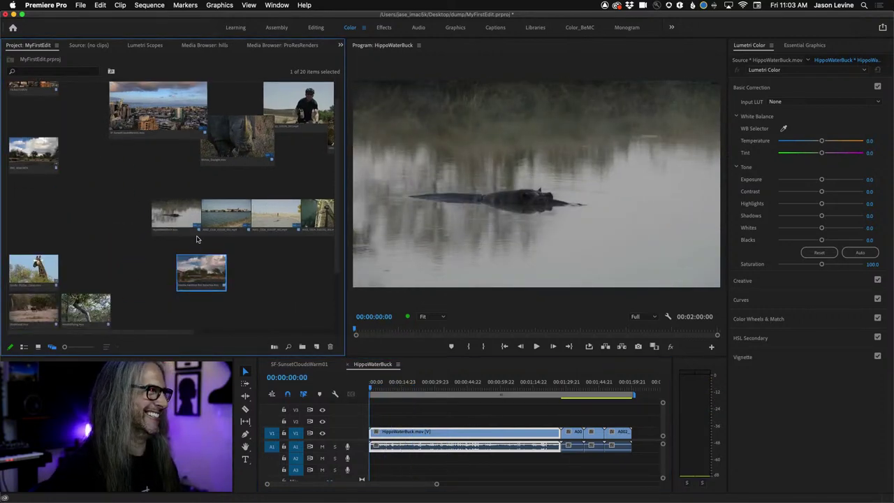
scroll(124, 277, "down", 1)
left_click_drag(33, 283, 255, 248)
left_click_drag(90, 283, 318, 246)
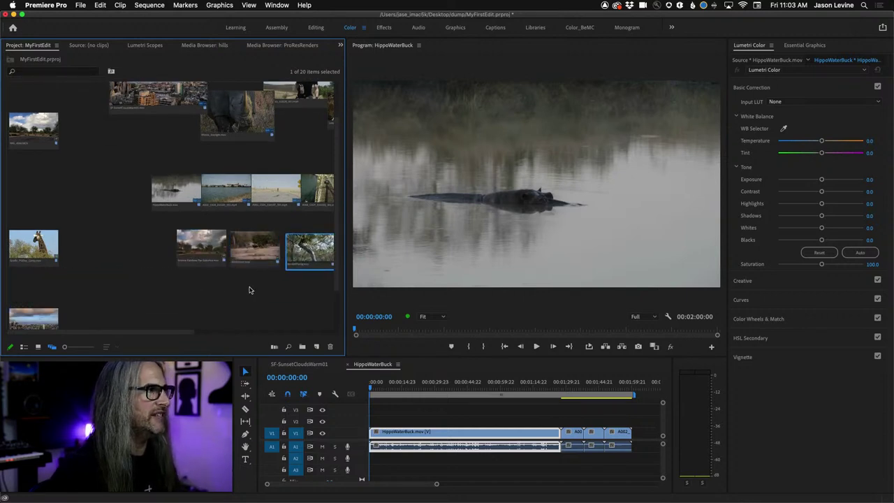
- Place the next clip after the tree clip and build the Wildebeest sequence from all three
scroll(249, 289, "right", 5)
left_click_drag(89, 238, 224, 248)
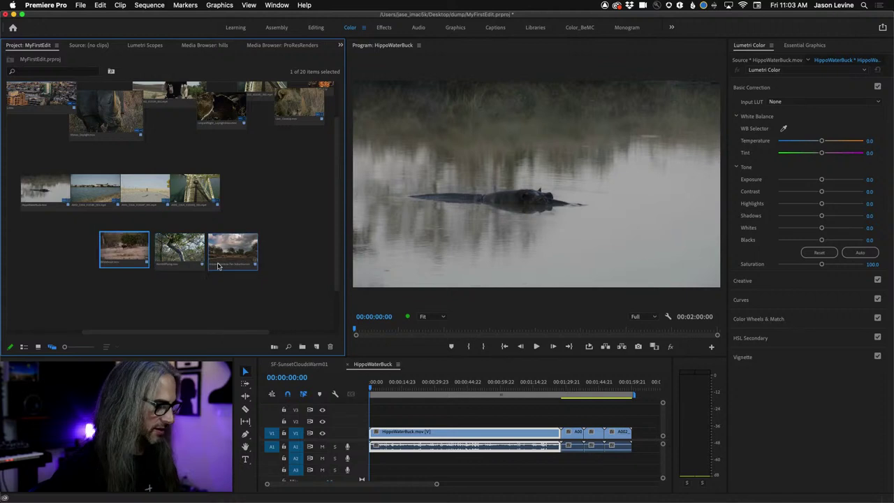
left_click(112, 248, "shift")
right_click(121, 248)
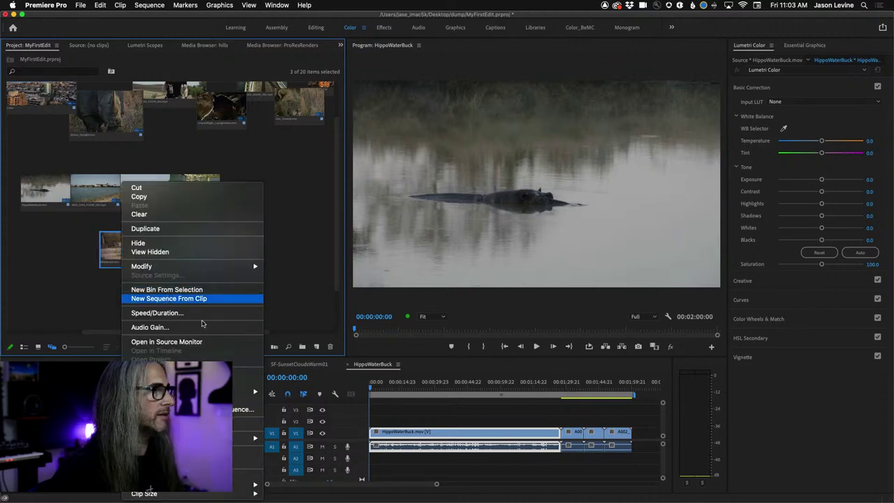
left_click(168, 299)
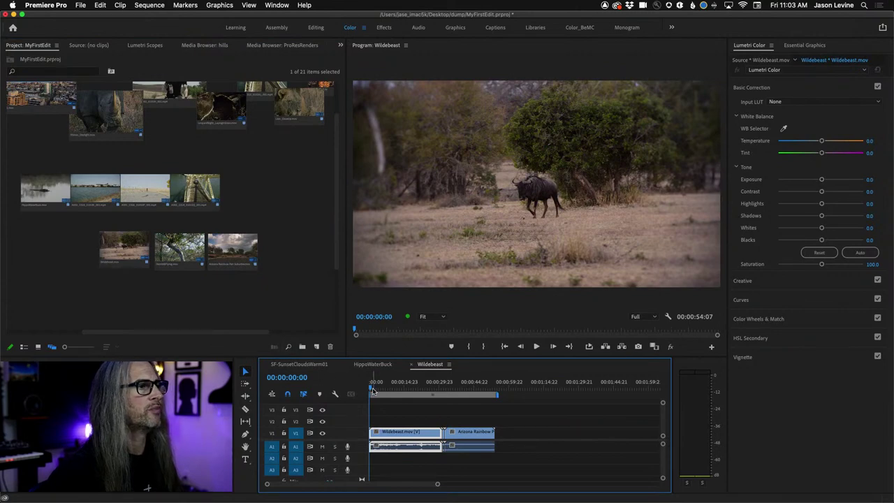
- Scrub the Wildebeest sequence to the Arizona Rainbow clip and bring up its context menu
left_click(395, 390)
left_click_drag(397, 391, 461, 393)
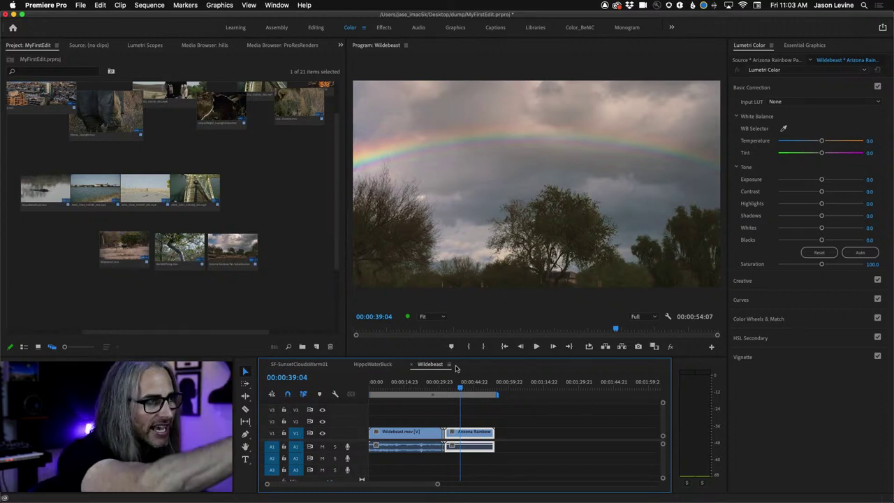
right_click(468, 434)
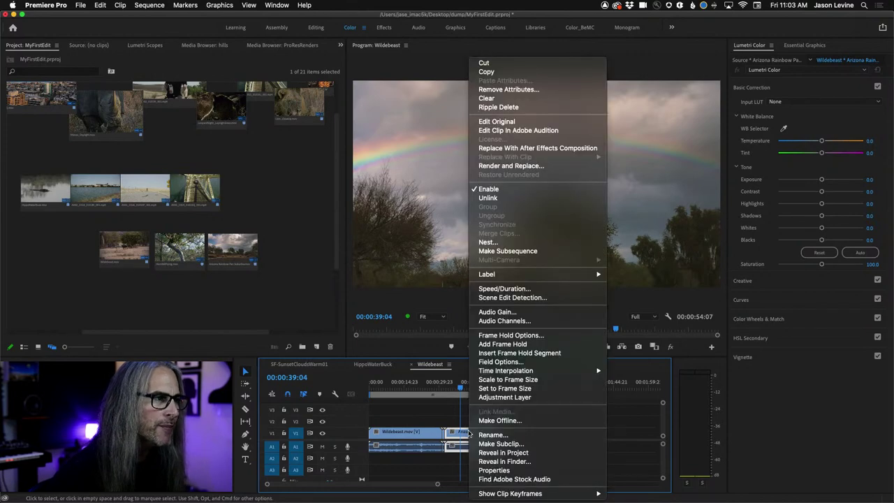
- Scale the Arizona Rainbow clip to frame size and show the Project panel in List View
left_click(501, 380)
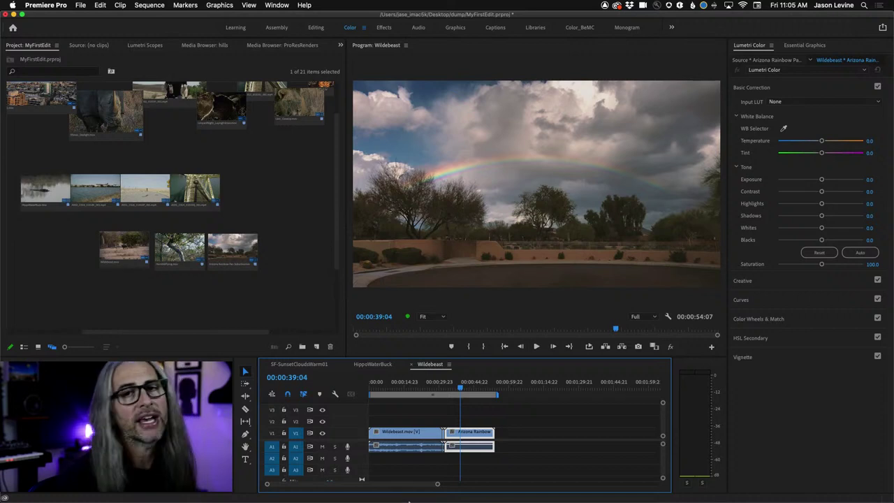
mouse_move(409, 497)
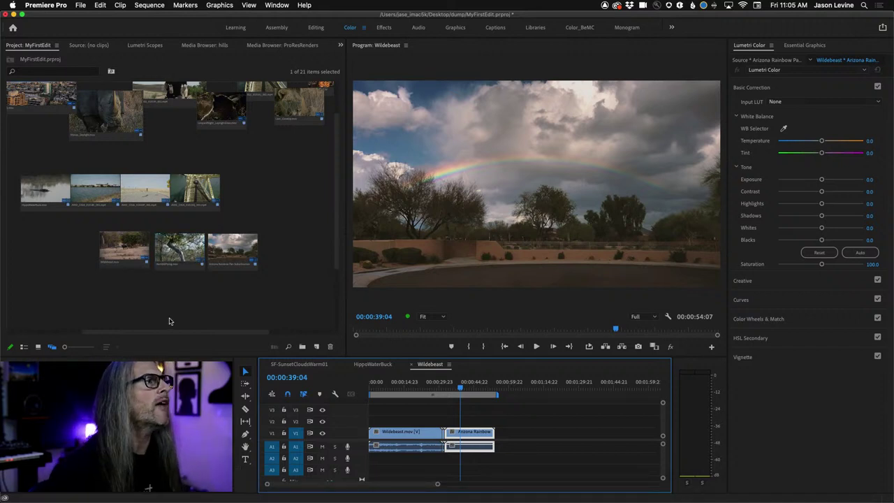
left_click(23, 347)
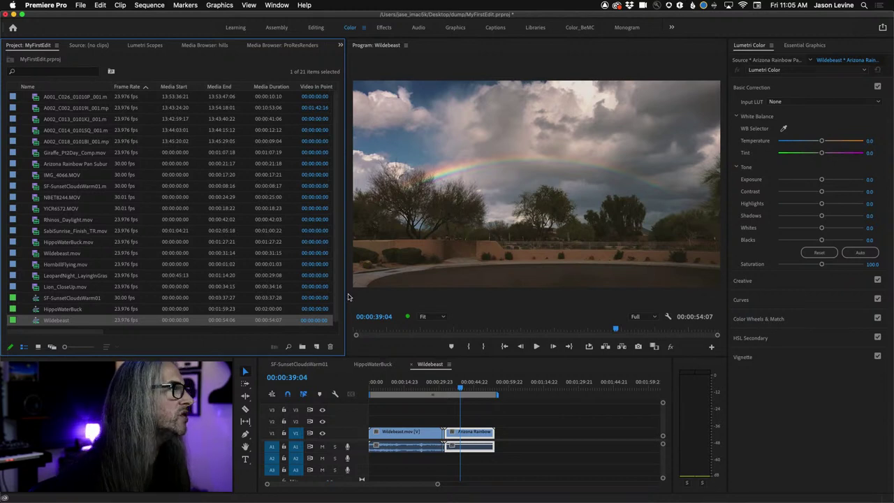
- Open the SF-SunsetCloudsWarm01 sequence, scrub back from NBET8244 and jump to an earlier edit
left_click(371, 365)
left_click(313, 365)
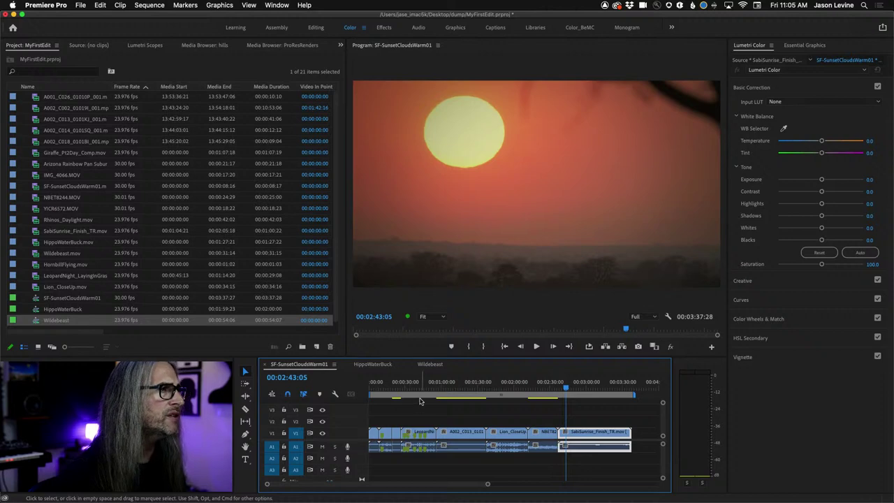
left_click(548, 390)
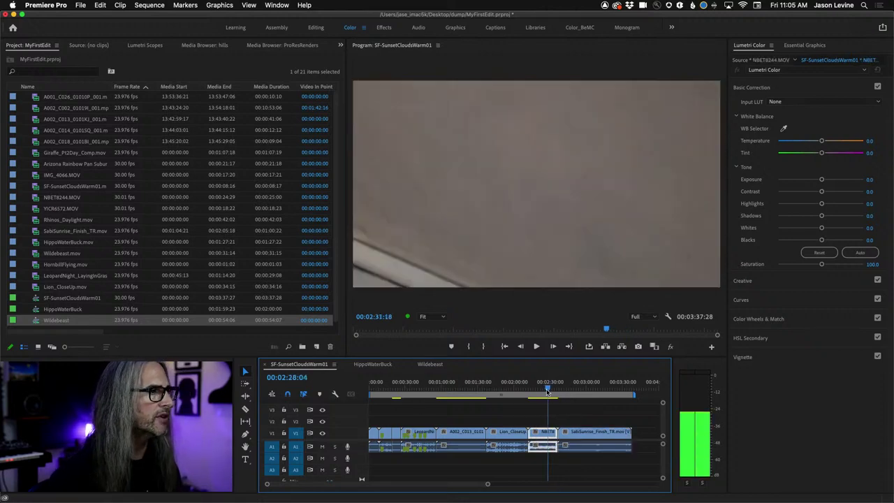
left_click_drag(548, 390, 382, 396)
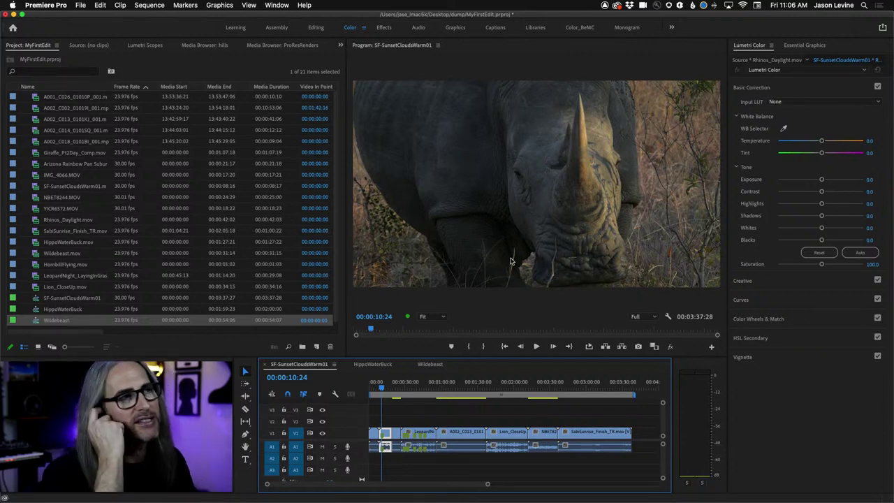
key("Up")
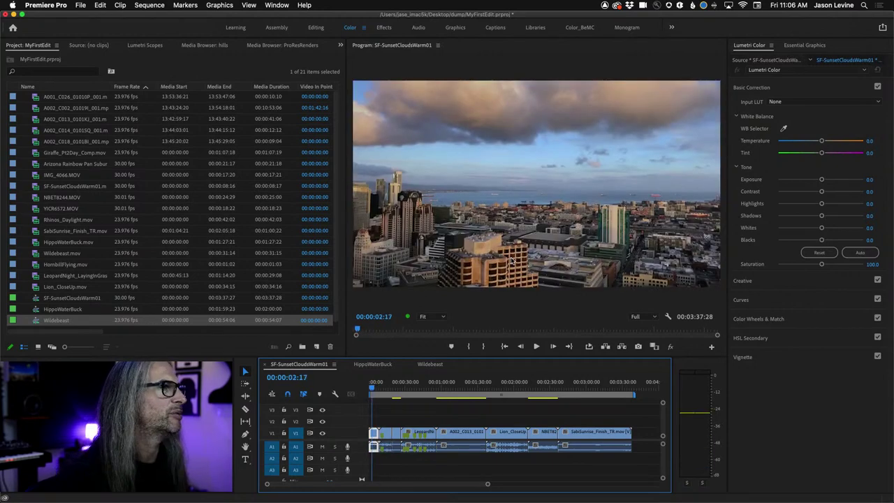
left_click_drag(371, 386, 379, 392)
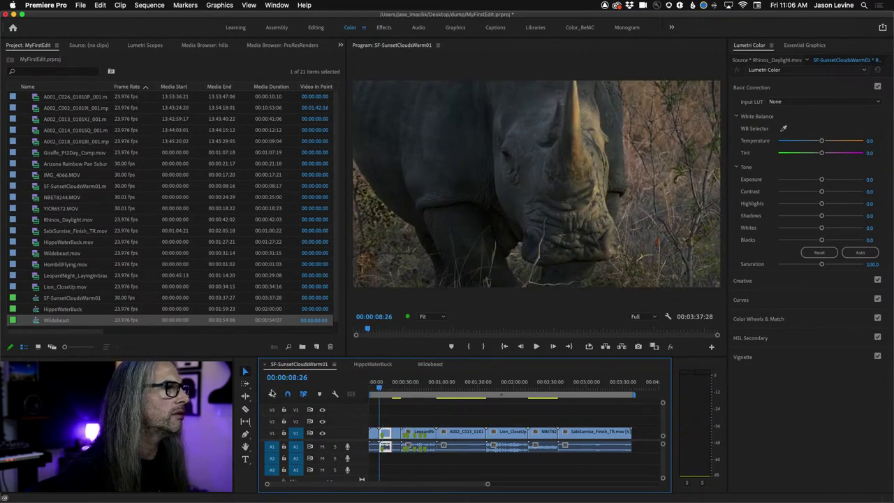
left_click(237, 369)
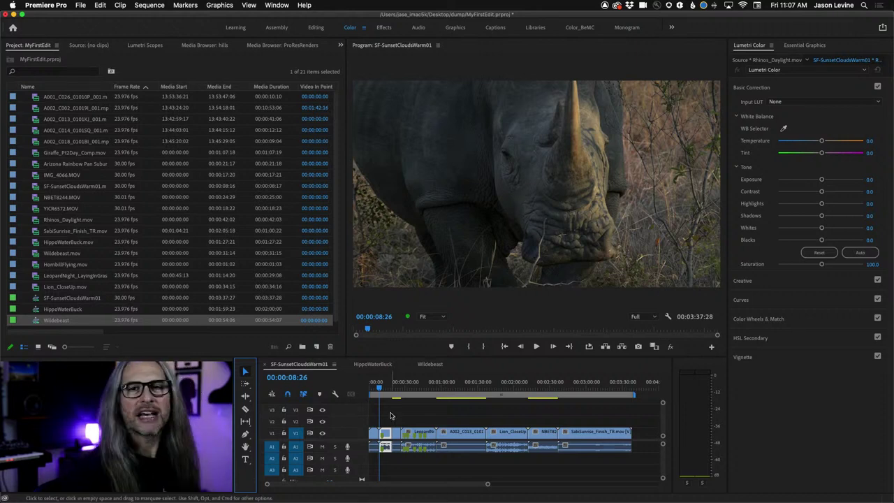
- Shift SabiSunrise, NBET8 and Lion_CloseUp right on V1 to open gaps, then jump to an edit
left_click(599, 435)
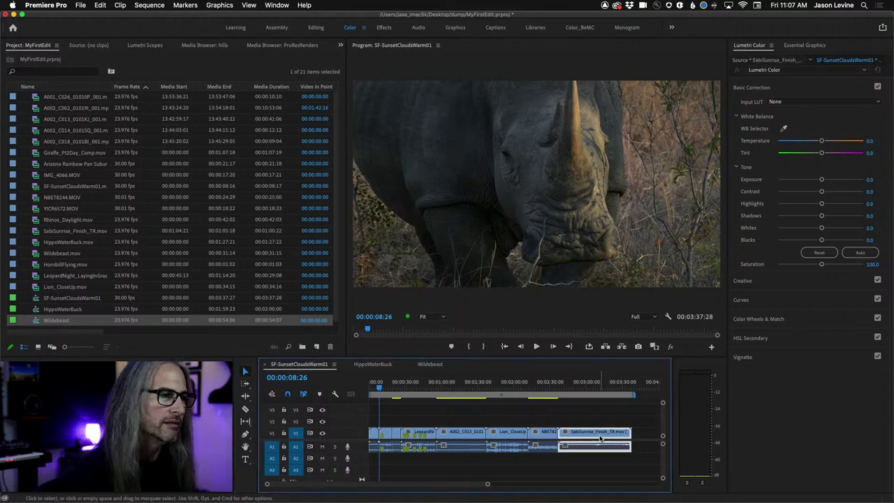
left_click_drag(586, 438, 630, 439)
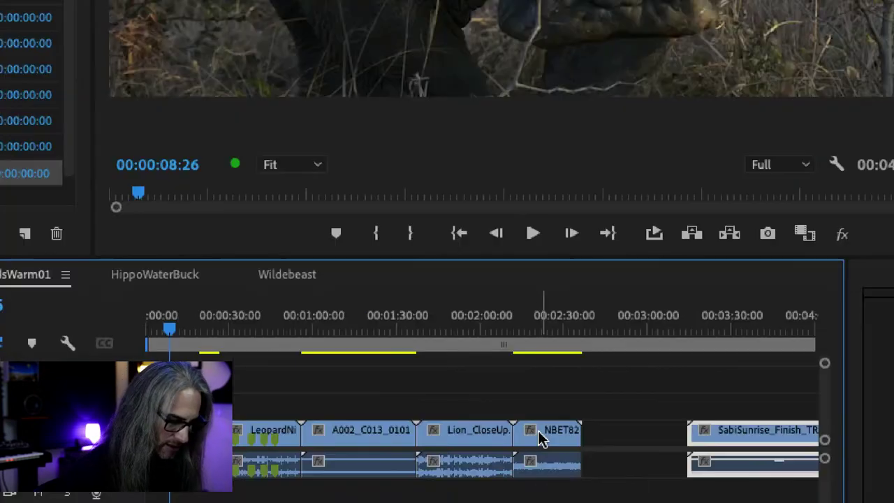
left_click_drag(540, 433, 575, 431)
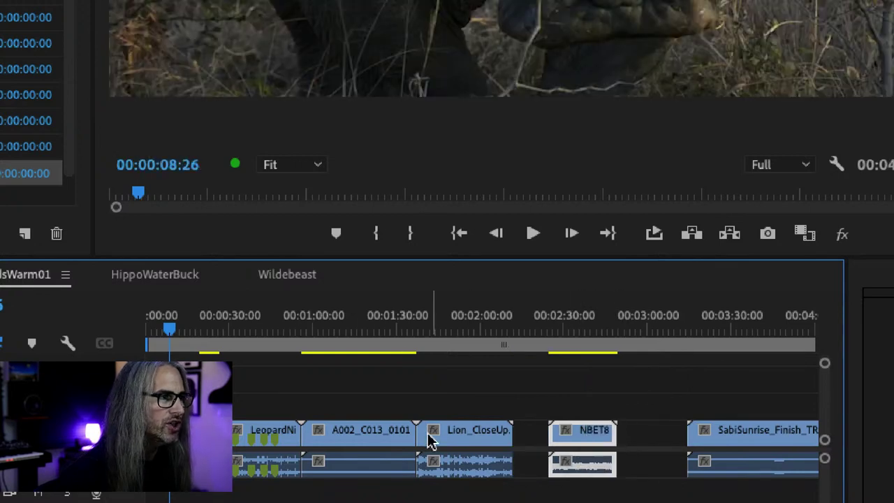
mouse_move(428, 435)
left_mouse_down()
mouse_move(457, 437)
mouse_move(443, 435)
left_mouse_up()
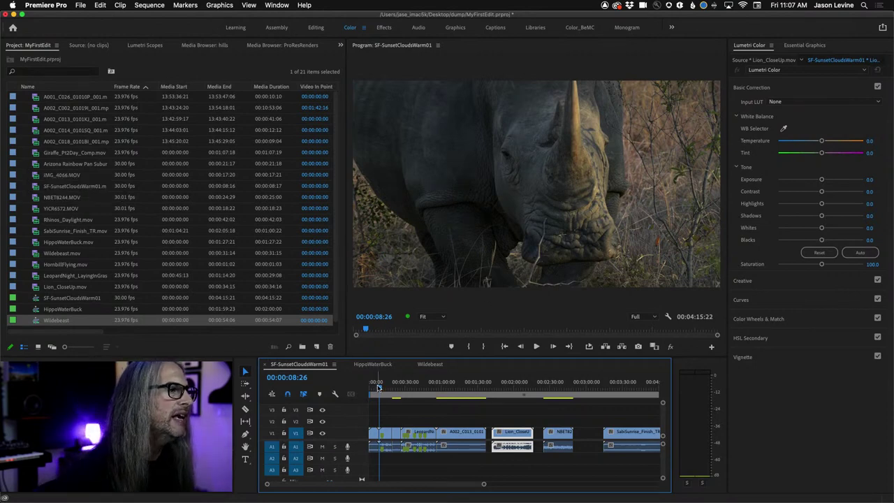
left_click_drag(377, 386, 385, 386)
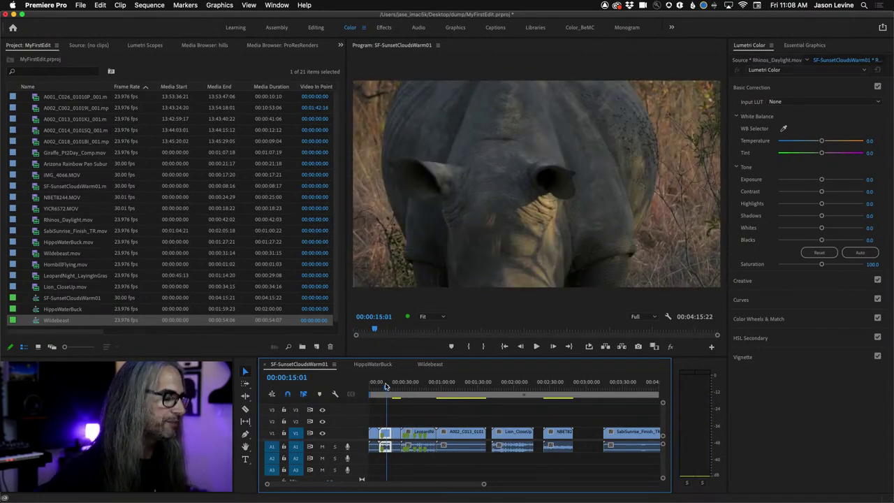
key("Up")
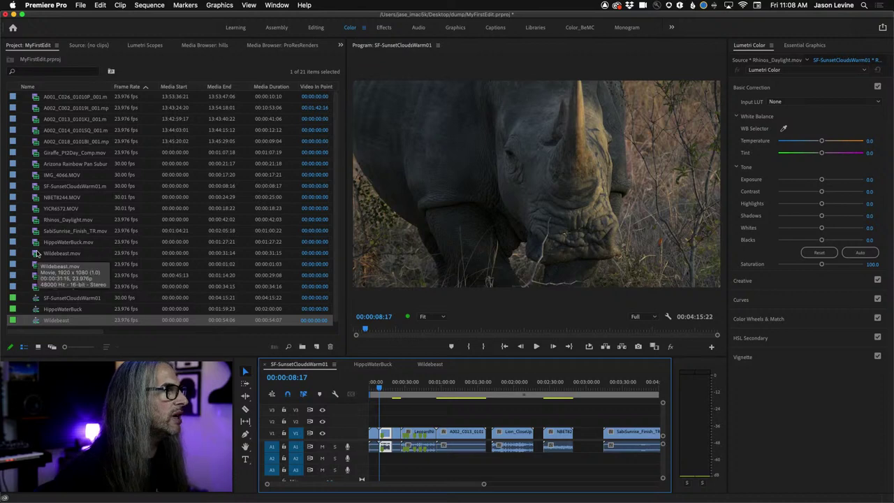
- Preview A002_C014 in the Source Monitor, then drag SF-SunsetCloudsWarm01 over the Program Monitor
left_click(35, 132)
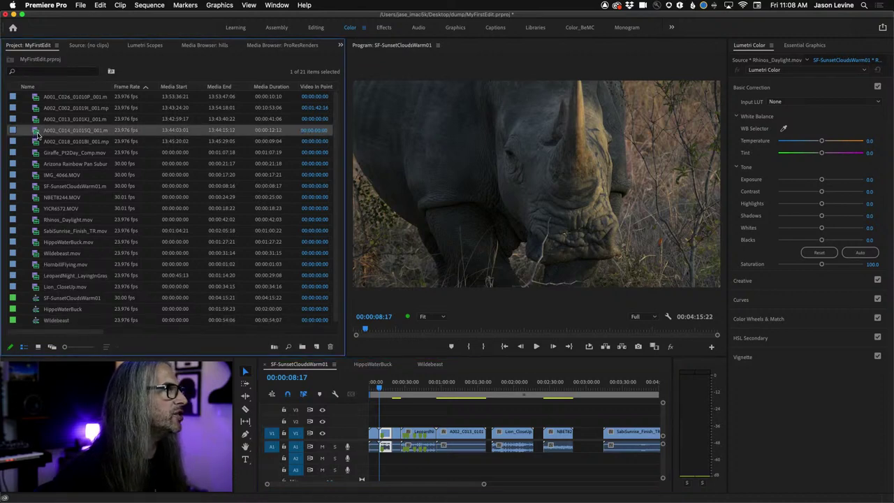
double_click(37, 132)
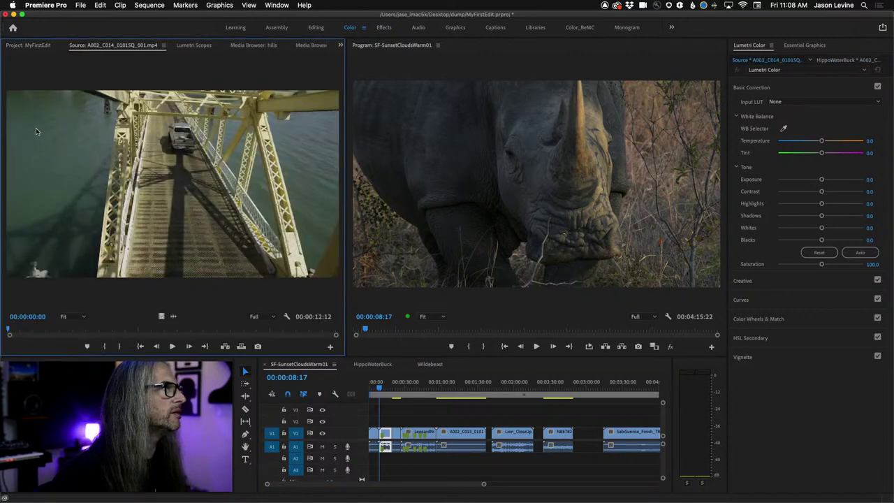
left_click(22, 46)
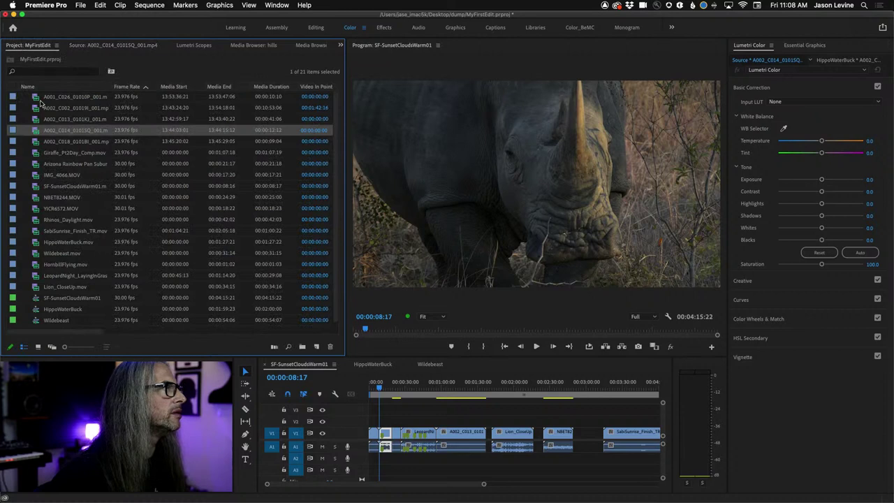
left_click(37, 187)
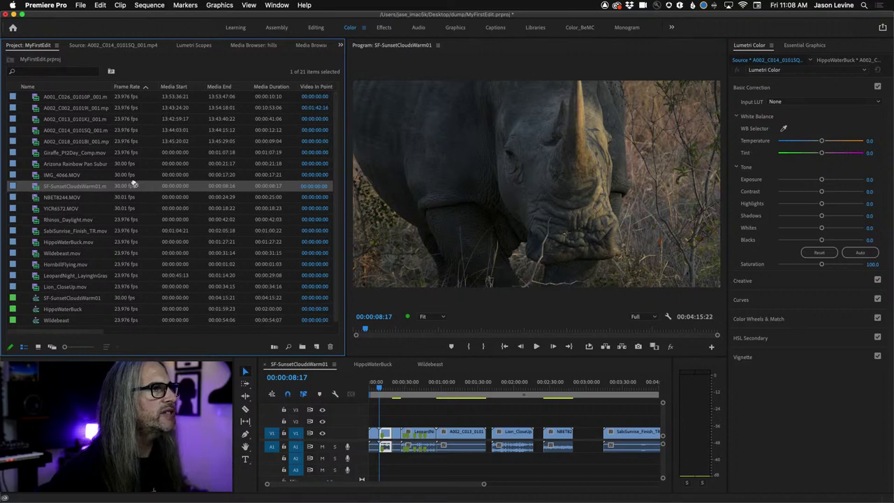
left_click_drag(258, 178, 418, 177)
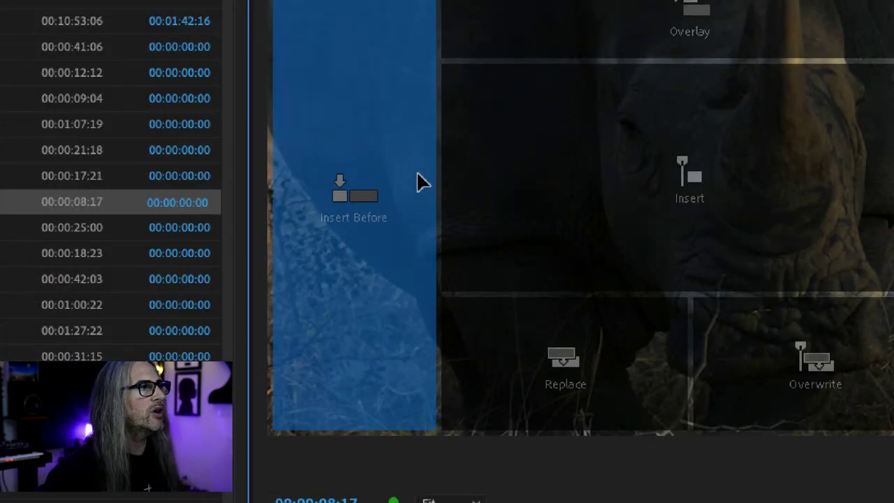
left_click_drag(418, 181, 356, 0)
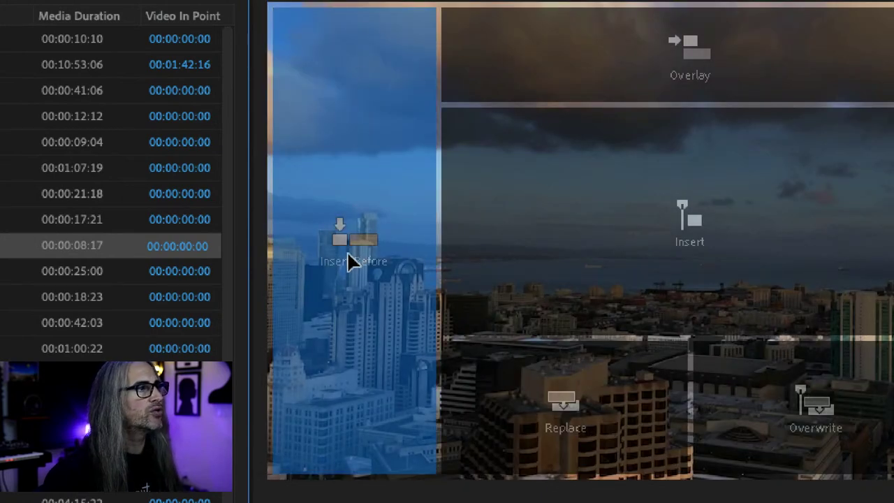
left_click_drag(349, 254, 638, 20)
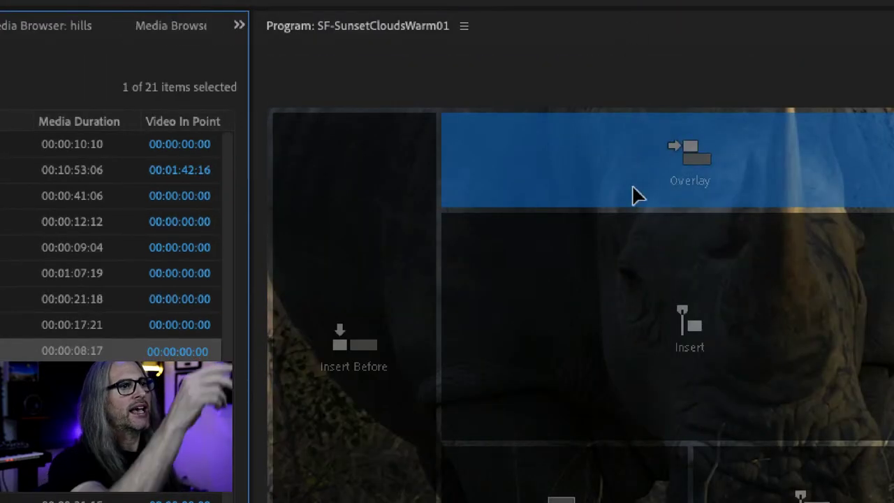
left_click_drag(633, 187, 608, 502)
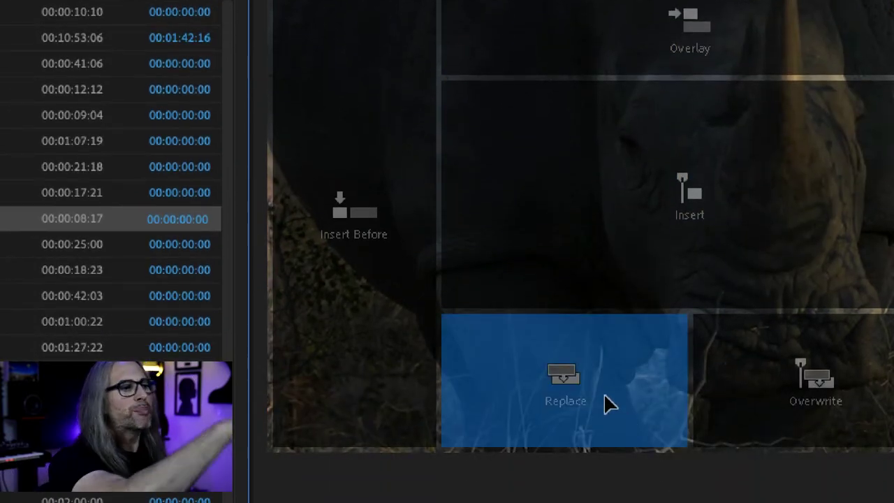
left_click_drag(608, 403, 893, 339)
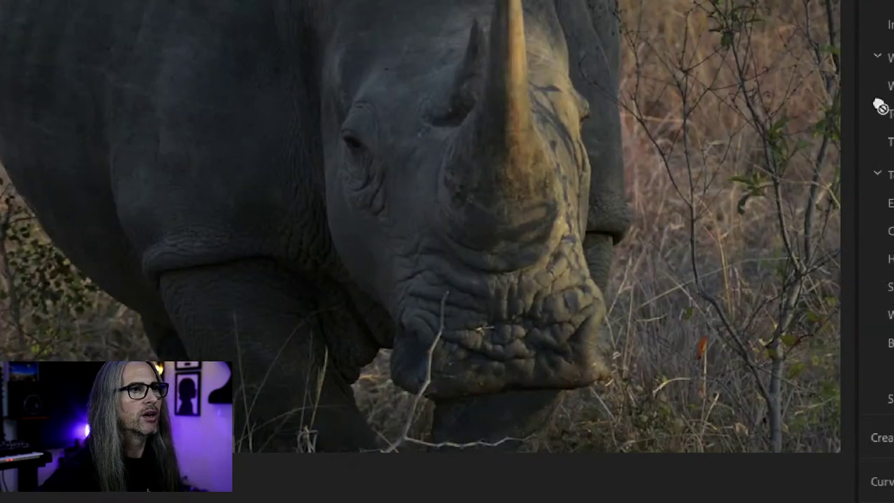
left_click_drag(880, 106, 195, 196)
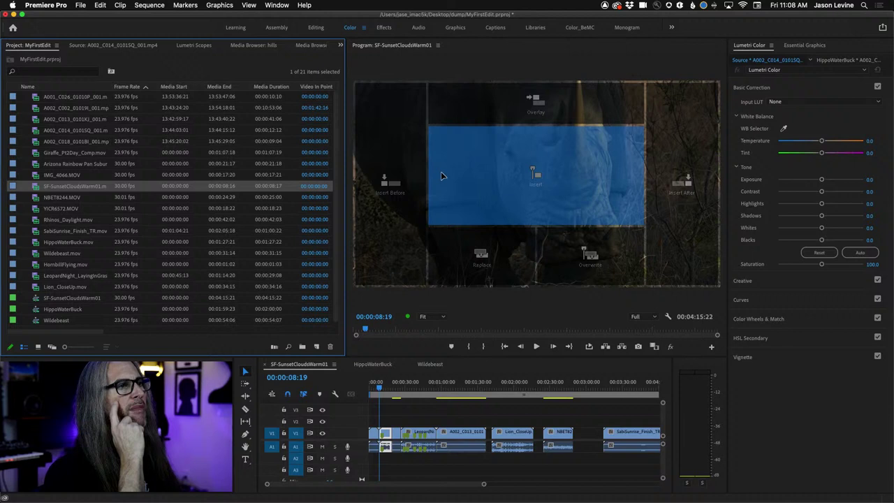
- Insert the city clip before the rhino shot, review it, undo, and open HippoWaterBuck
left_click_drag(441, 176, 509, 177)
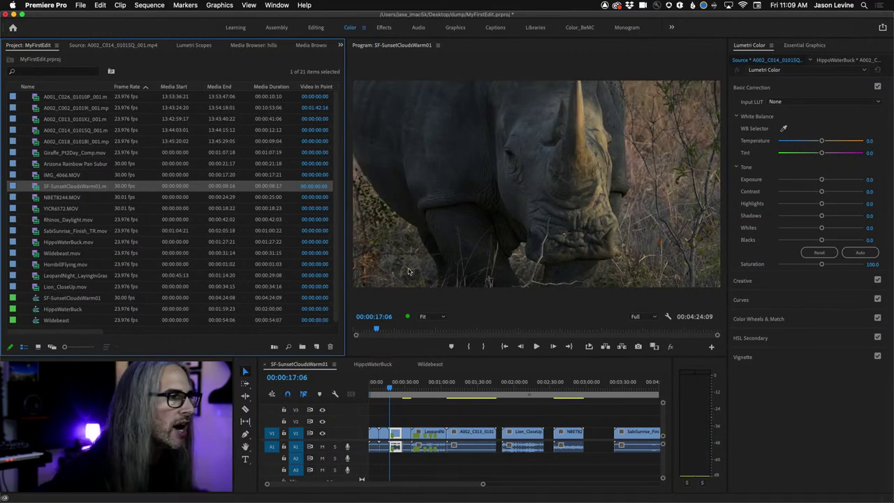
mouse_move(387, 383)
left_mouse_down()
mouse_move(373, 389)
mouse_move(385, 391)
left_mouse_up()
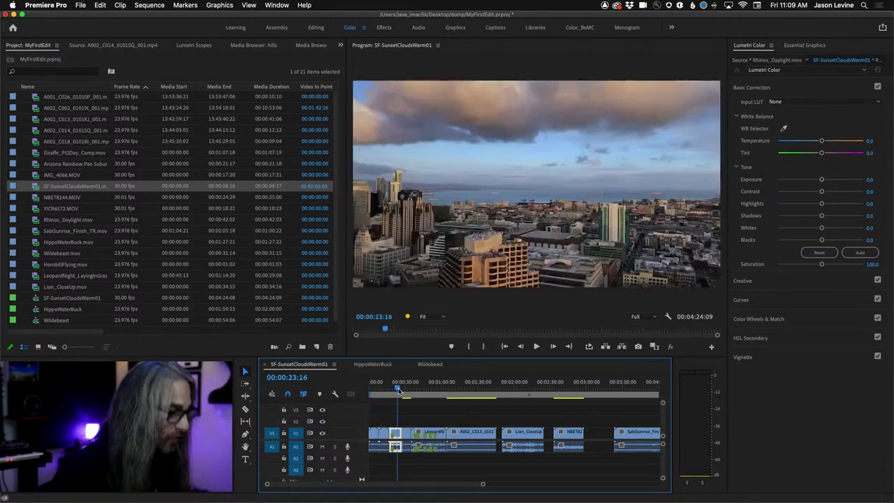
key("super+z")
left_click_drag(381, 389, 399, 390)
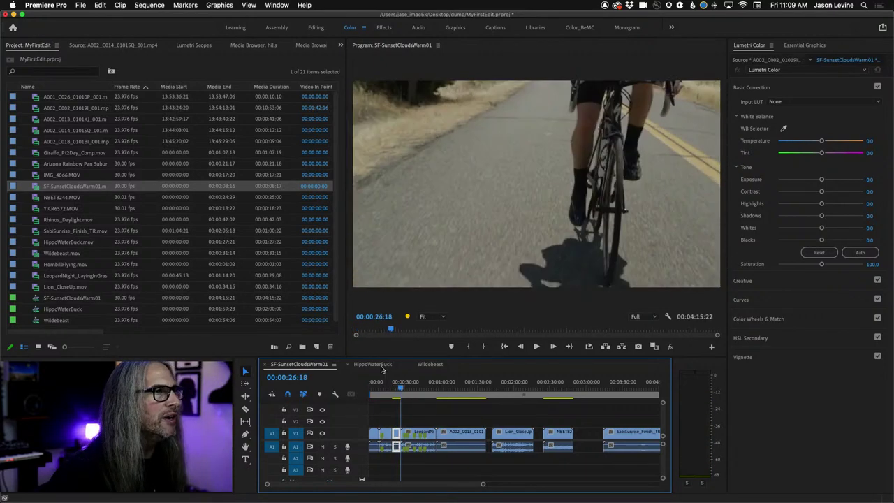
left_click(375, 364)
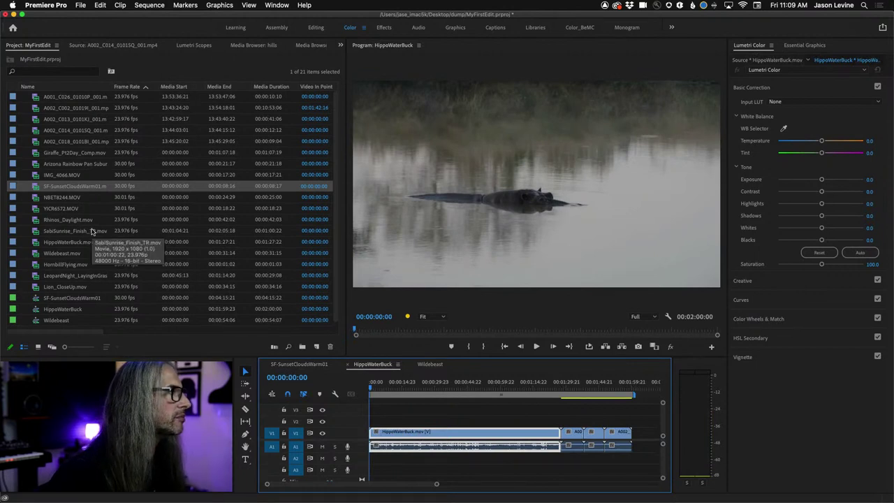
- Overlay Giraffe_Pt2Day_Comp.mov above HippoWaterBuck and play it back from about 58 seconds
left_click(59, 154)
left_click_drag(374, 390, 510, 386)
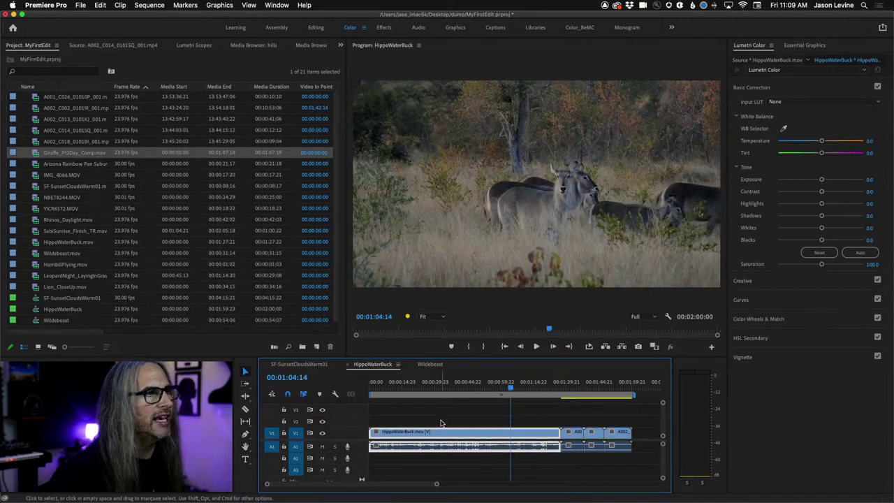
left_click_drag(31, 155, 527, 104)
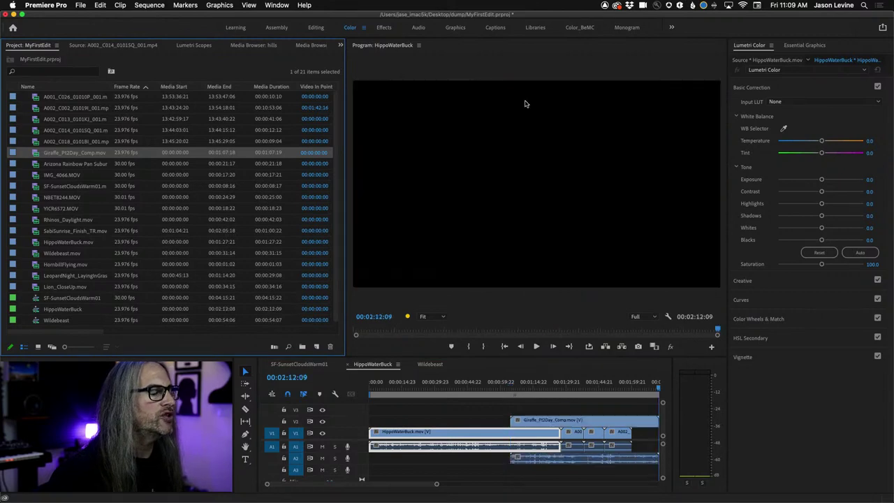
left_click(498, 390)
key("space")
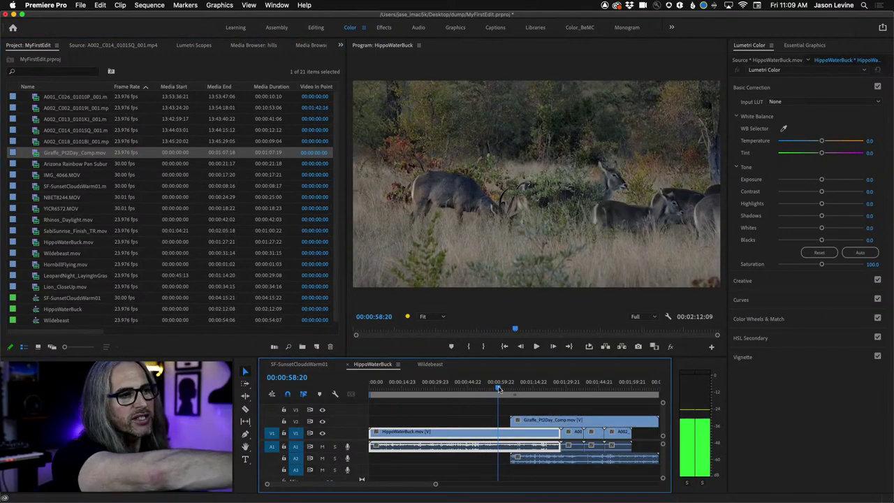
- Shorten the giraffe clip's end and play it back with the A2 audio track muted
left_click_drag(498, 390, 544, 386)
key("minus")
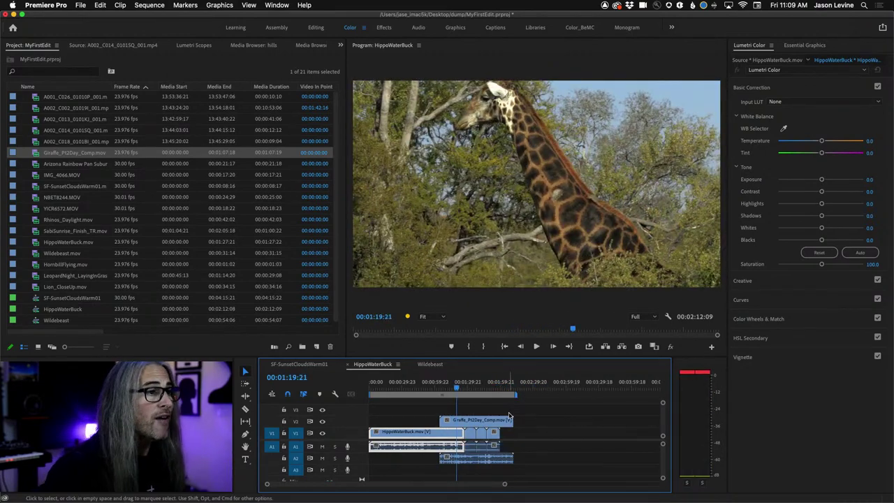
left_click_drag(510, 422, 464, 422)
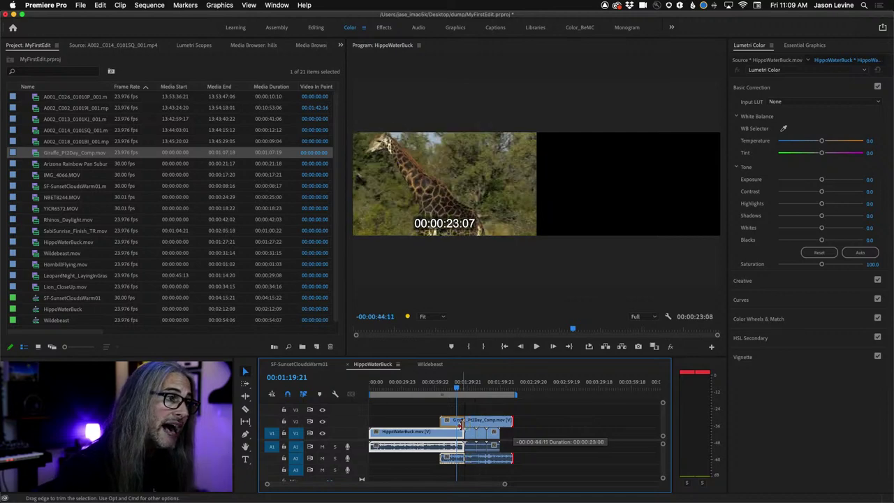
mouse_move(457, 389)
left_mouse_down()
mouse_move(471, 388)
mouse_move(451, 387)
left_mouse_up()
key("space")
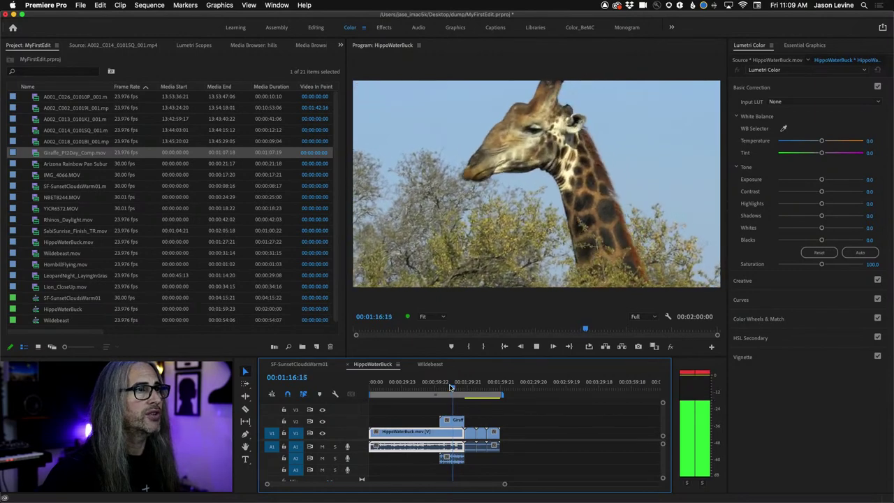
left_click(323, 458)
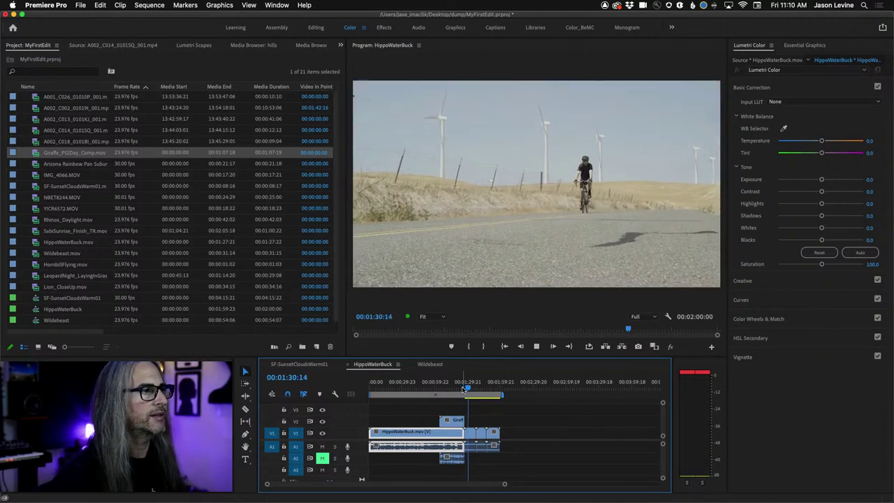
key("space")
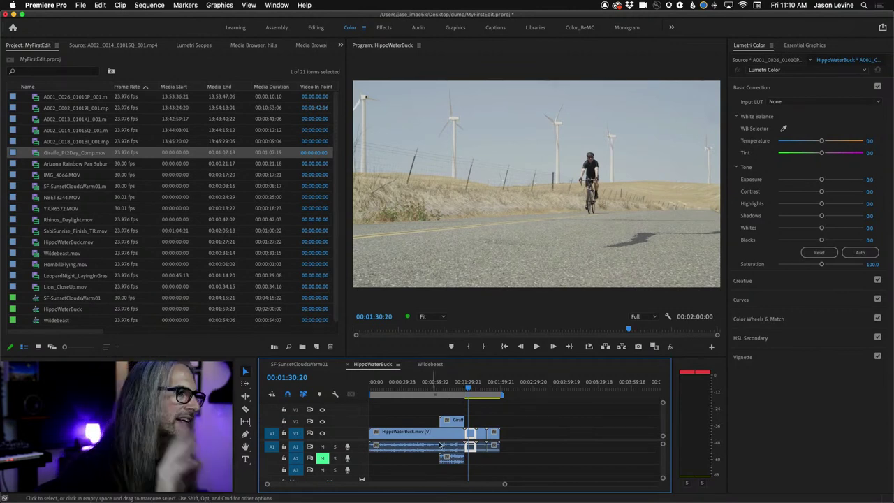
- Ripple-trim the giraffe clip to span 00:01:03:17 to 00:01:59:23 (00:00:56:07 long)
mouse_move(449, 427)
left_mouse_down()
mouse_move(489, 423)
mouse_move(445, 423)
left_mouse_up()
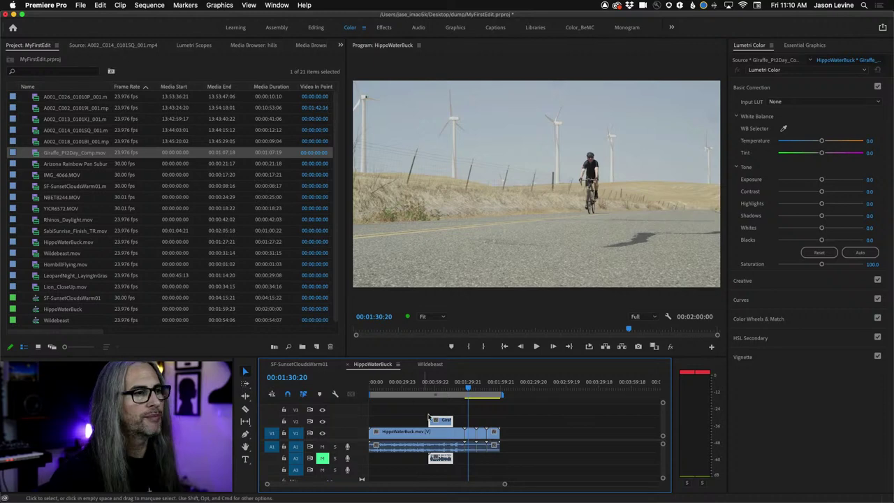
left_click_drag(452, 422, 480, 423)
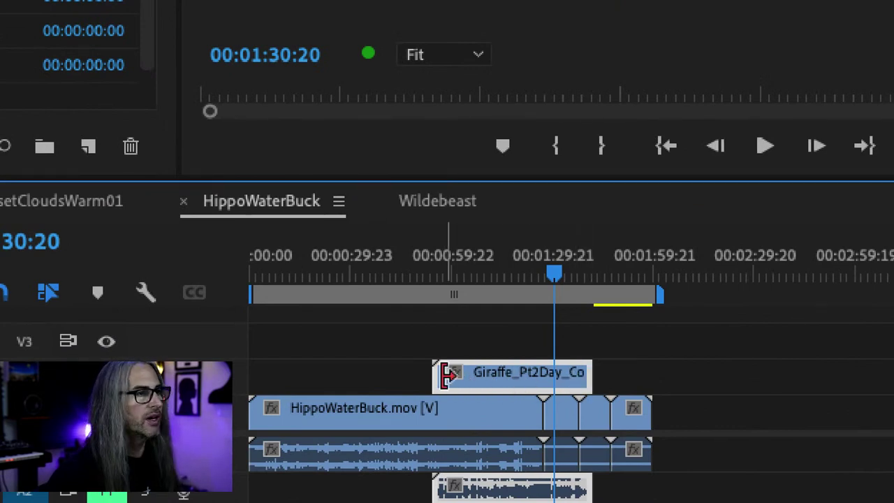
mouse_move(579, 375)
left_mouse_down()
mouse_move(664, 373)
mouse_move(523, 377)
mouse_move(591, 377)
left_mouse_up()
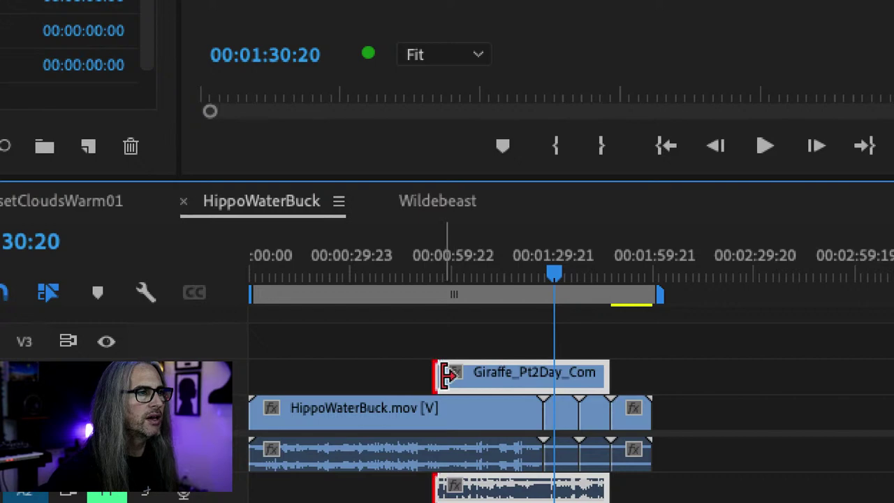
left_click_drag(437, 378, 475, 378)
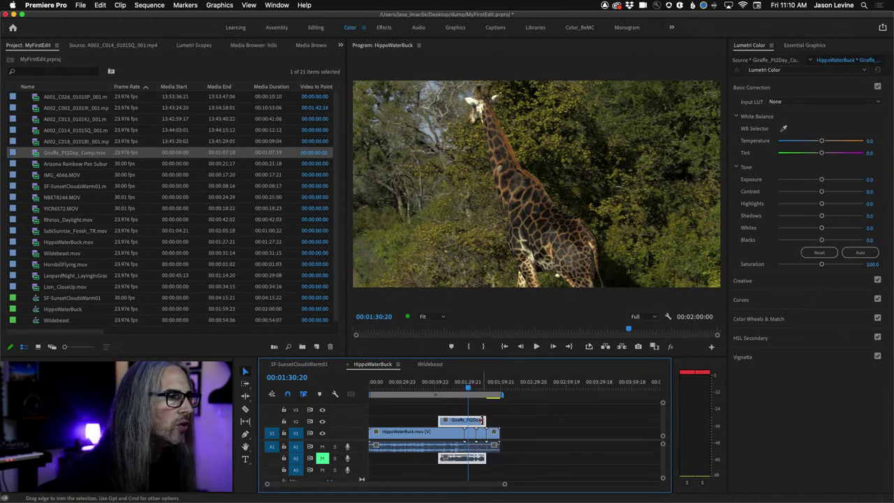
left_click_drag(483, 420, 557, 419)
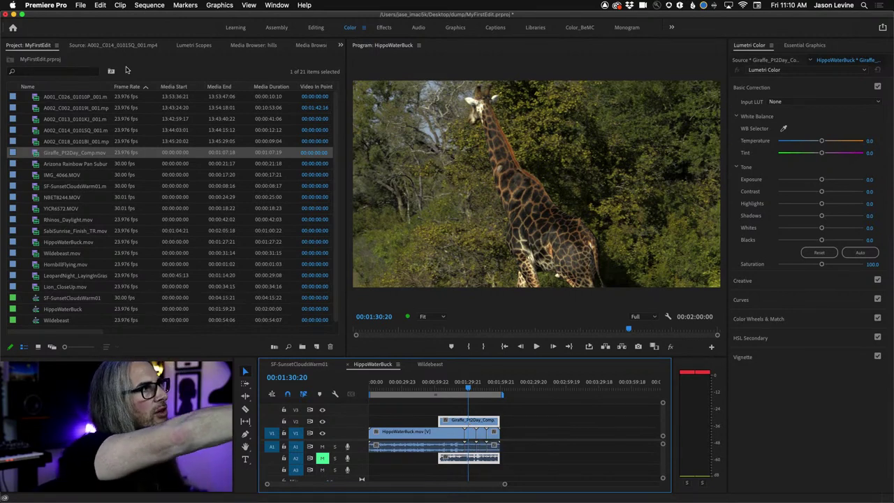
- Load the Giraffe clip in the Source Monitor and mark an out point to shorten it
double_click(463, 423)
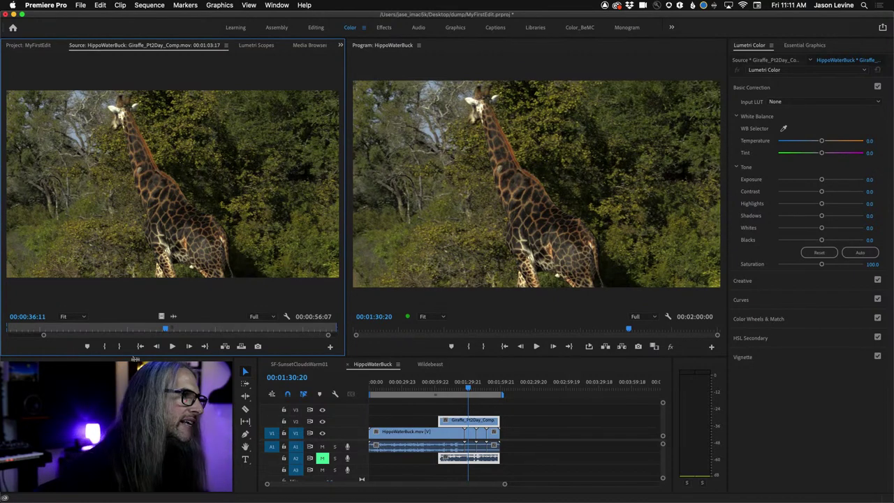
left_click_drag(166, 330, 58, 331)
key("o")
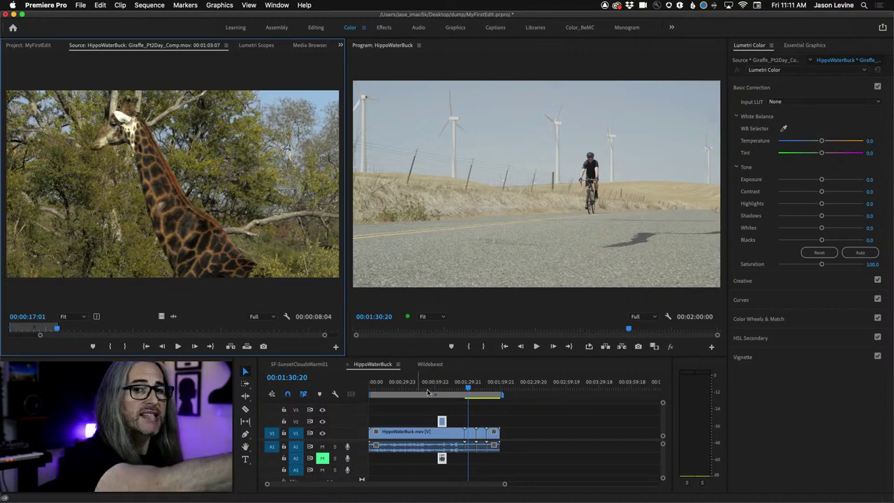
- Bring the sequence back to about 00:01:02 and play through the giraffe source footage
left_click_drag(468, 393, 442, 392)
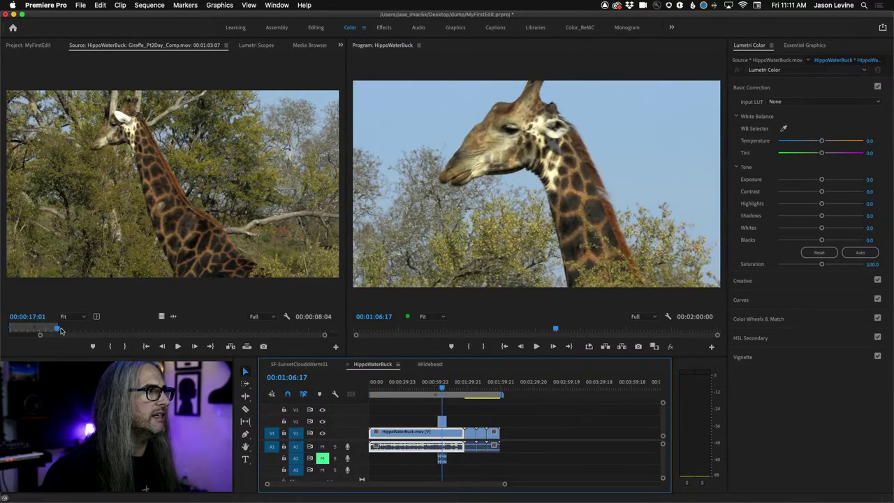
left_click(60, 331)
key("l")
key("l")
key("k")
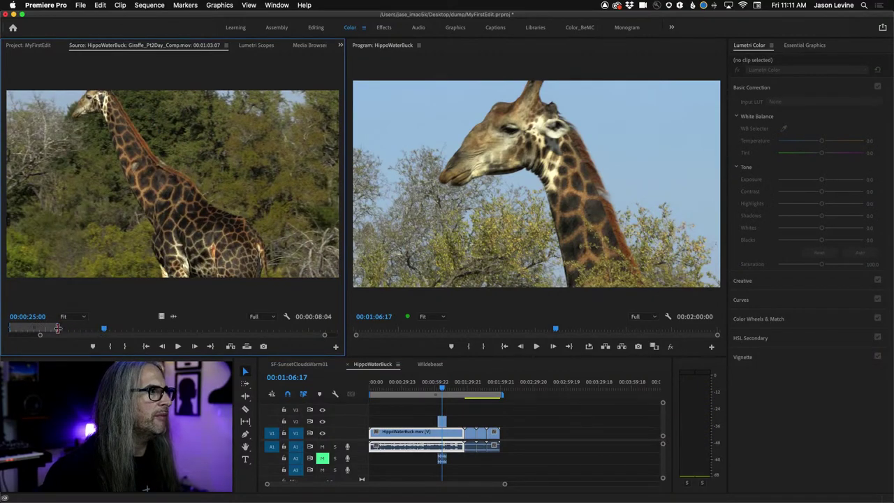
- Extend the giraffe source out point to 00:00:25:00, lengthen its clip by 00:00:05:03, and shorten HippoWaterBuck's end
left_click_drag(58, 329, 117, 329)
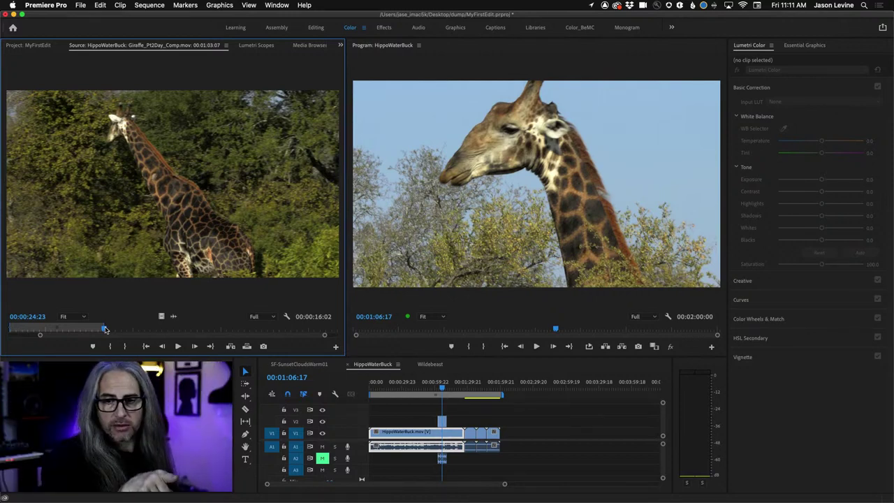
key("Right")
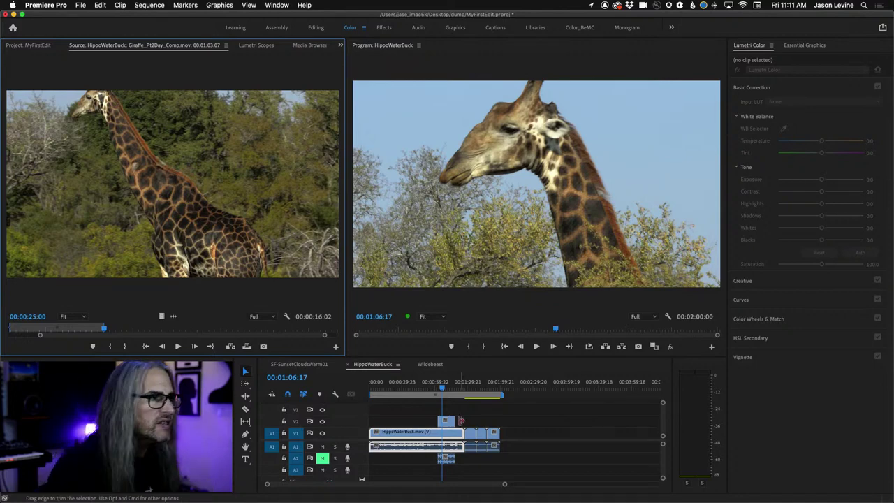
mouse_move(450, 422)
left_mouse_down()
mouse_move(471, 422)
mouse_move(454, 421)
left_mouse_up()
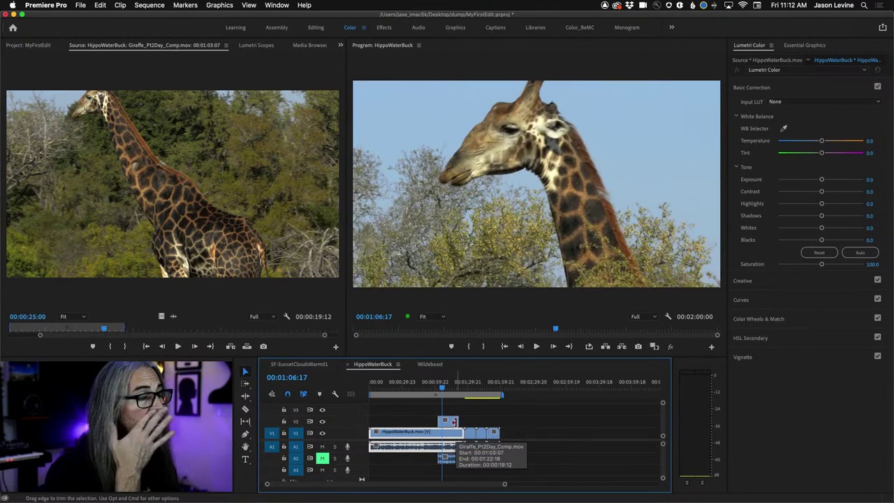
left_click_drag(459, 434, 435, 433)
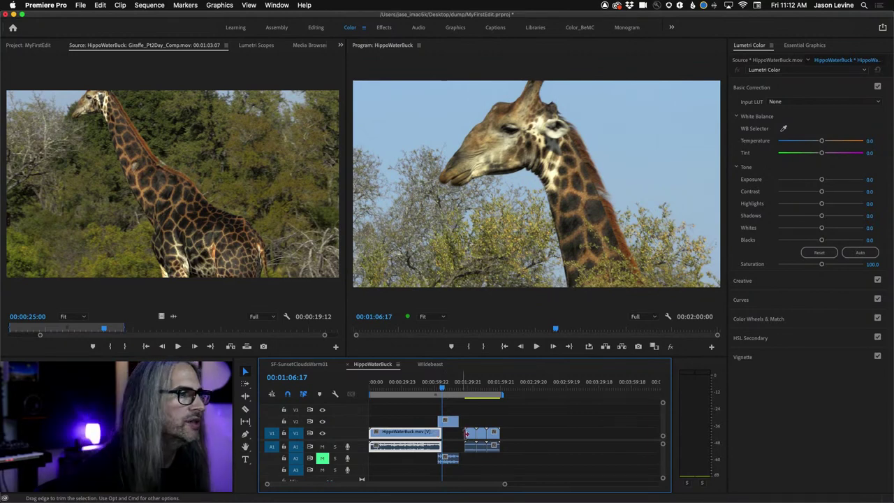
left_click_drag(455, 422, 461, 422)
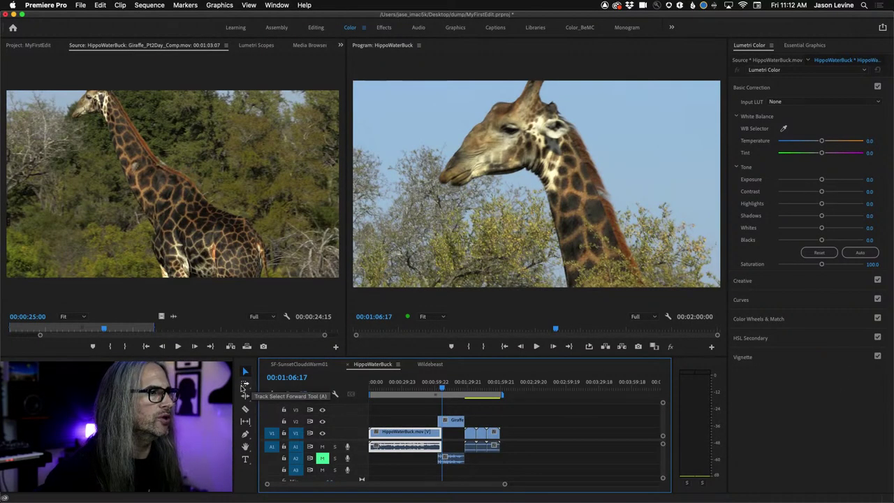
- Track-select the Giraffe clip and all later clips and push them further right
left_click(244, 386)
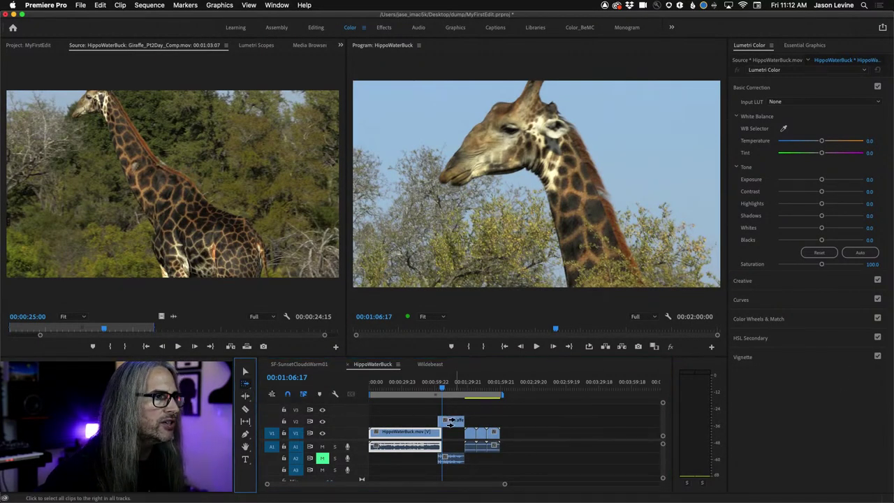
left_click(451, 423)
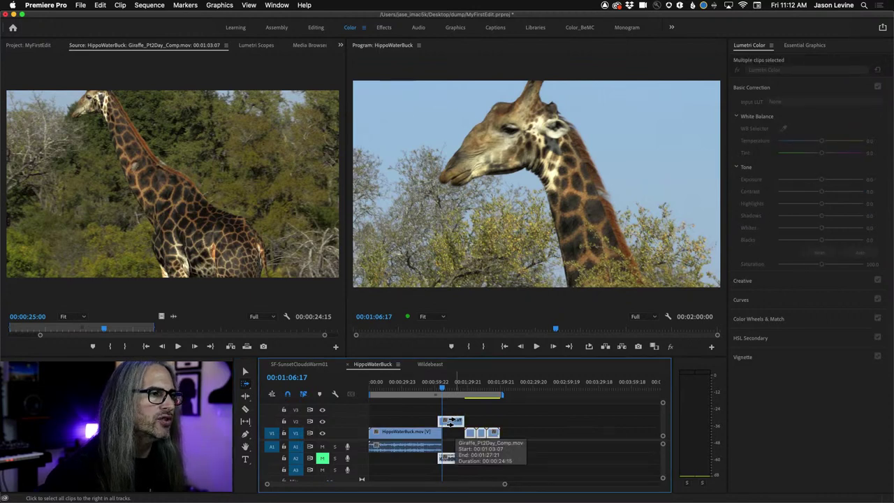
mouse_move(447, 423)
left_mouse_down()
mouse_move(559, 420)
mouse_move(454, 421)
mouse_move(540, 412)
mouse_move(447, 420)
left_mouse_up()
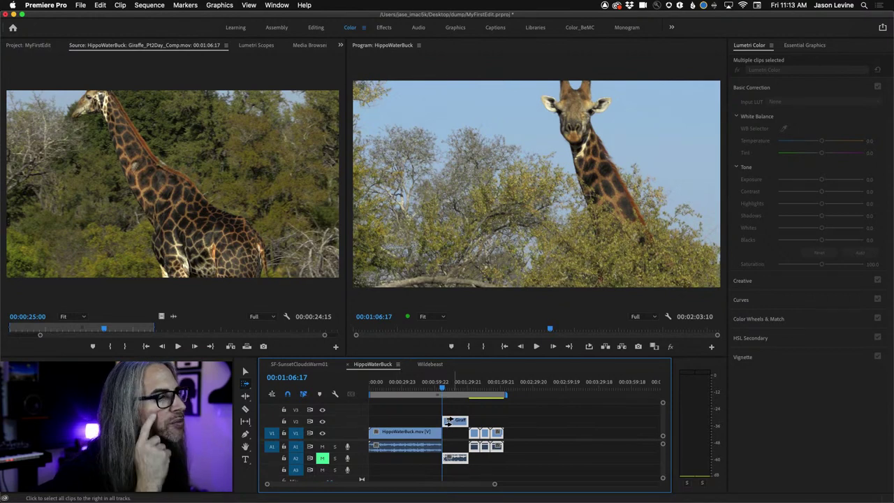
left_click_drag(448, 422, 581, 421)
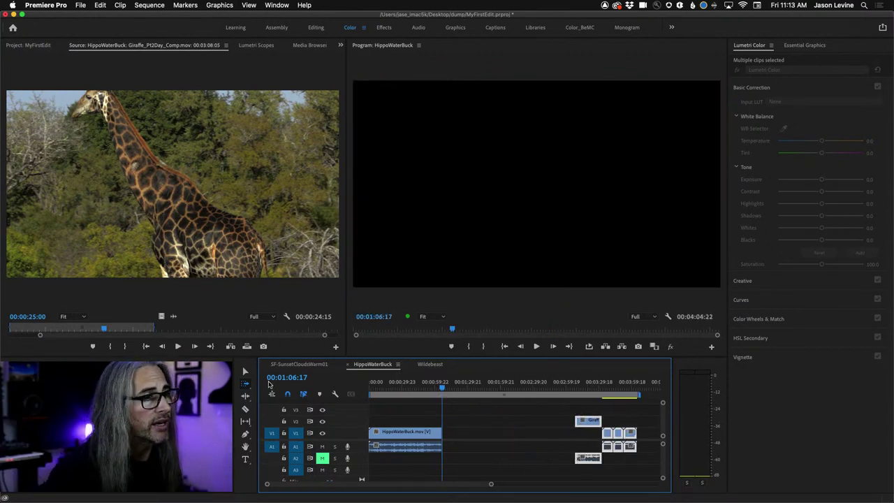
- Reselect the clips with the Selection tool, move them back toward the playhead, and show the Wildebeest sequence
left_click(245, 371)
left_click(536, 444)
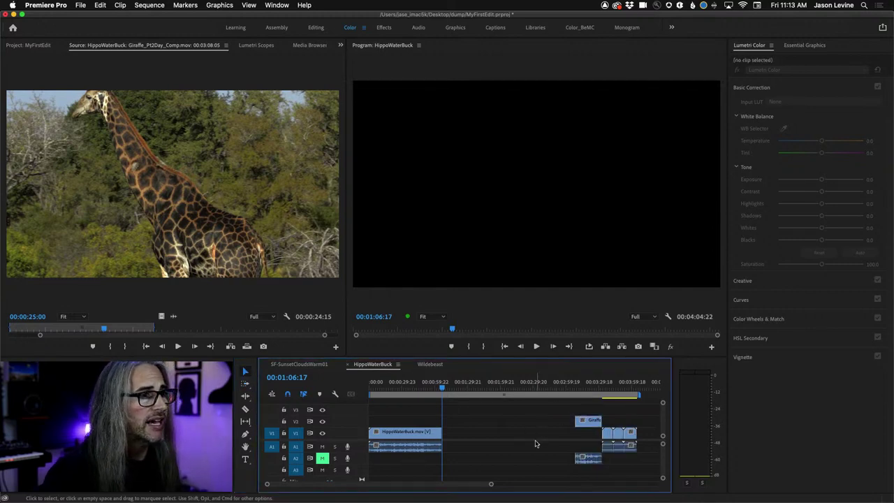
left_click_drag(565, 414, 666, 498)
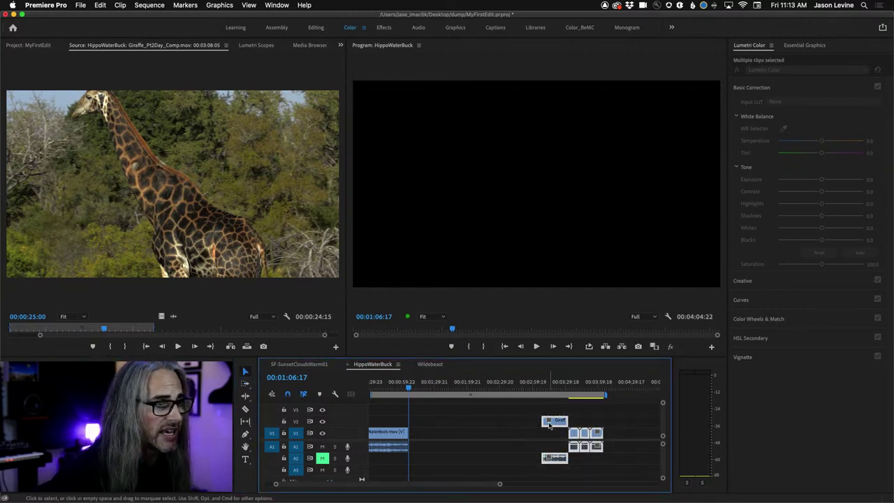
left_click_drag(549, 425, 448, 427)
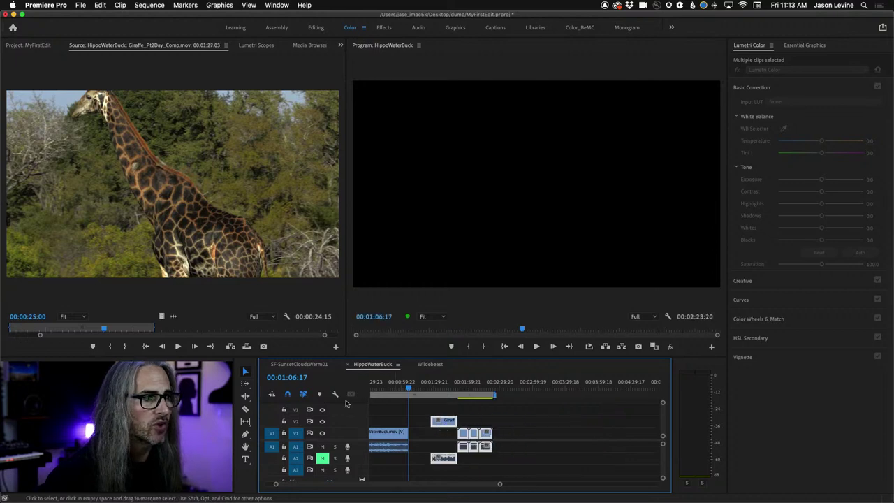
left_click(294, 367)
left_click(431, 365)
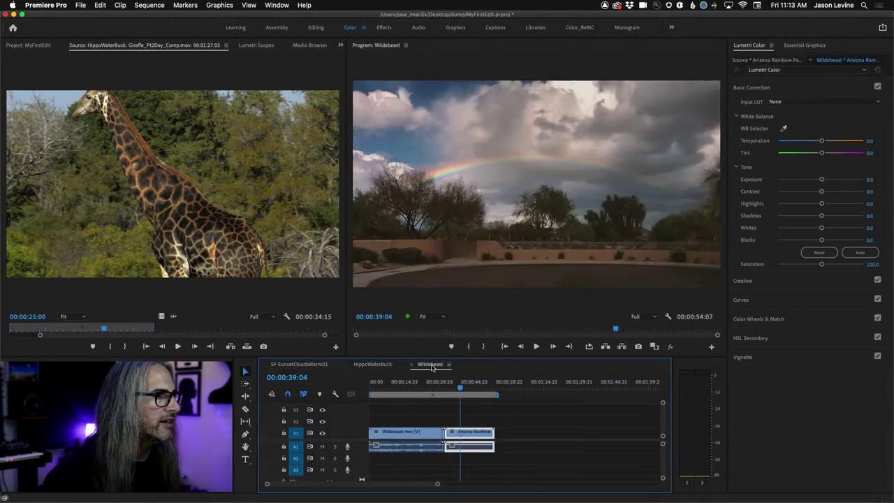
- Back in HippoWaterBuck, shift the Giraffe and later clips about 19 seconds, then undo it
left_click(301, 364)
left_click(372, 365)
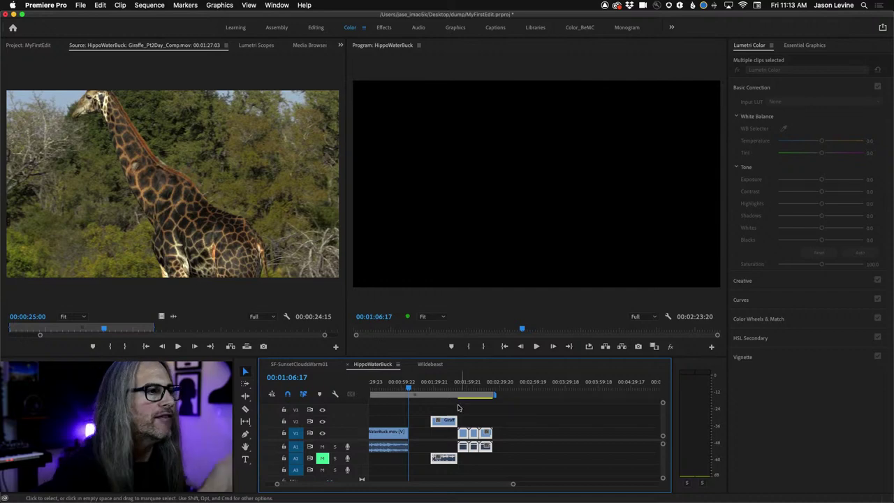
left_click(243, 385)
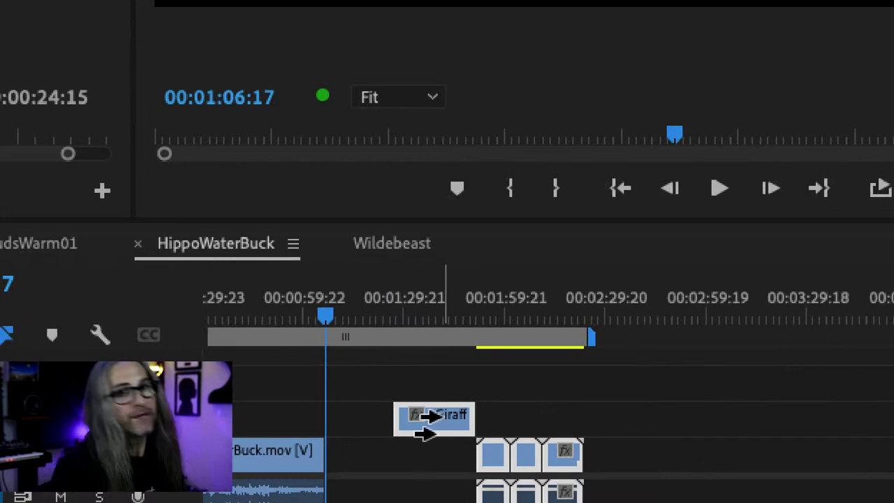
left_click_drag(433, 428, 469, 423)
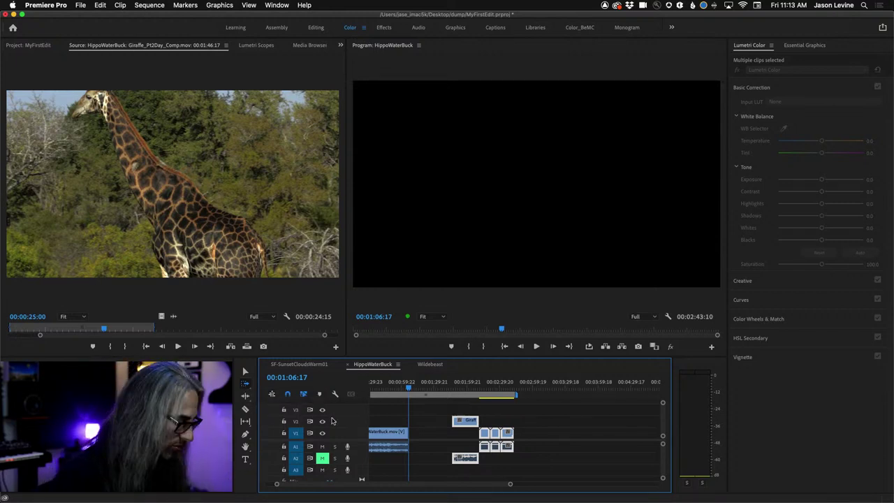
key("super+z")
key("super+z")
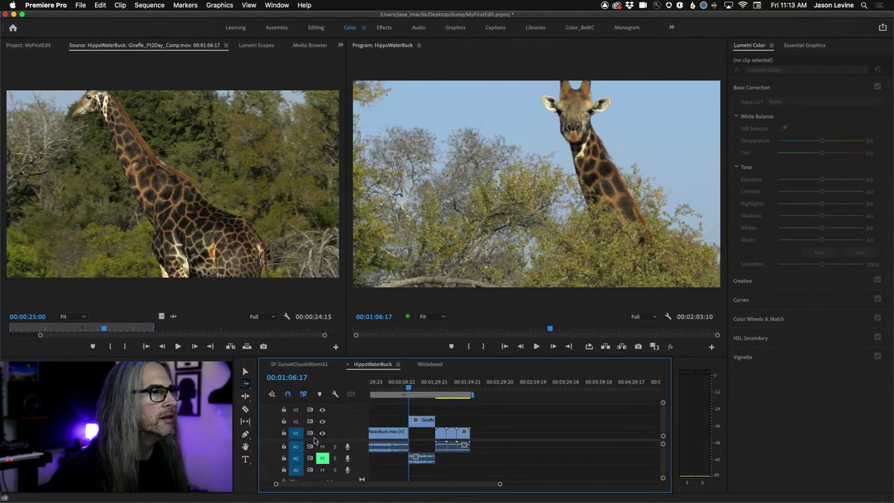
scroll(428, 428, "left", 2)
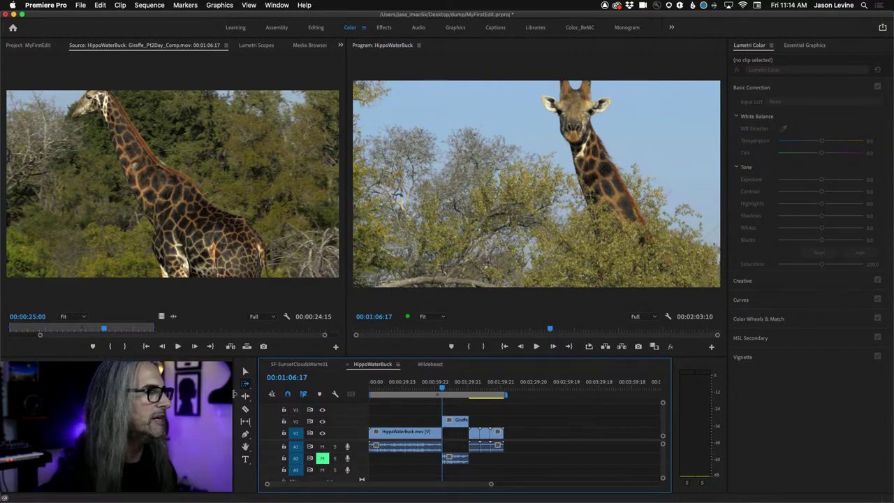
- Pick the Ripple Edit tool (B), then go back to the Selection tool (V)
left_click(244, 397)
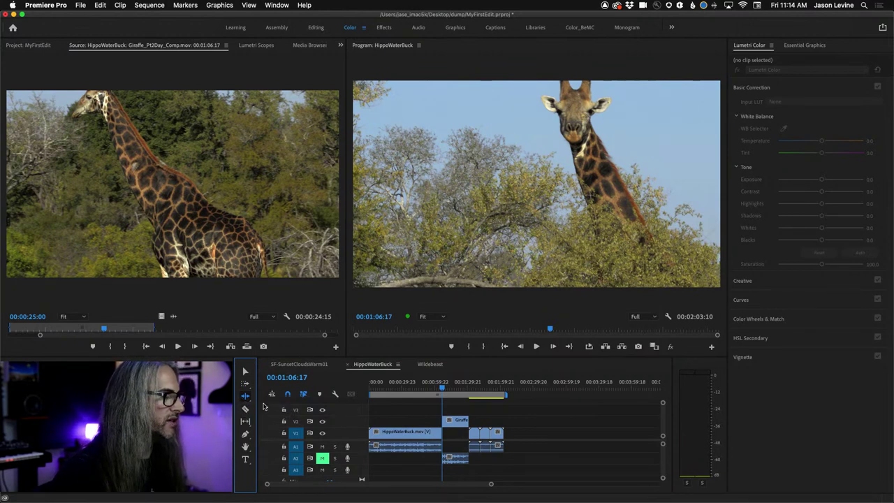
left_click(244, 373)
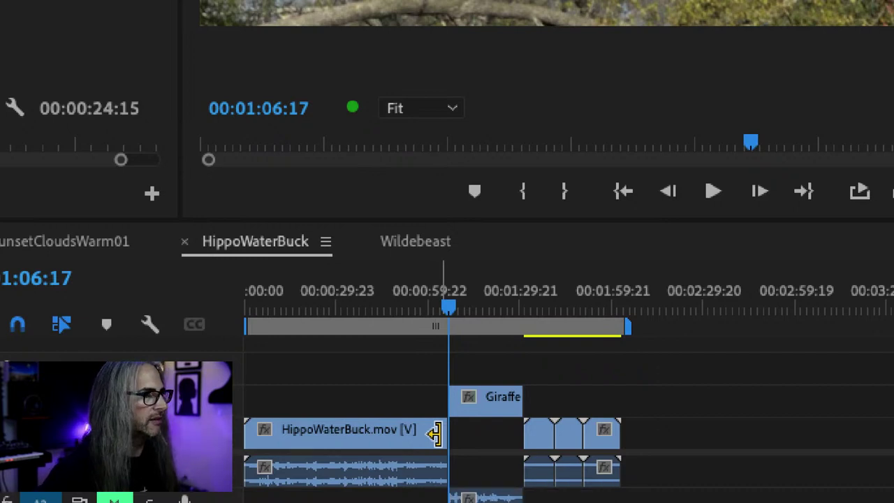
left_click(0, 332)
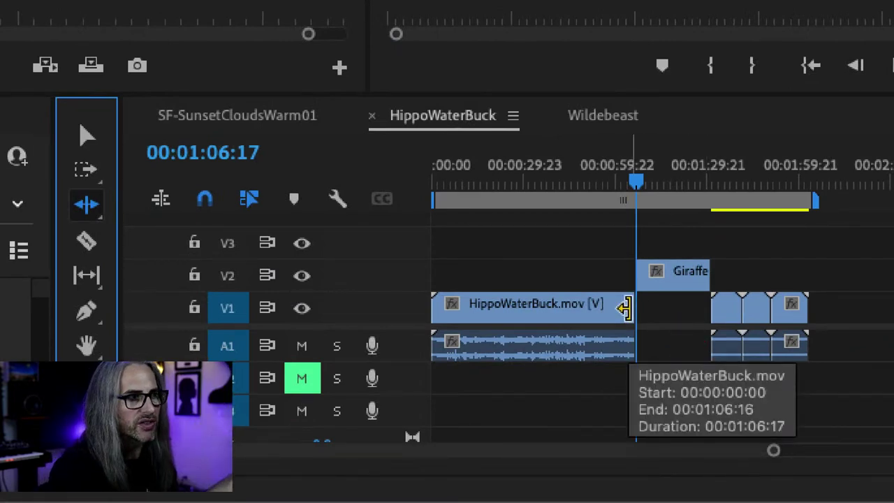
left_click_drag(624, 307, 468, 306)
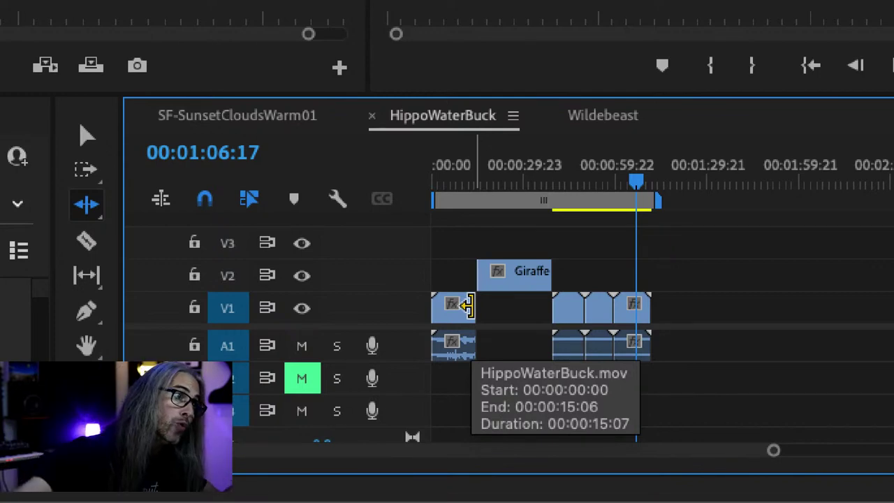
key("ctrl+z")
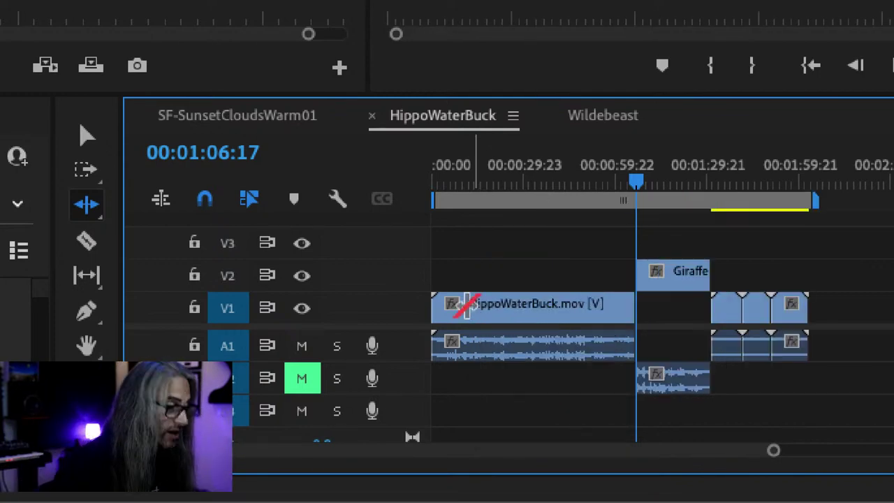
key("v")
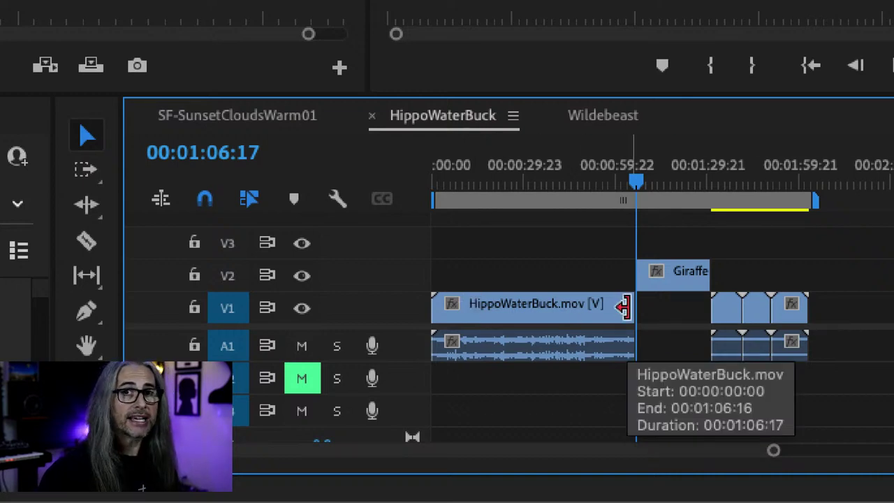
left_click_drag(622, 307, 470, 306)
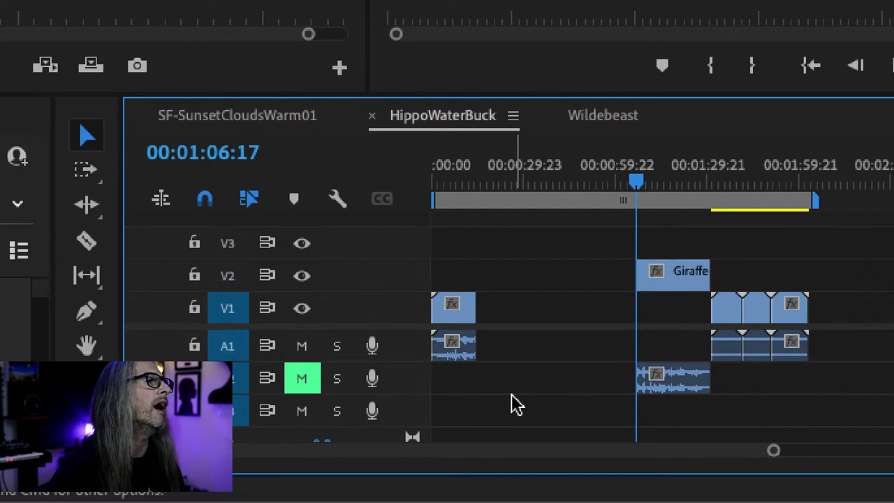
- Restore HippoWaterBuck, then ripple-trim its end to 00:00:36:07
key("super+z")
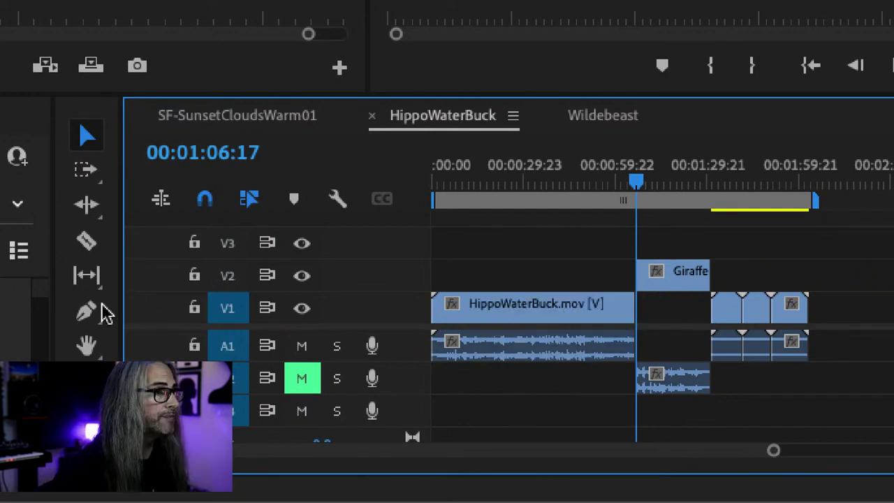
left_click(87, 203)
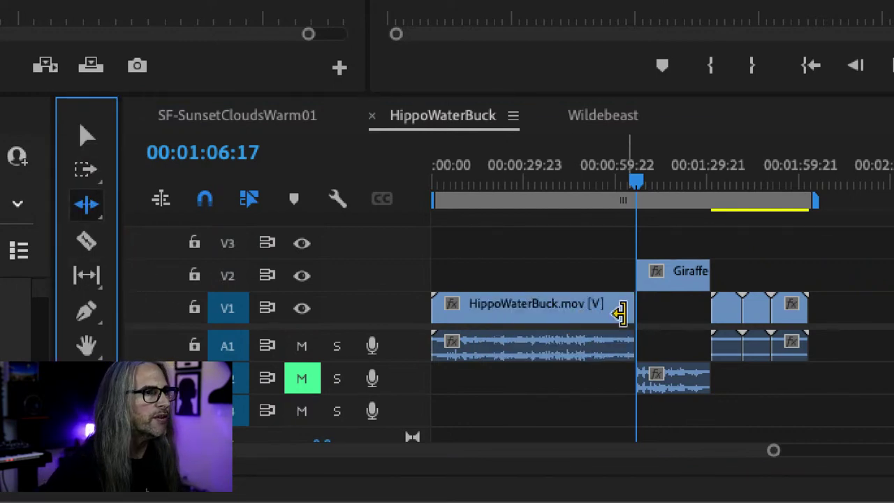
left_click_drag(627, 310, 532, 307)
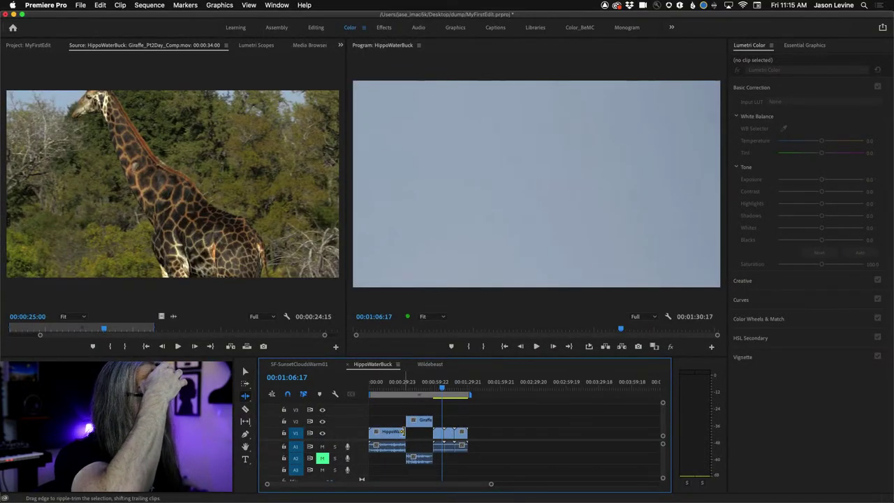
left_click(245, 371)
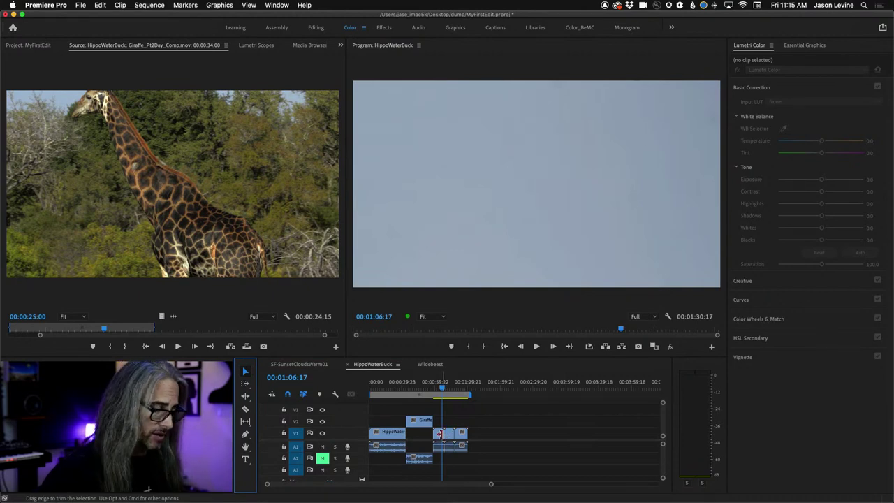
- Trim the A001 end and A002 start, close the gap, and open their cut in trim view
key("equal")
key("equal")
key("equal")
key("equal")
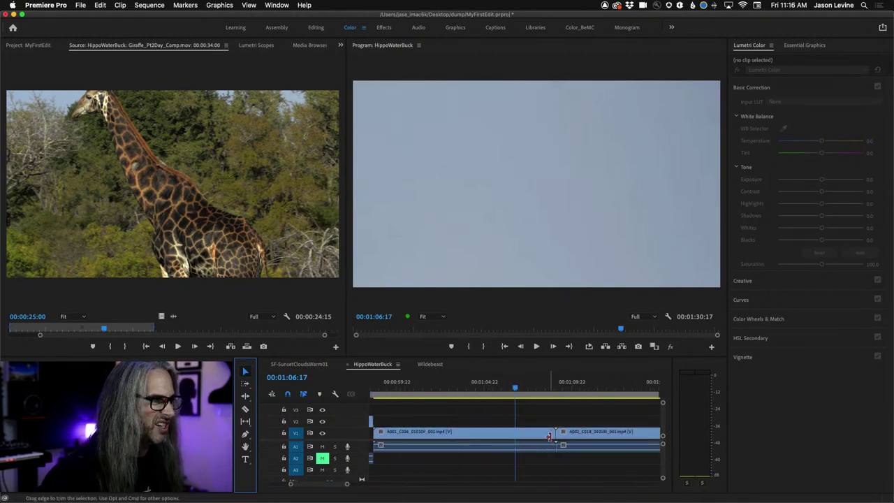
left_click_drag(553, 435, 475, 434)
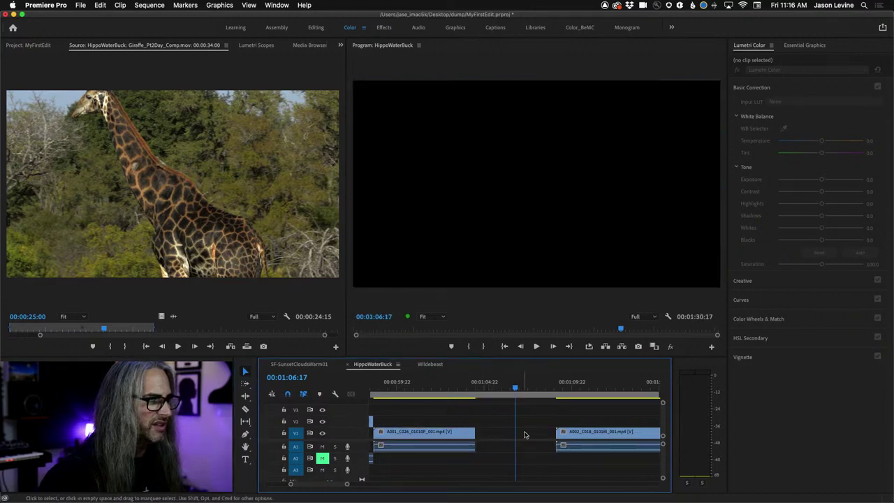
left_click_drag(557, 433, 531, 437)
key("minus")
key("minus")
left_click_drag(616, 435, 552, 437)
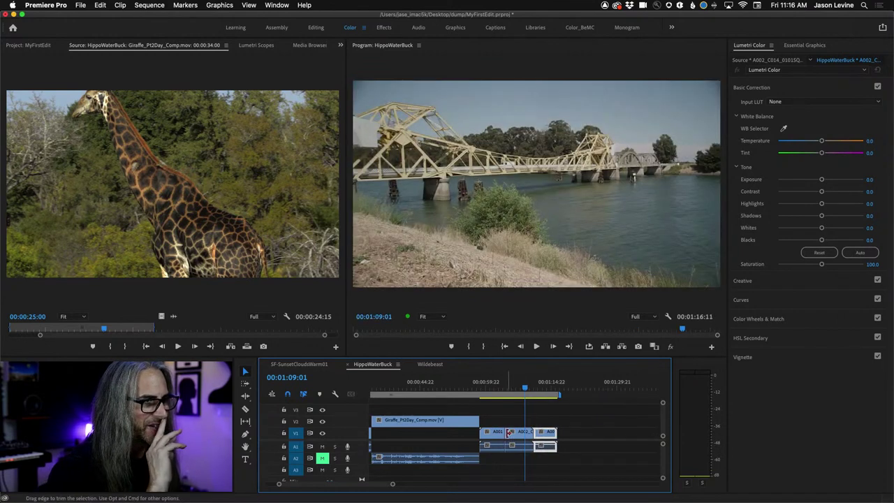
left_click(506, 437)
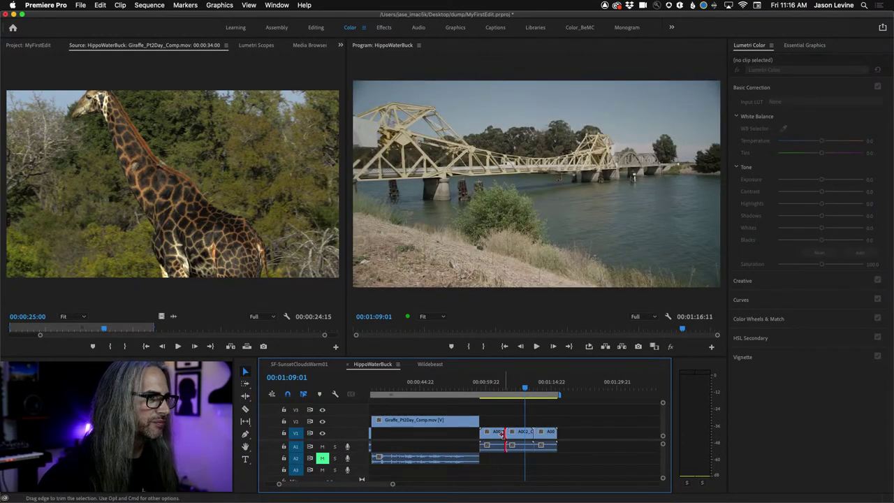
double_click(507, 434)
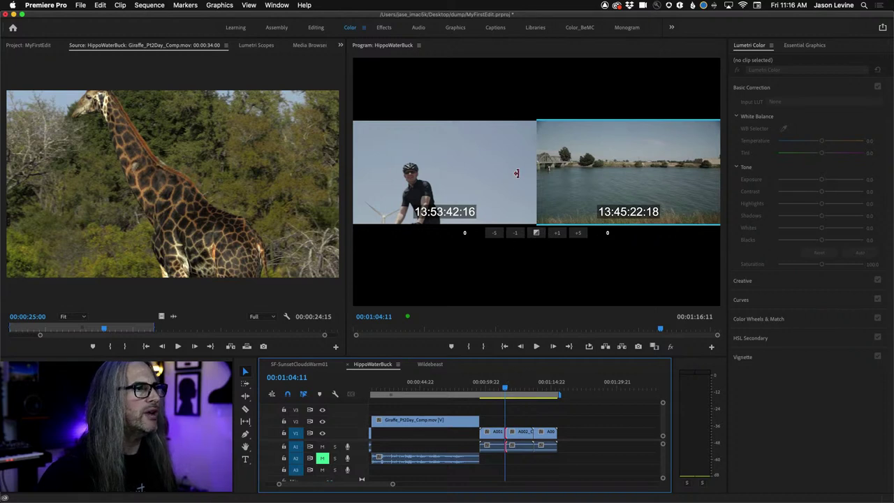
- Roll the cyclist-to-lakeside cut 15 frames earlier and play across it
left_click_drag(536, 178, 566, 165)
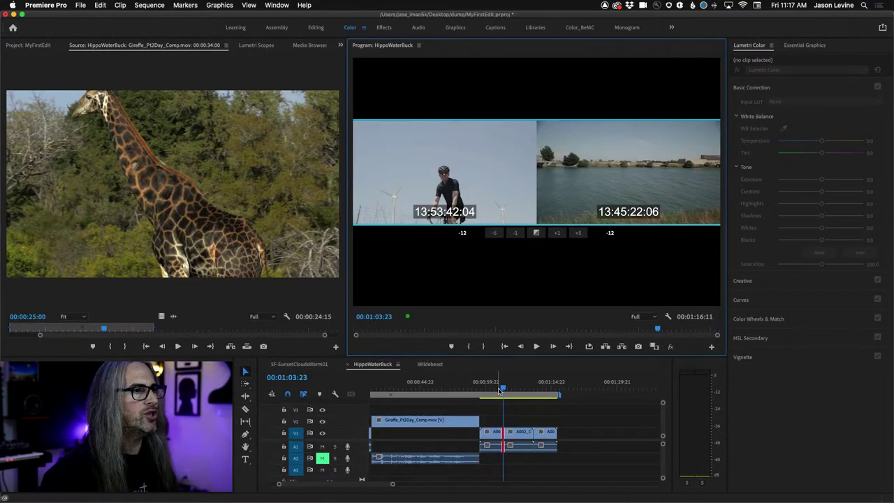
left_click(499, 389)
key("space")
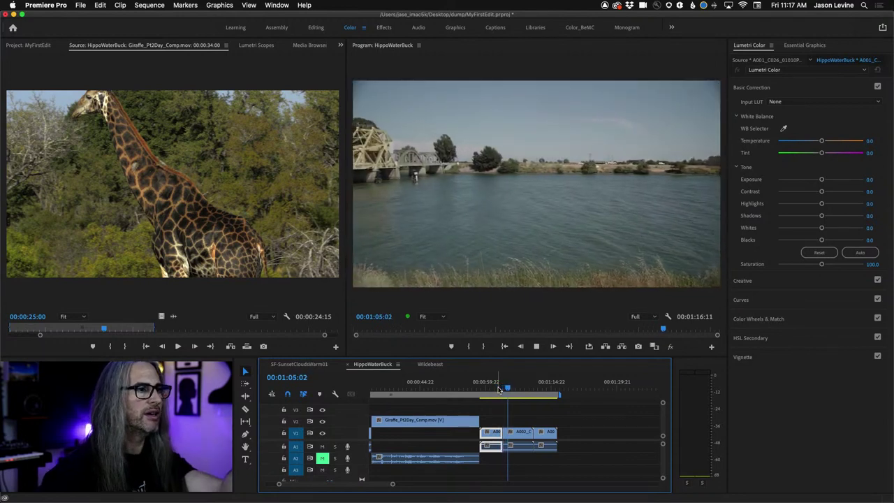
key("space")
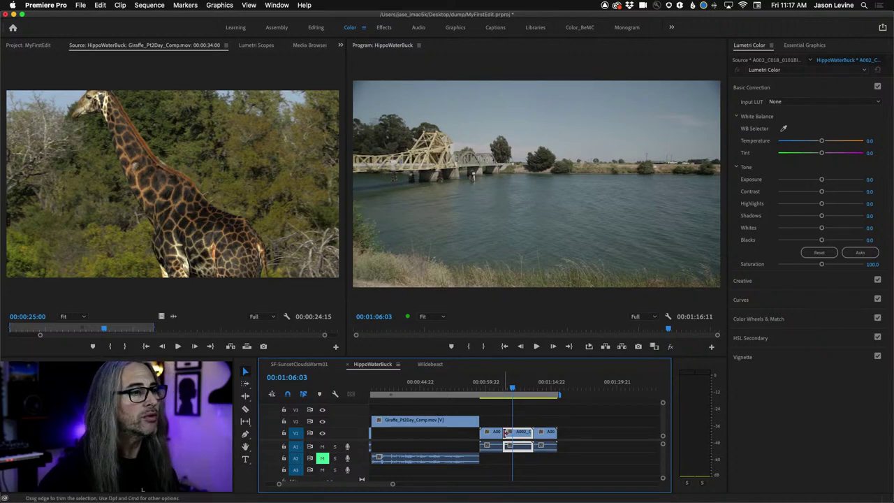
- Roll the cut another 9 frames earlier, apply the default transition, and review it
double_click(503, 432)
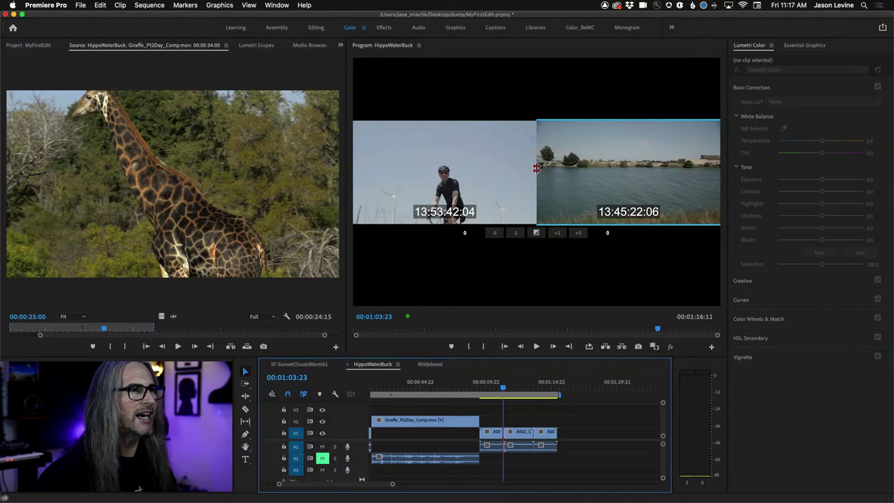
left_click_drag(536, 169, 536, 202)
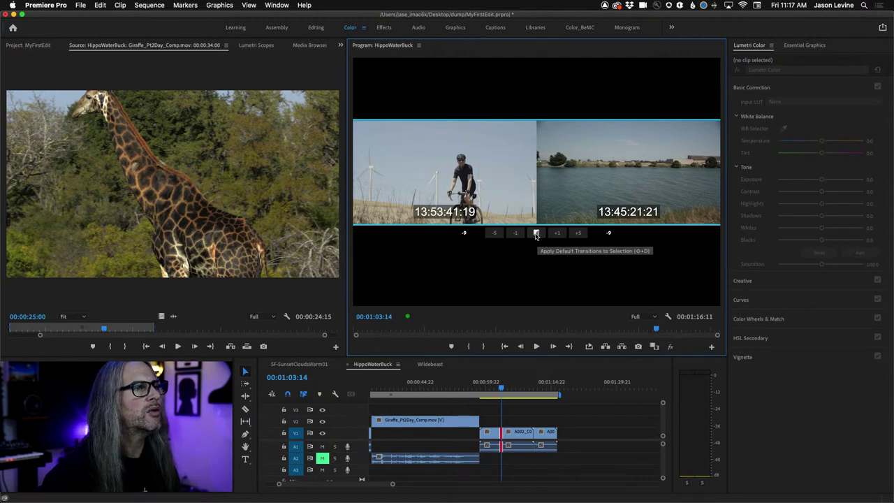
left_click(537, 234)
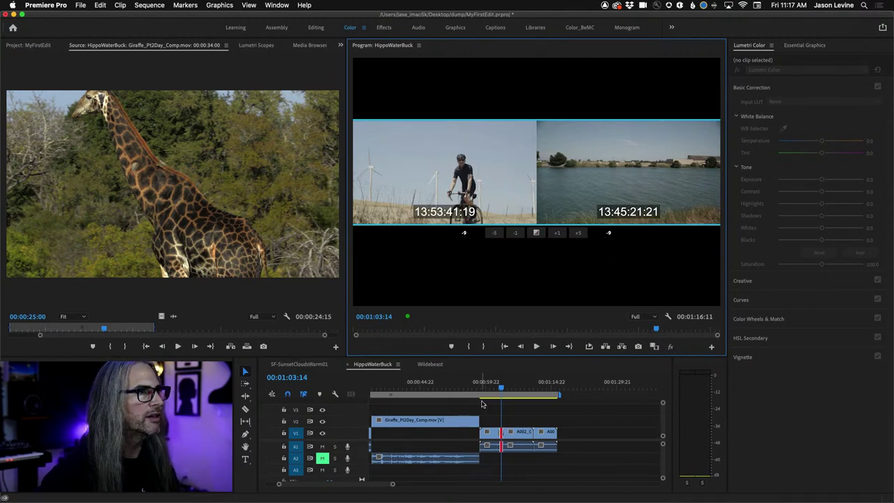
left_click(497, 388)
key("space")
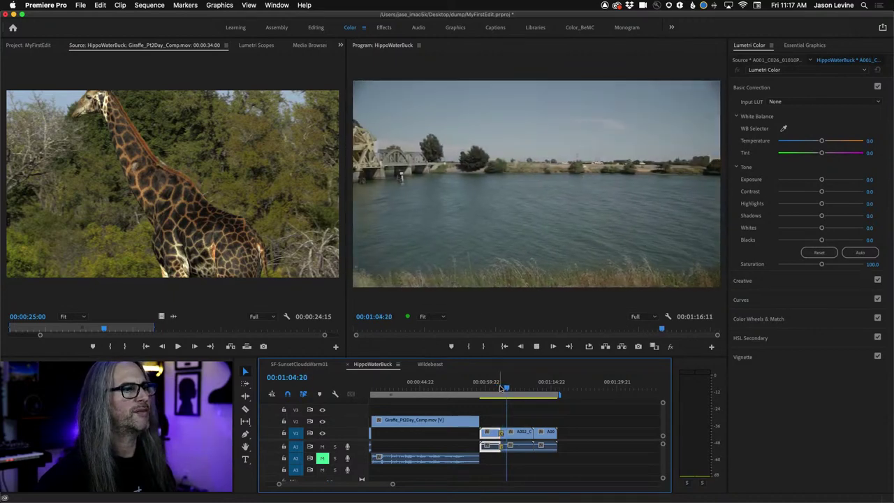
left_click(500, 429)
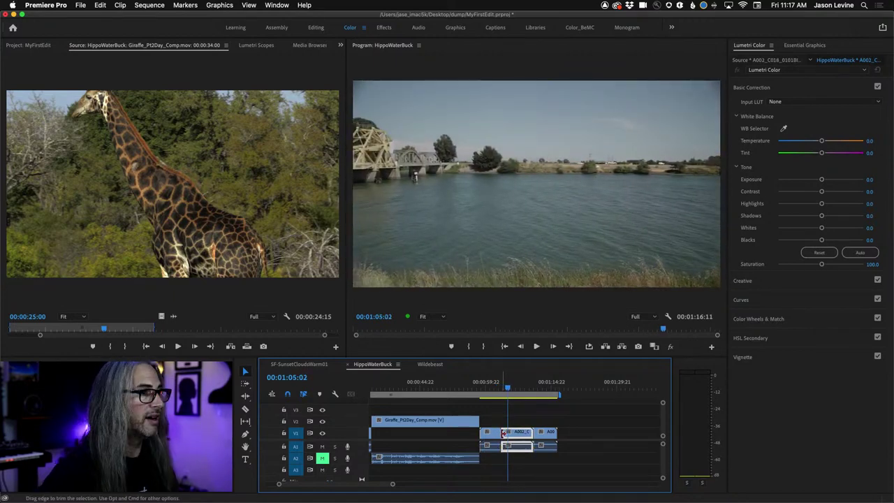
- Fine-tune the cut with the -1, +1 and +5 trim buttons and preview the result
left_click(502, 433)
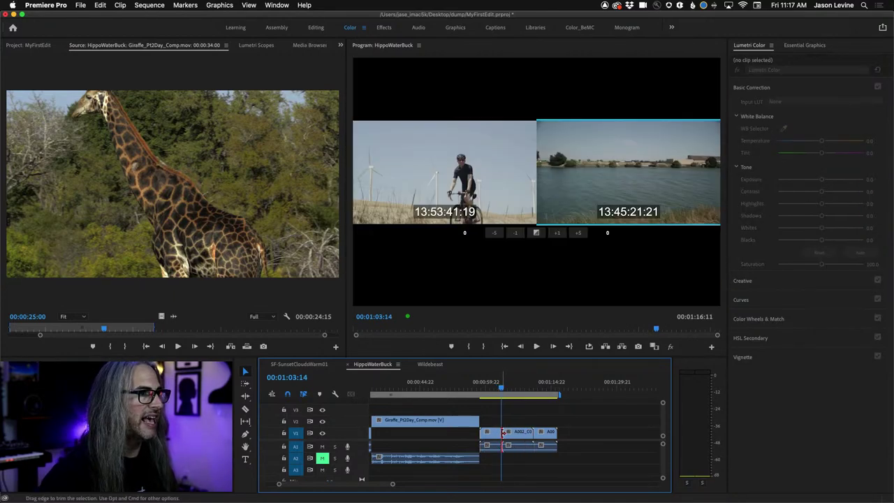
left_click(518, 235)
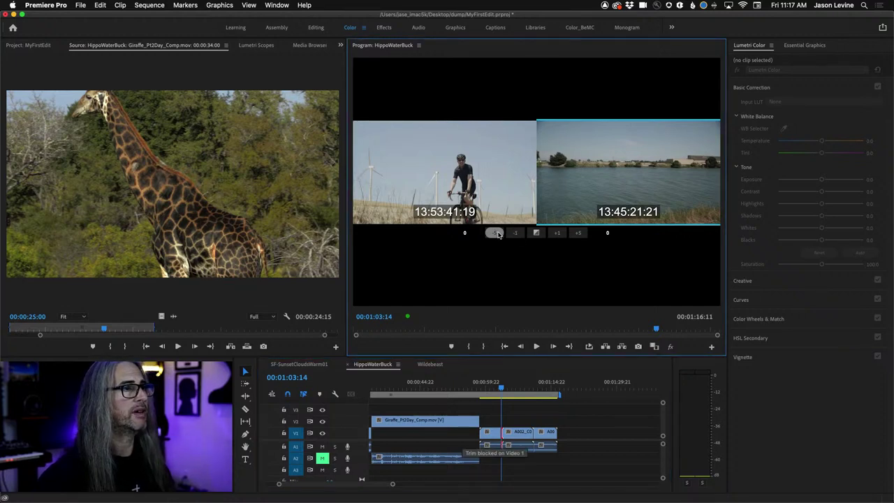
left_click(558, 233)
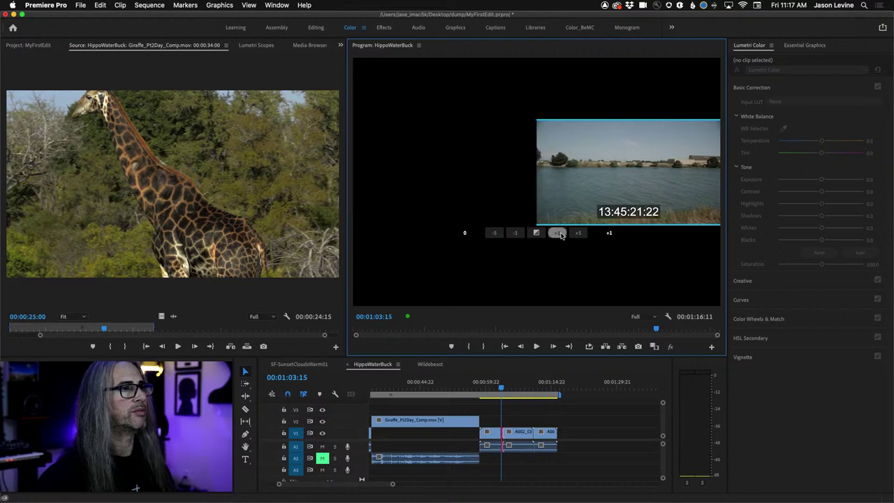
double_click(578, 234)
left_click(514, 233)
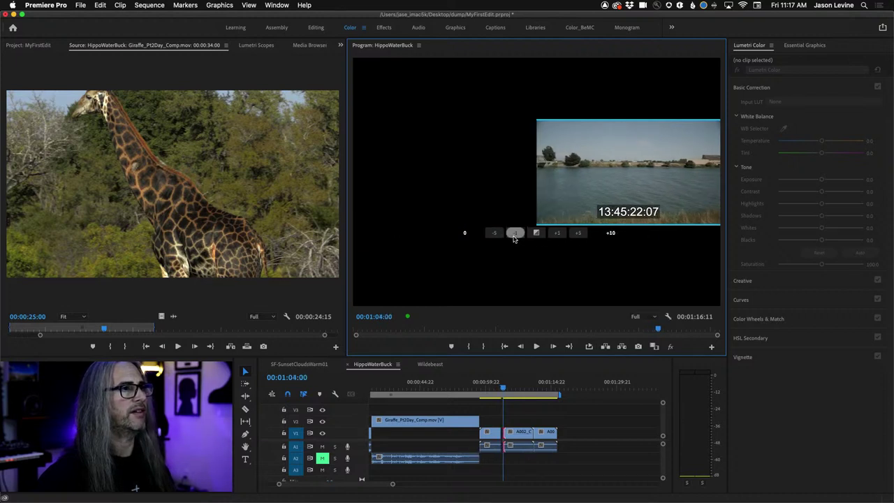
left_click(514, 233)
triple_click(515, 234)
left_click(514, 233)
left_click(494, 233)
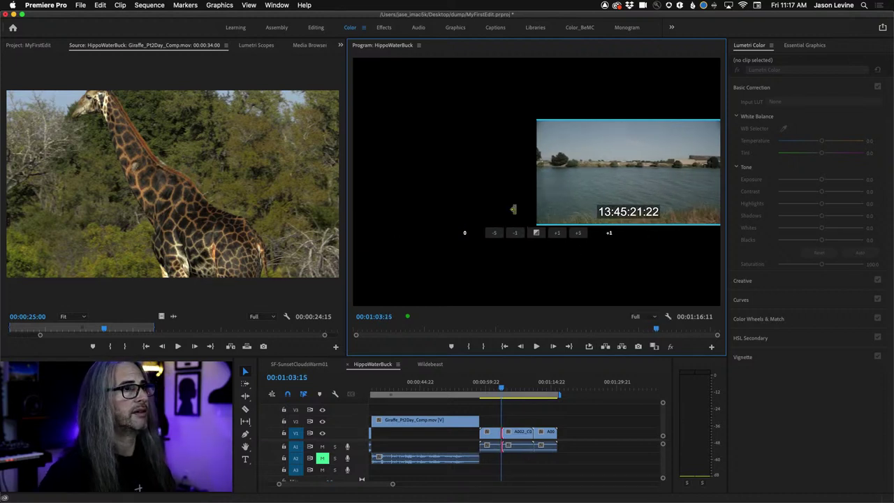
key("space")
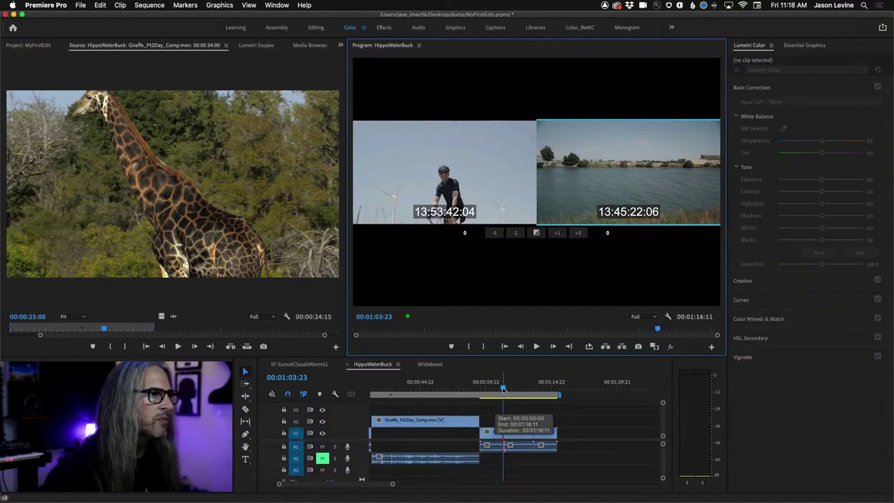
- Shorten the end of the Giraffe clip and set the playhead to 00:00:37:07
left_click(471, 420)
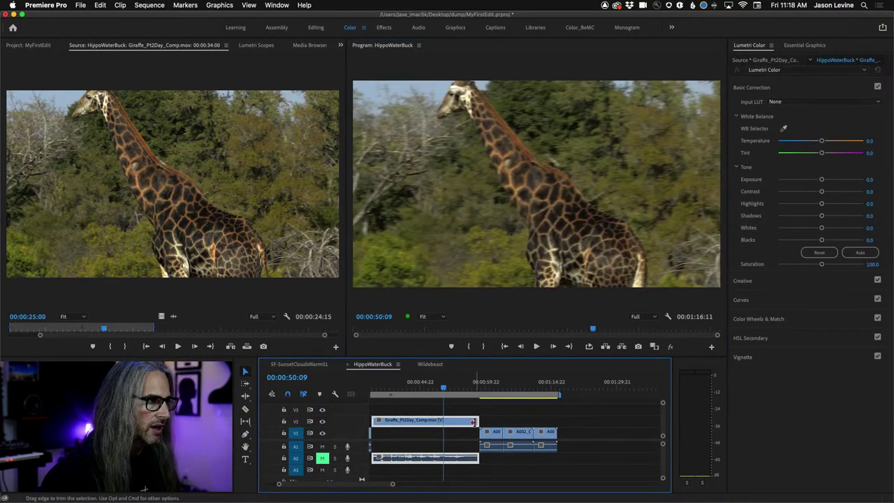
left_click_drag(474, 422, 400, 422)
left_click(393, 389)
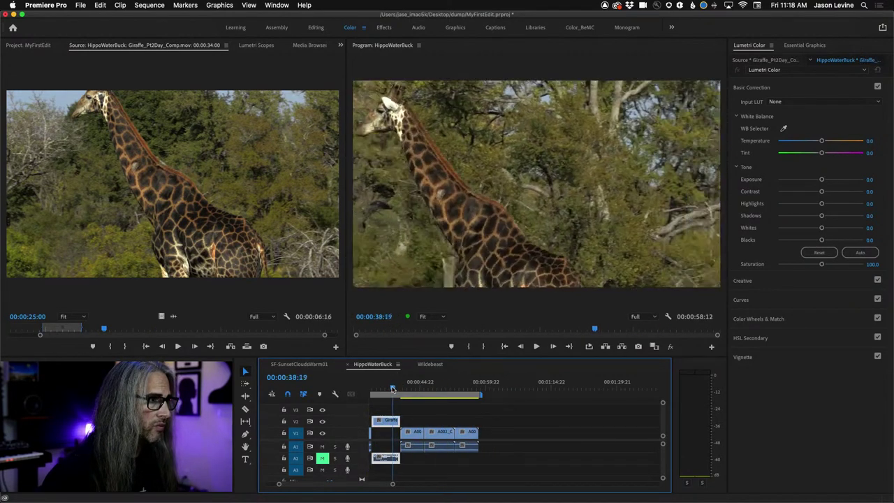
left_click_drag(393, 389, 386, 388)
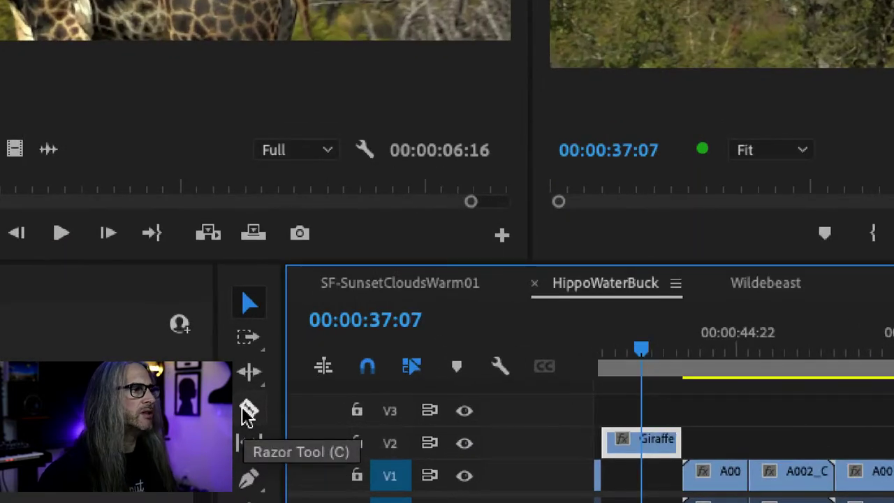
- Split the middle V1 clip twice, move the short piece onto V3, and shorten the middle clip
left_click(248, 412)
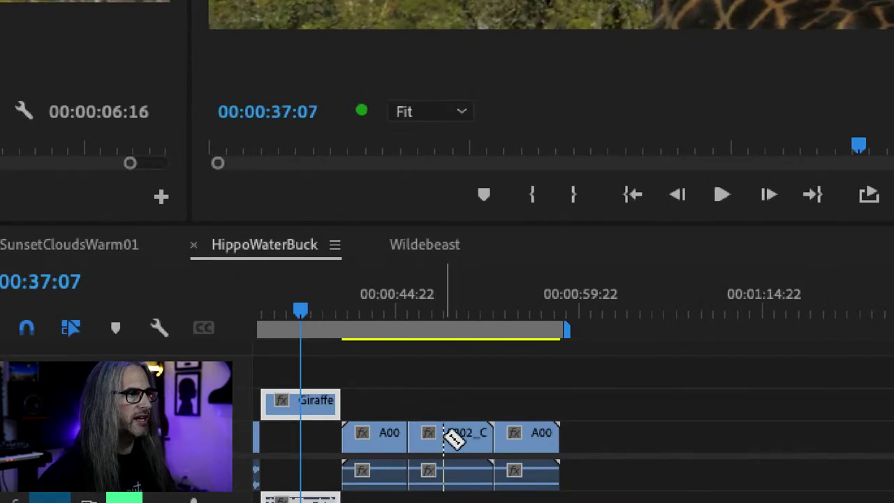
left_click(437, 432)
left_click(473, 433)
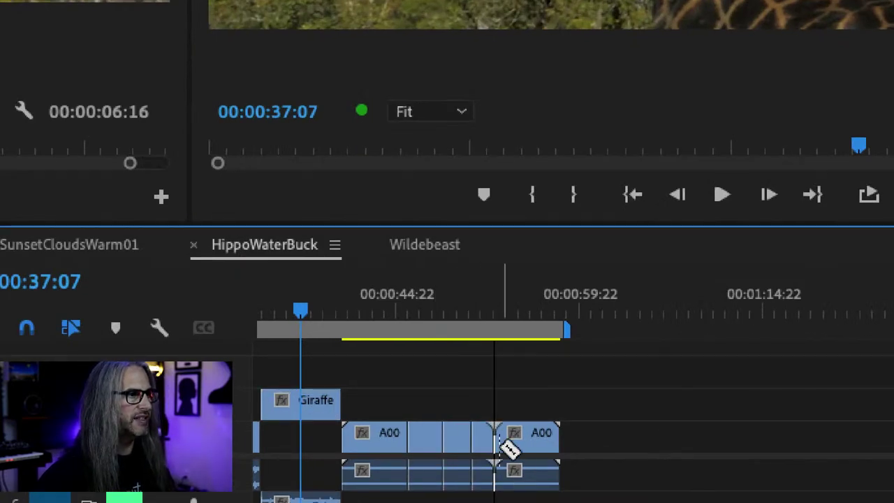
key("v")
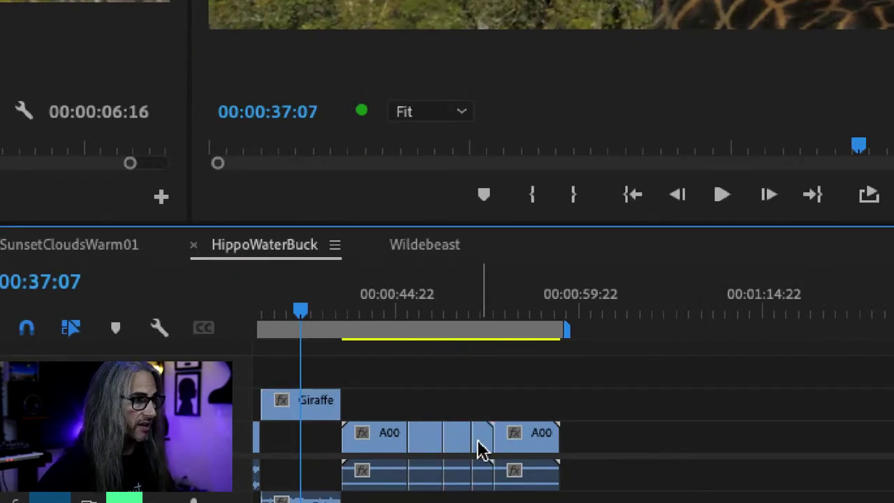
left_click(481, 448)
left_click_drag(481, 447, 689, 370)
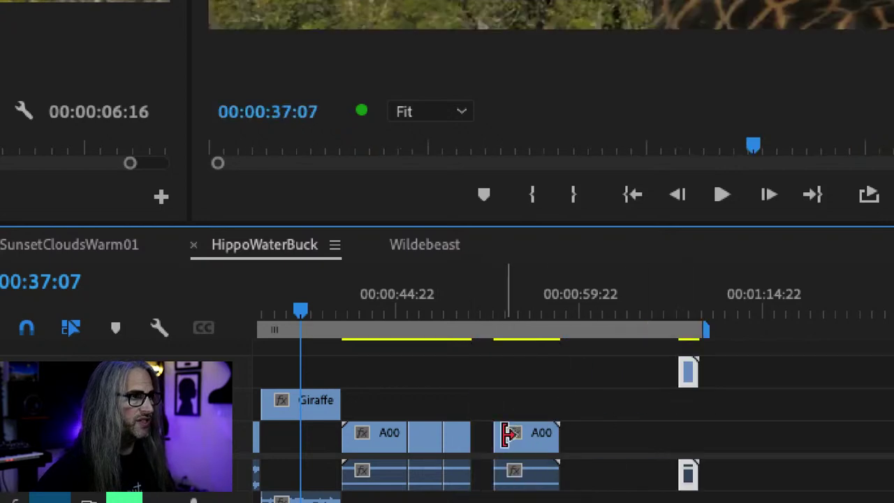
mouse_move(455, 439)
left_mouse_down()
mouse_move(452, 429)
mouse_move(496, 361)
mouse_move(442, 436)
mouse_move(454, 394)
mouse_move(448, 391)
mouse_move(431, 433)
mouse_move(440, 435)
left_mouse_up()
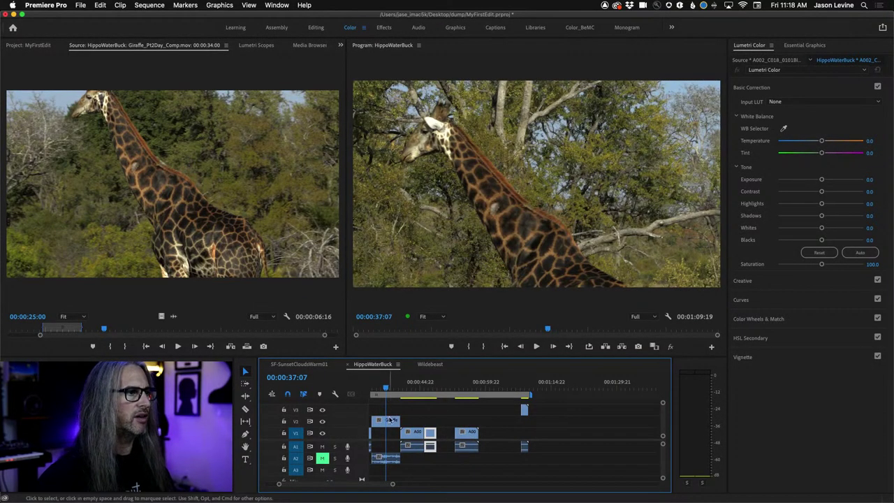
- Lengthen the V2 giraffe clip, try splitting it at about 00:01:01:22 and moving it, then undo
left_click_drag(392, 420, 493, 420)
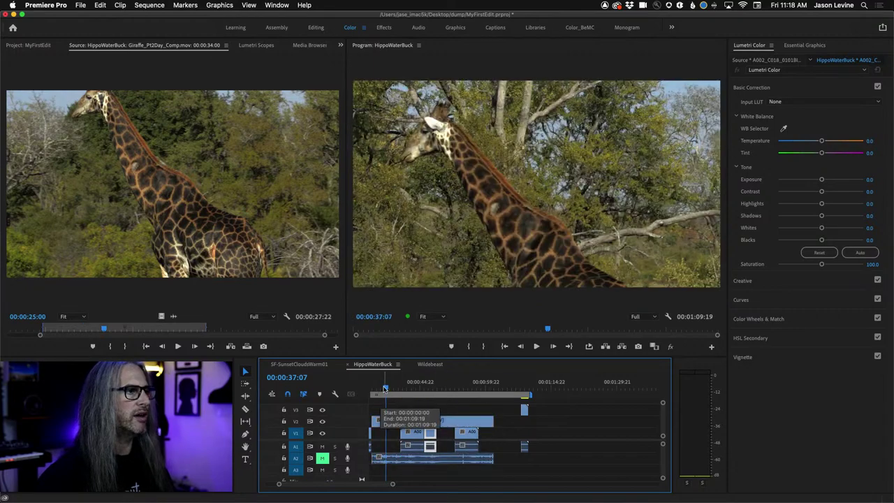
left_click_drag(385, 388, 434, 389)
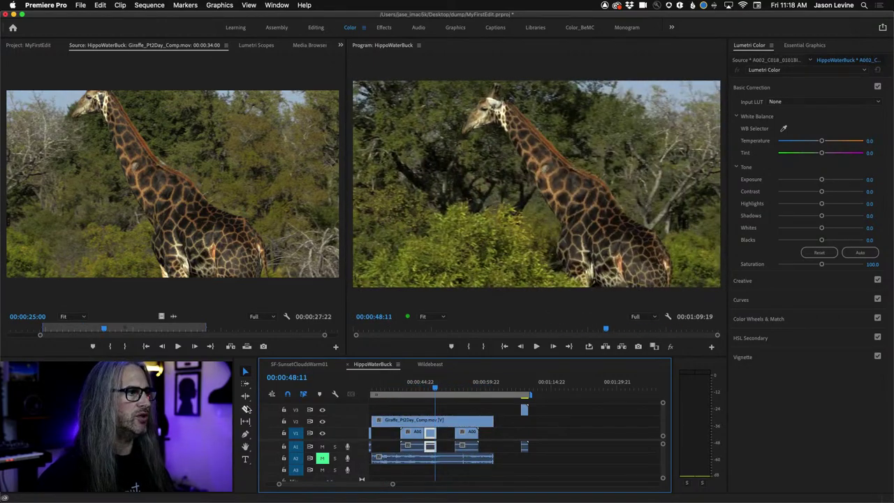
left_click(246, 409)
left_click(436, 420)
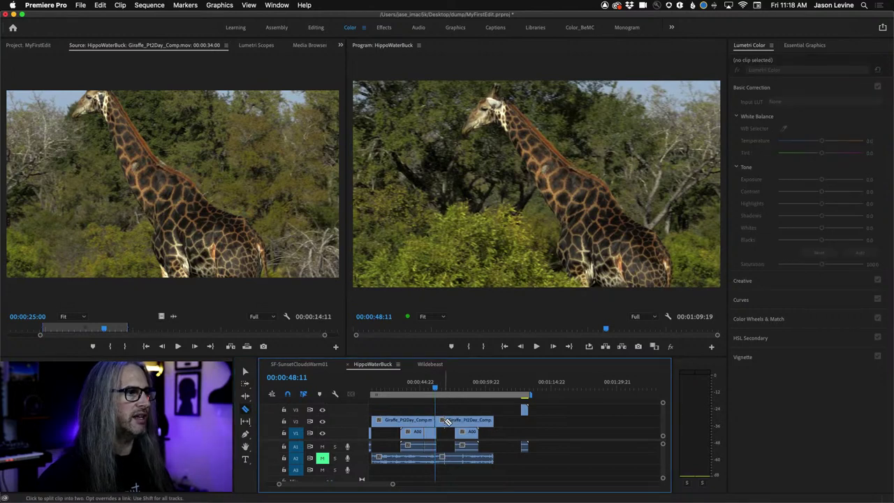
key("v")
mouse_move(450, 421)
left_mouse_down()
mouse_move(609, 423)
mouse_move(467, 427)
left_mouse_up()
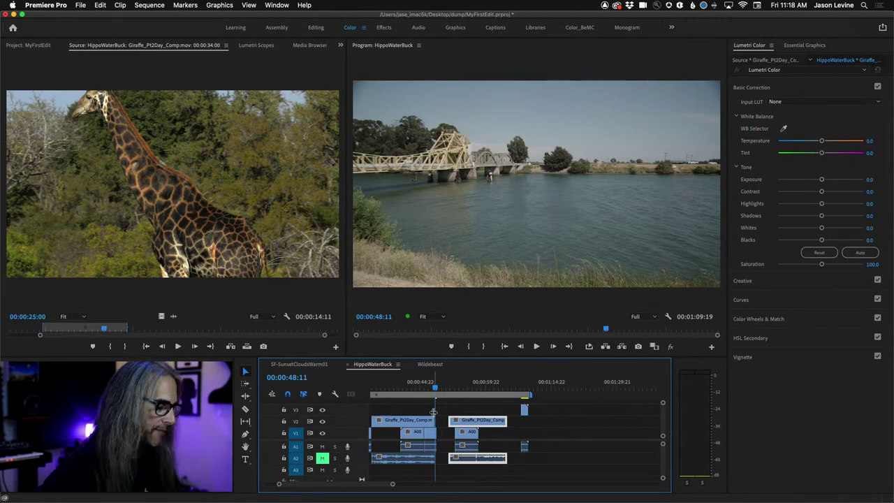
key("super+z")
key("super+z")
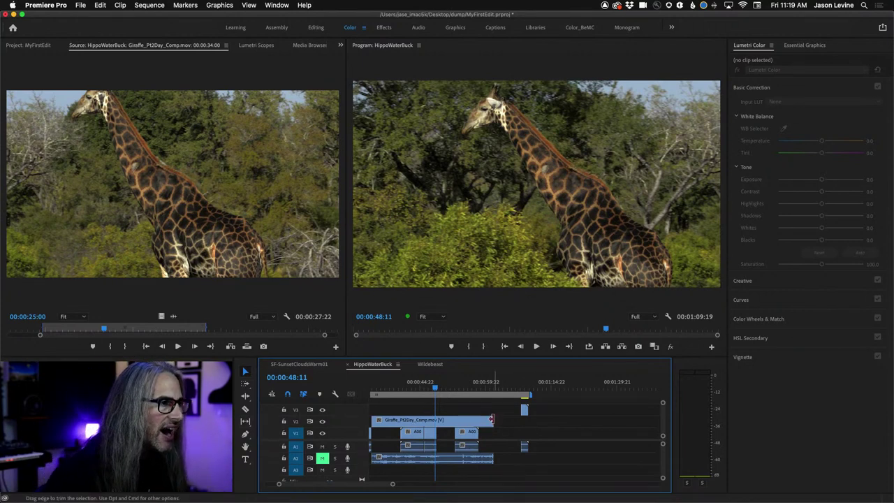
- Extend both ends of the Giraffe clip and zoom the timeline out to the whole sequence
left_click_drag(492, 420, 568, 420)
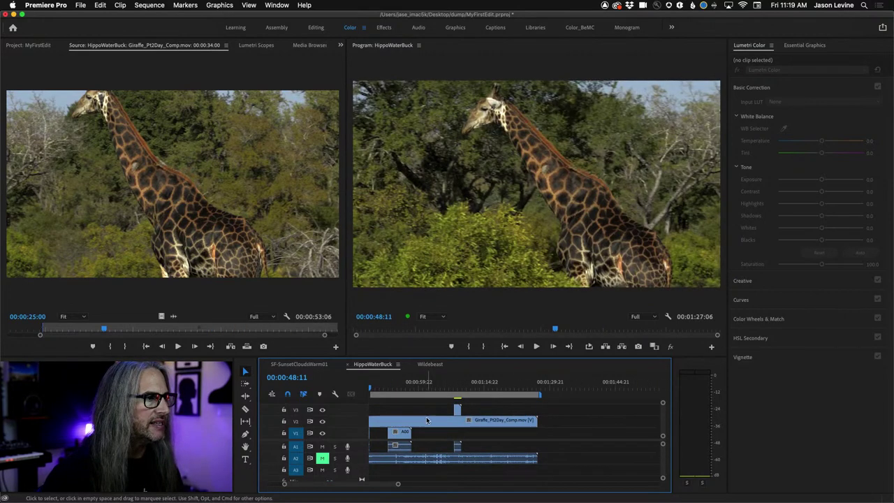
scroll(429, 421, "up", 5)
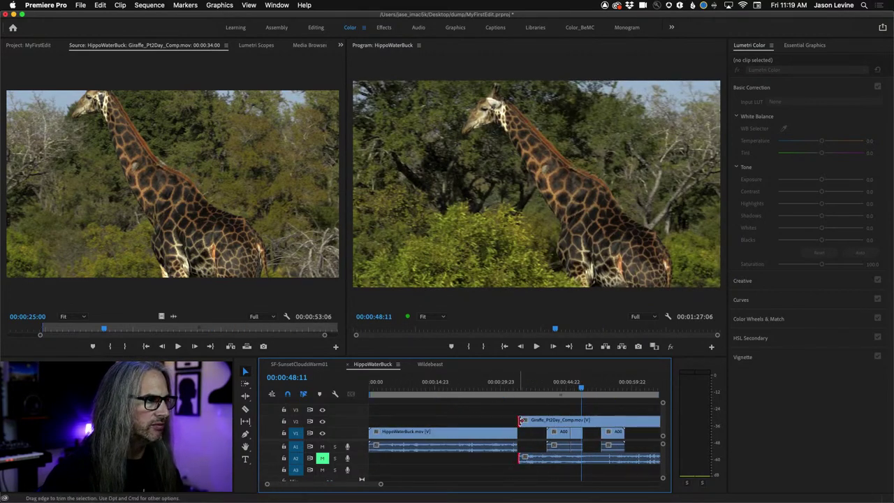
left_click_drag(519, 420, 455, 420)
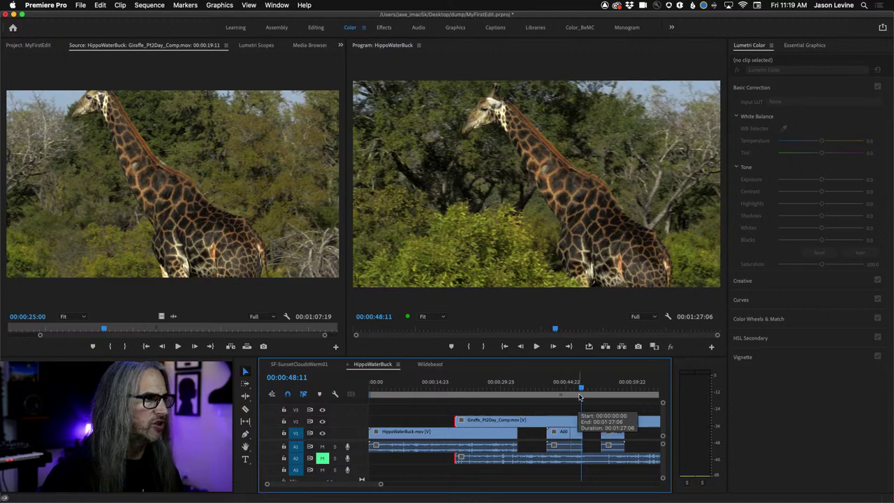
key("minus")
left_click_drag(513, 395, 507, 388)
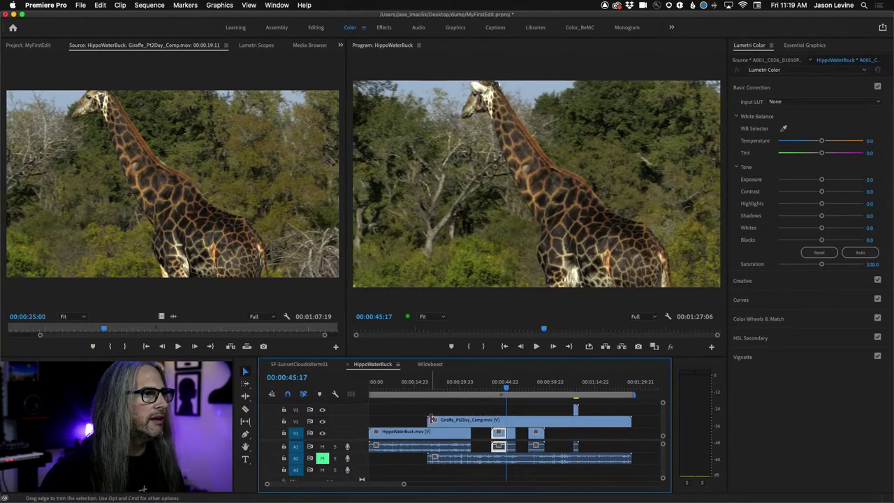
- Trim the Giraffe clip's start later and end shorter, then set the playhead to 00:00:33:20
left_click_drag(431, 420, 468, 420)
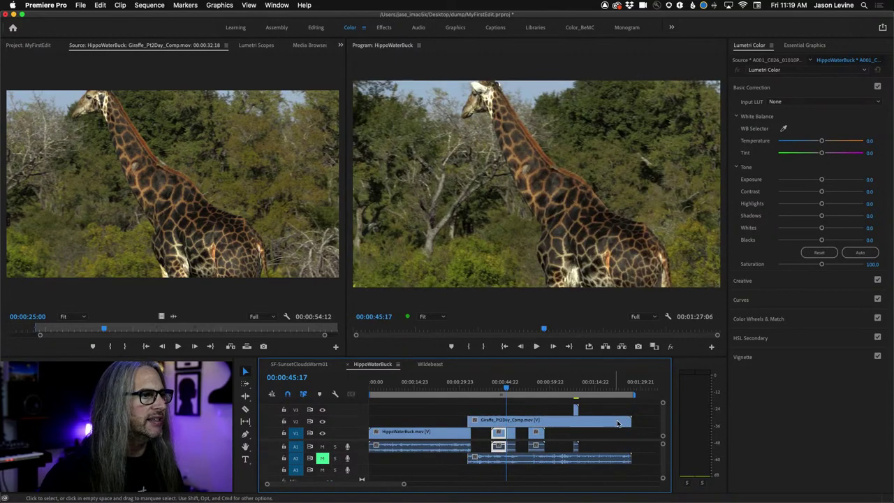
left_click_drag(626, 421, 515, 421)
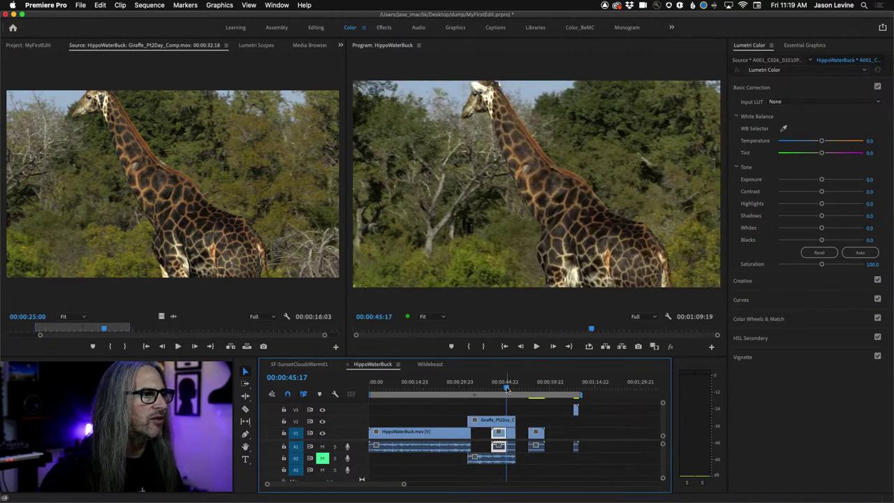
left_click(474, 393)
left_click_drag(473, 393, 471, 394)
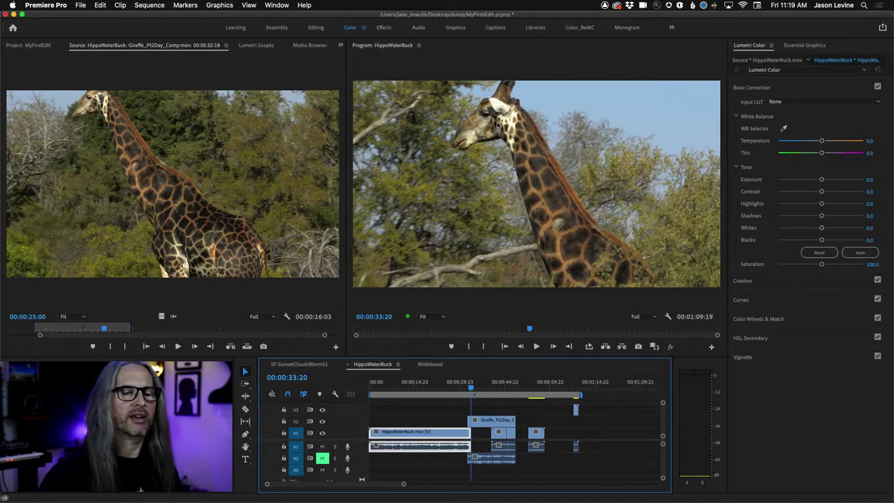
- Slip the Giraffe clip by about 7 seconds and play across the hippo cut twice
left_click(245, 422)
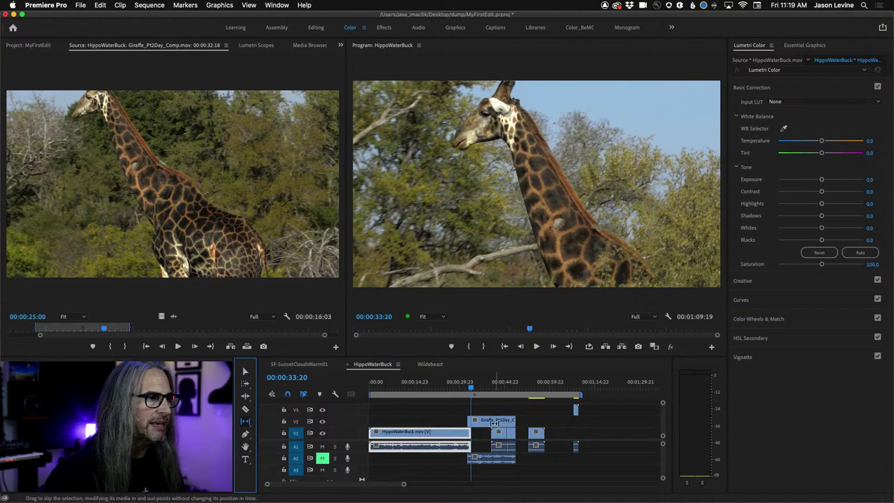
mouse_move(495, 422)
left_mouse_down()
mouse_move(472, 422)
mouse_move(509, 420)
left_mouse_up()
key("shift+k")
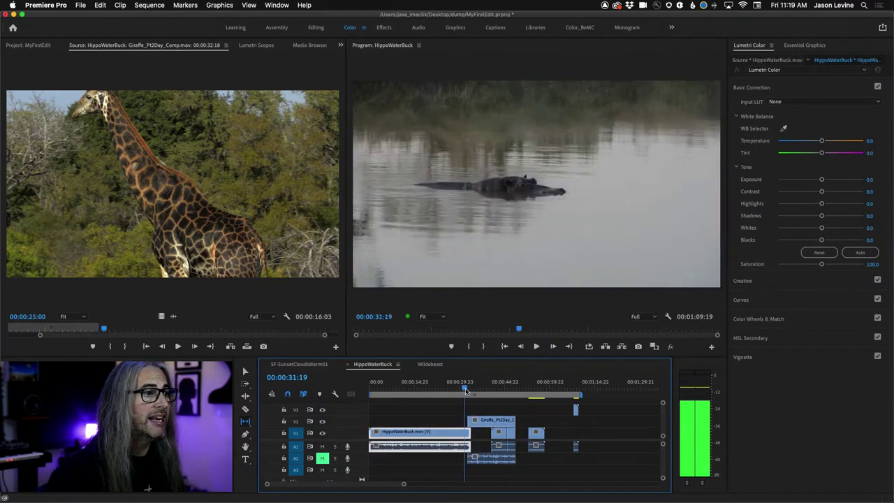
left_click(462, 426)
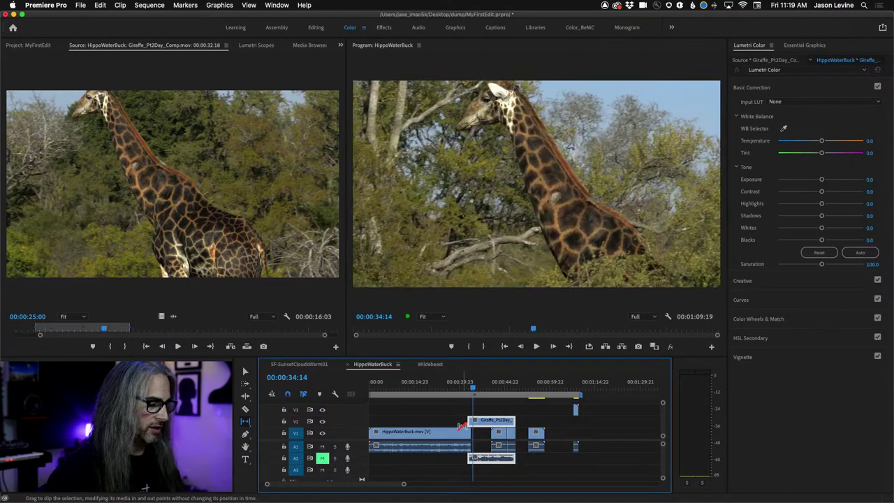
left_click(441, 431)
key("shift+k")
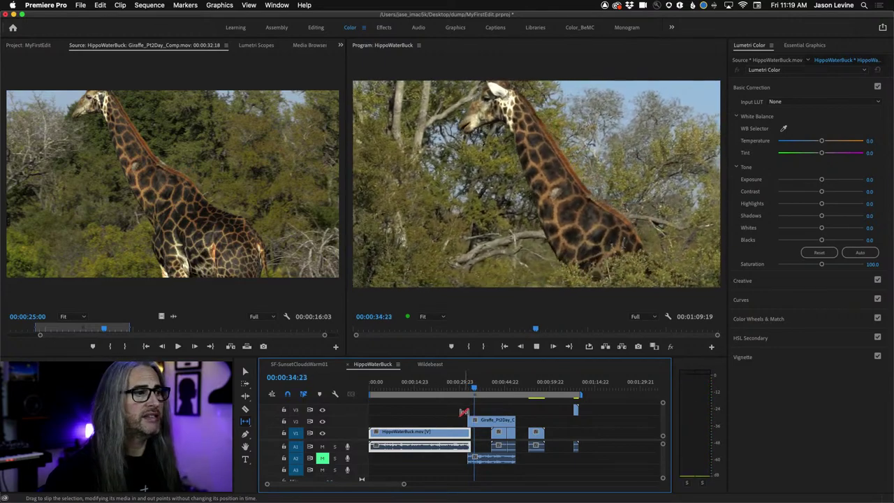
- Slip Giraffe_Pt2Day about 4 seconds more to the giraffe facing camera and review the edit
left_click(478, 423)
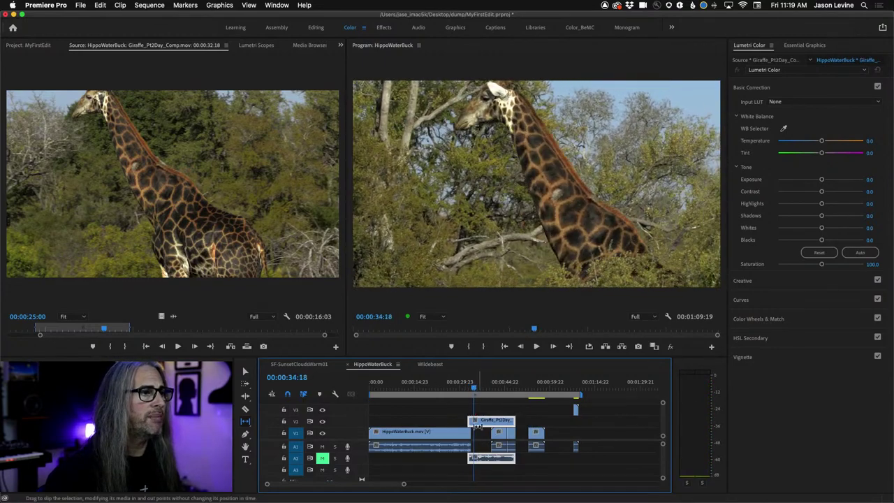
mouse_move(475, 423)
left_mouse_down()
mouse_move(463, 423)
mouse_move(487, 422)
left_mouse_up()
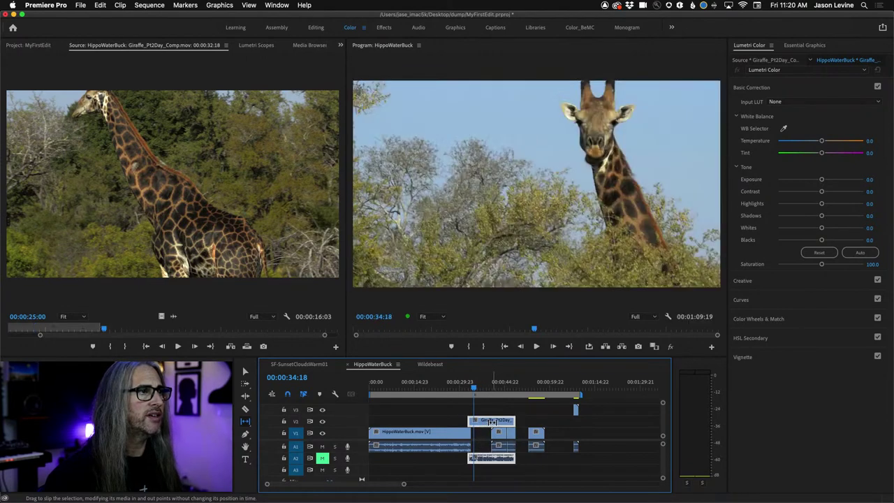
key("shift+k")
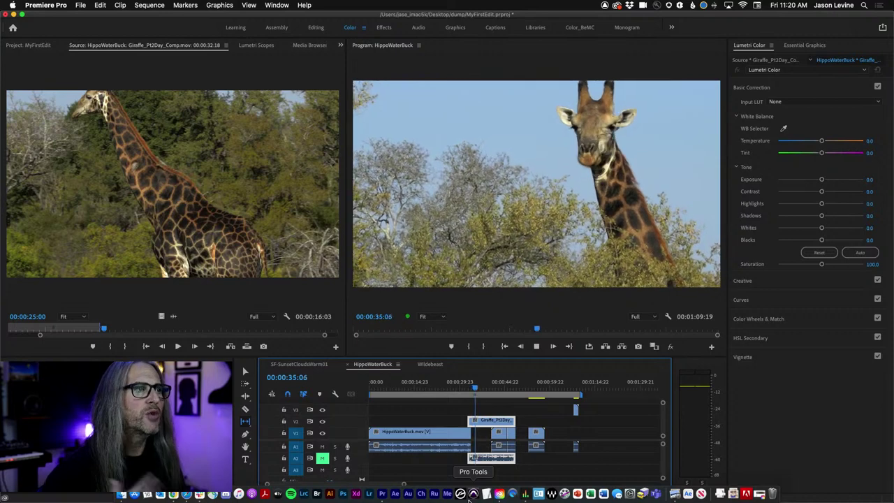
- Stop playback on the giraffe shot at 00:00:35:15
key("k")
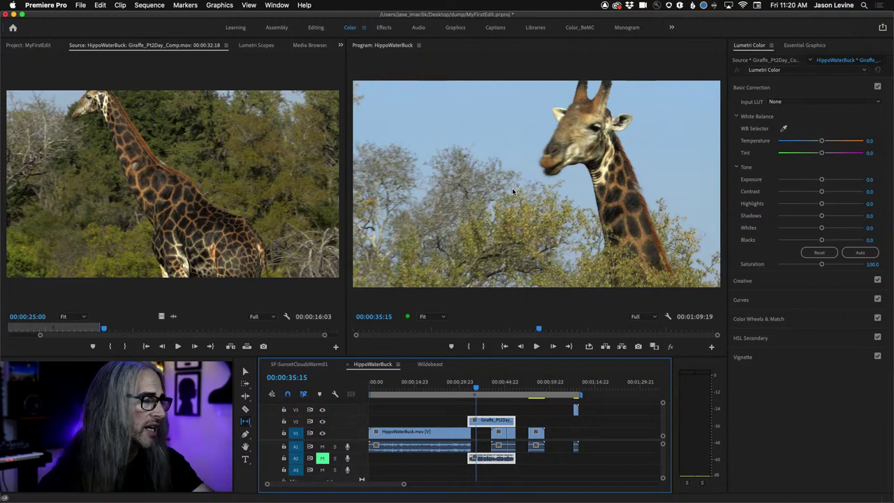
- Add a 'GIRAFFE' title with black fill near the top left of the giraffe frame
left_click(245, 460)
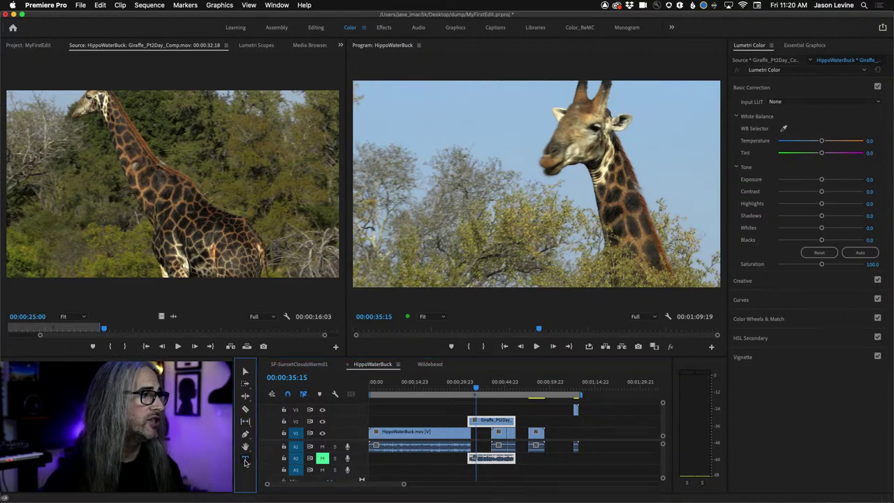
left_click(396, 111)
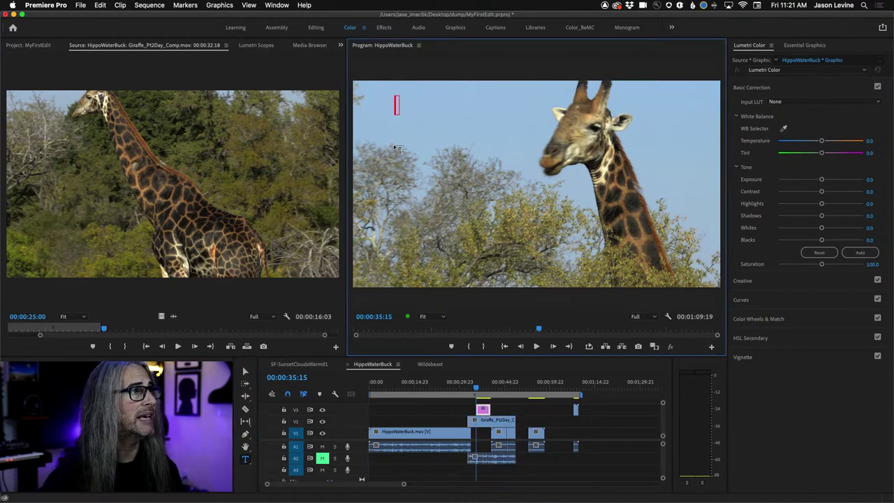
left_click(804, 45)
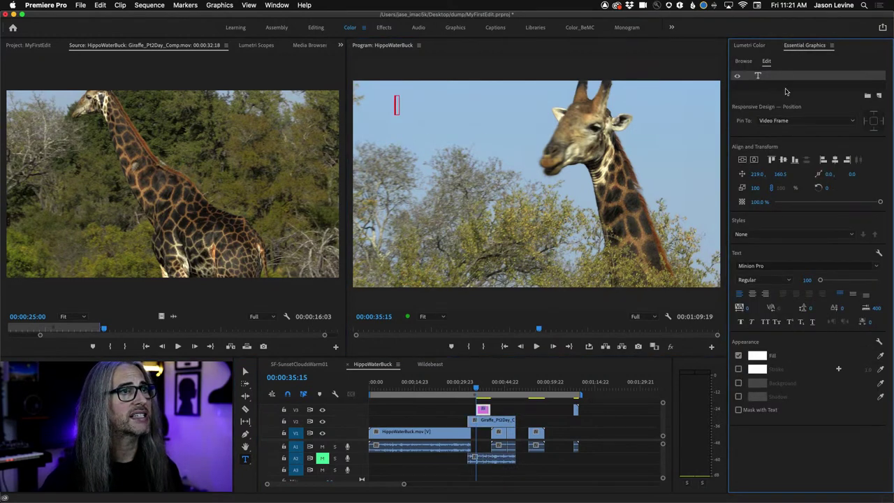
left_click(758, 356)
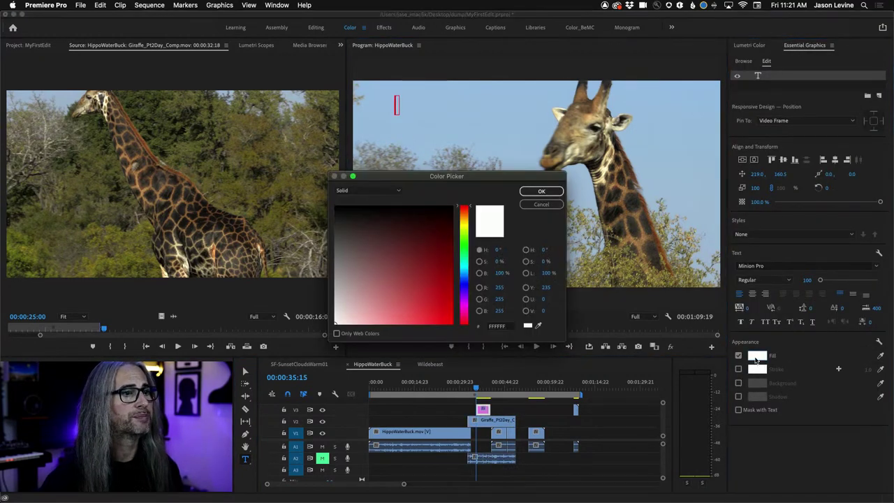
left_click_drag(428, 276, 415, 214)
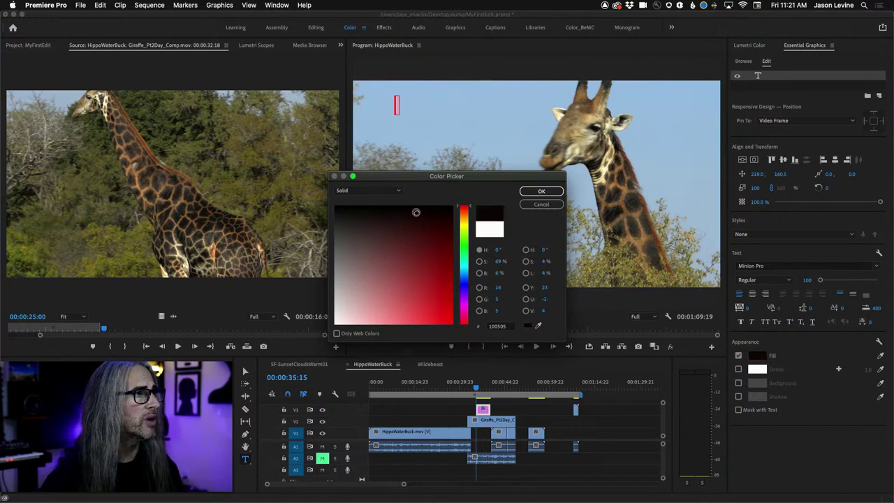
left_click(541, 191)
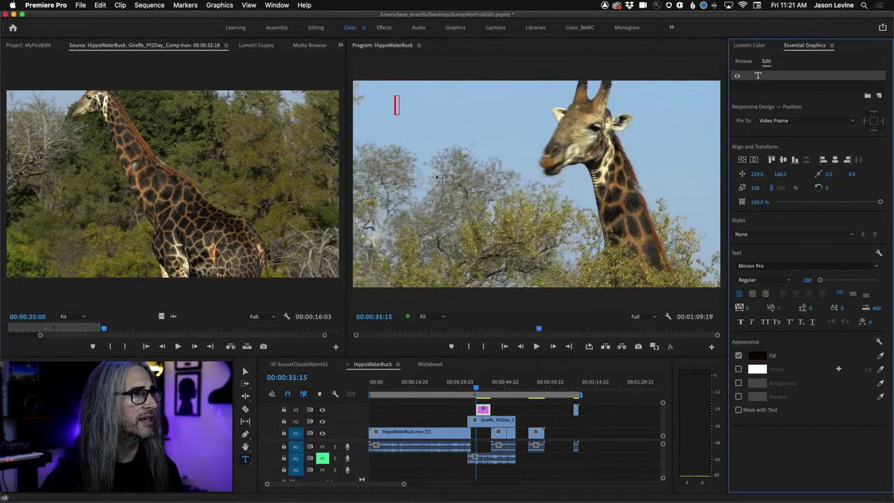
left_click(397, 105)
type("GIRAFFE")
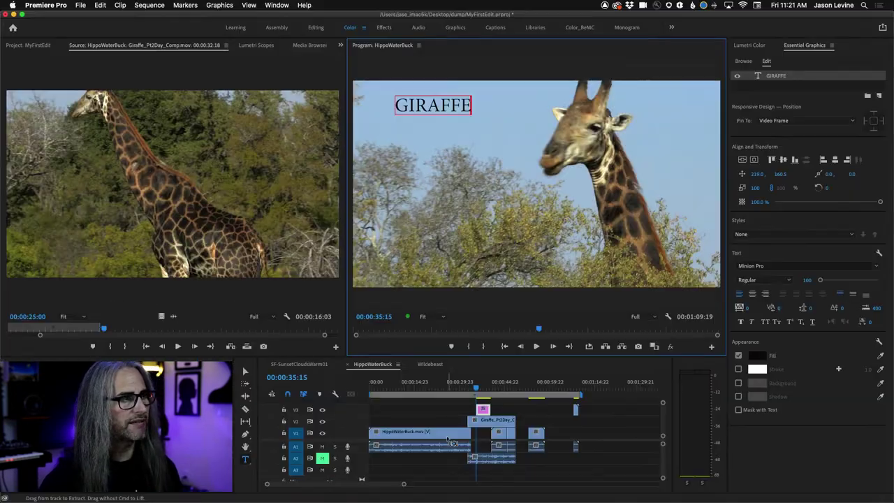
left_click(244, 461)
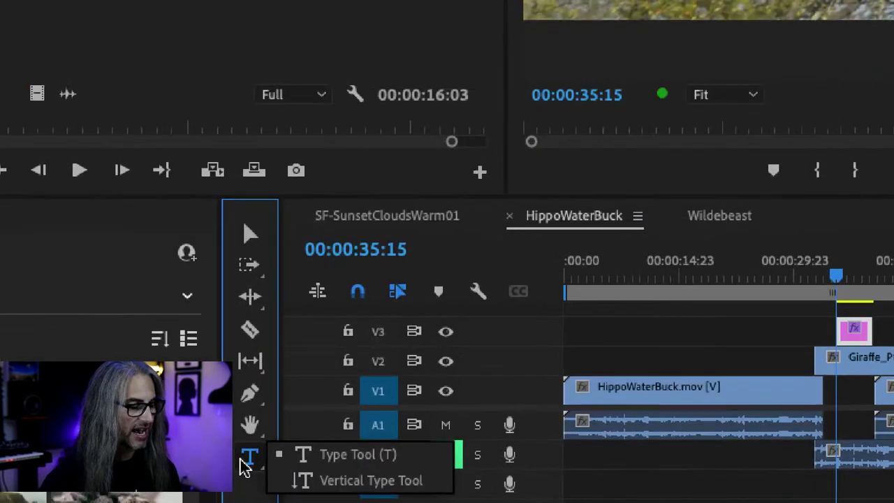
- Type a vertical 'GIRAFFE' title and drag it beside the giraffe's neck
left_click(338, 488)
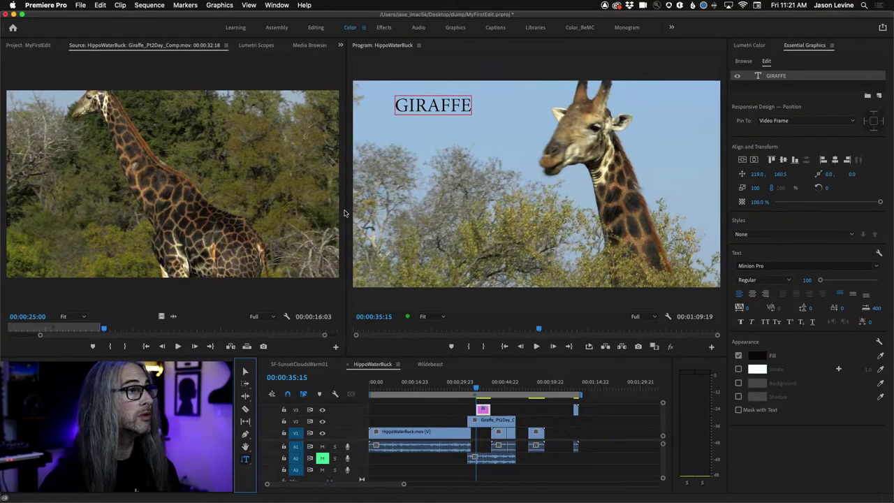
left_click(398, 132)
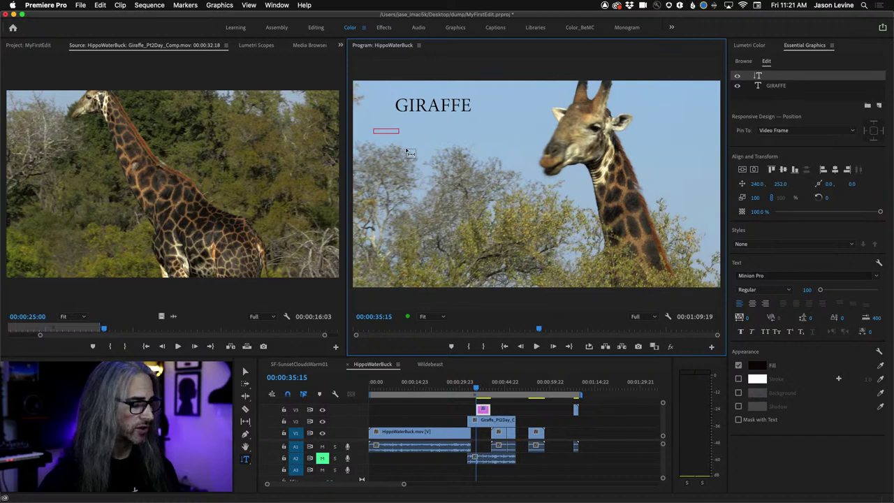
type("GIRAFFE")
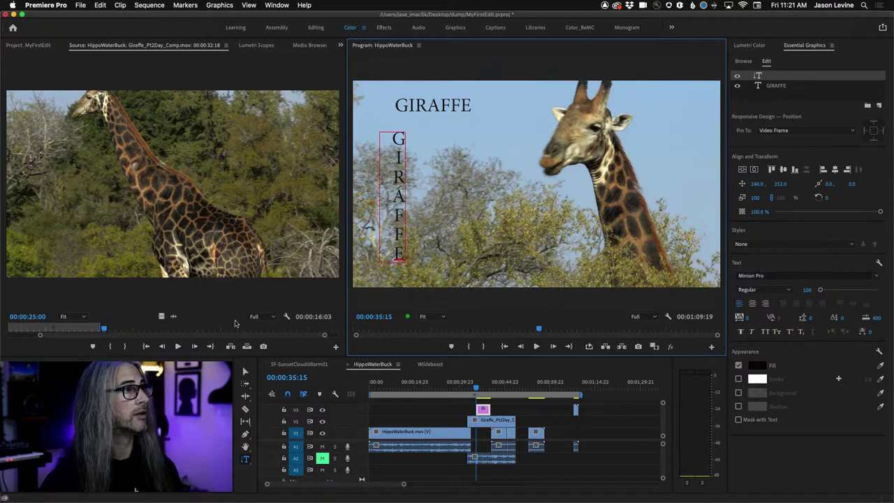
left_click(245, 371)
left_click_drag(398, 179, 532, 165)
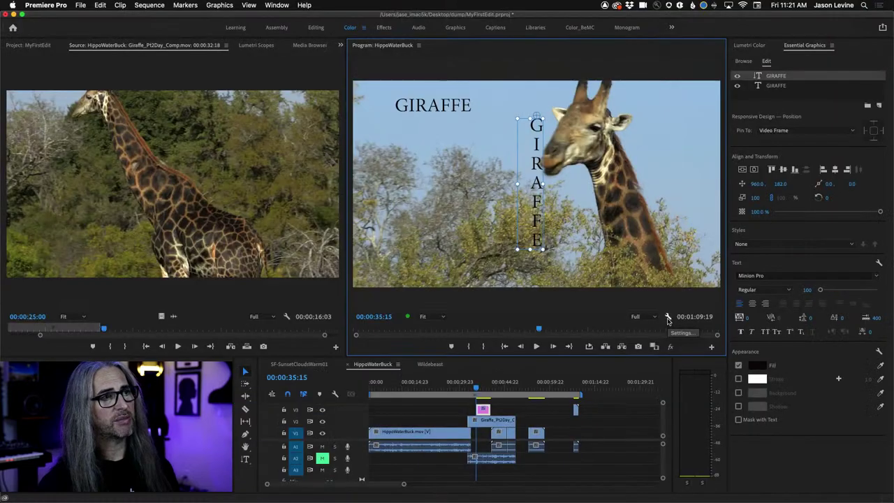
- Turn on Show Rulers from the Program monitor's settings menu
left_click(668, 314)
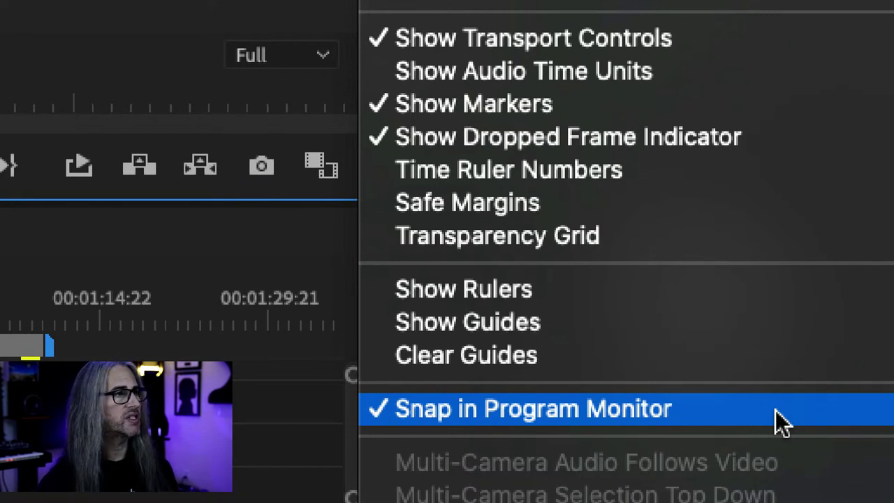
left_click(570, 296)
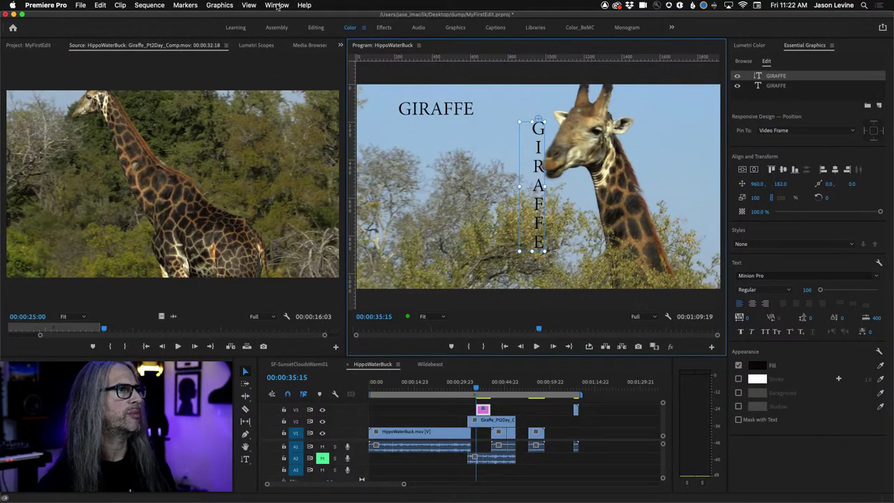
- Turn on Show Guides from the View menu
left_click(221, 5)
mouse_move(250, 4)
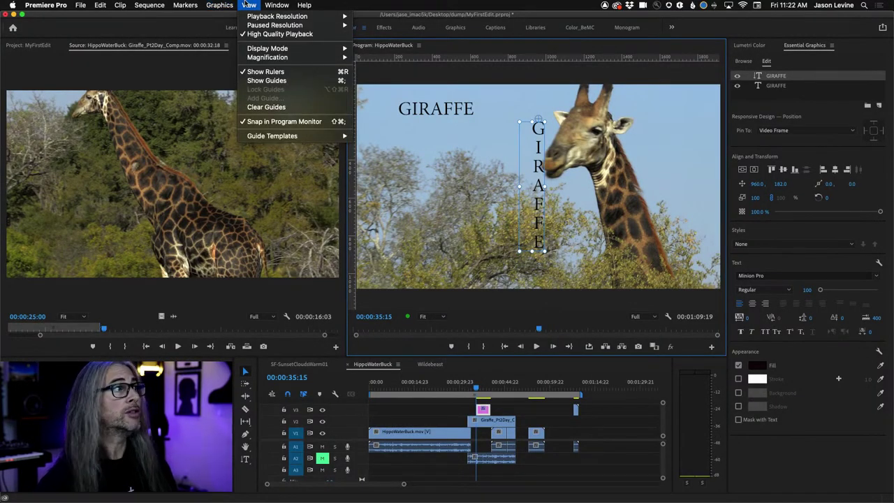
left_click(273, 81)
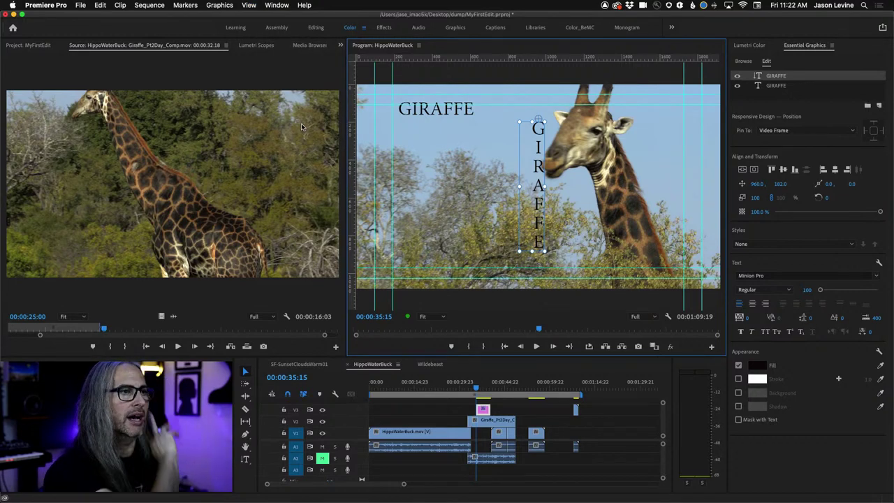
- Drag out horizontal and vertical guides from the rulers, undoing the vertical GIRAFFE title
mouse_move(422, 106)
left_mouse_down()
mouse_move(421, 155)
mouse_move(422, 110)
left_mouse_up()
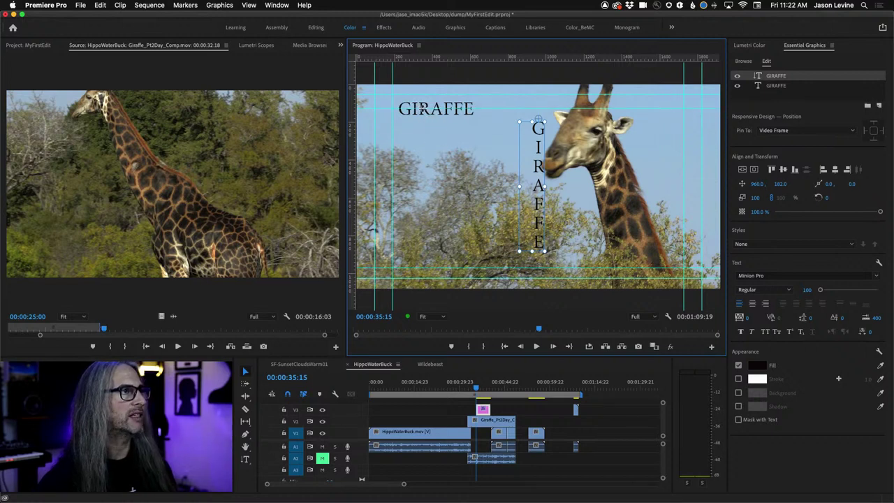
key("cmd+z")
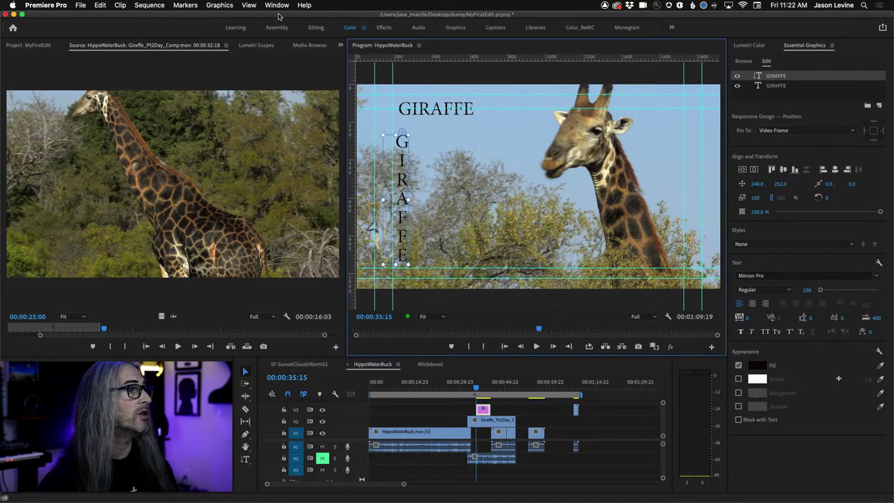
left_click_drag(356, 141, 695, 148)
left_click_drag(548, 60, 552, 180)
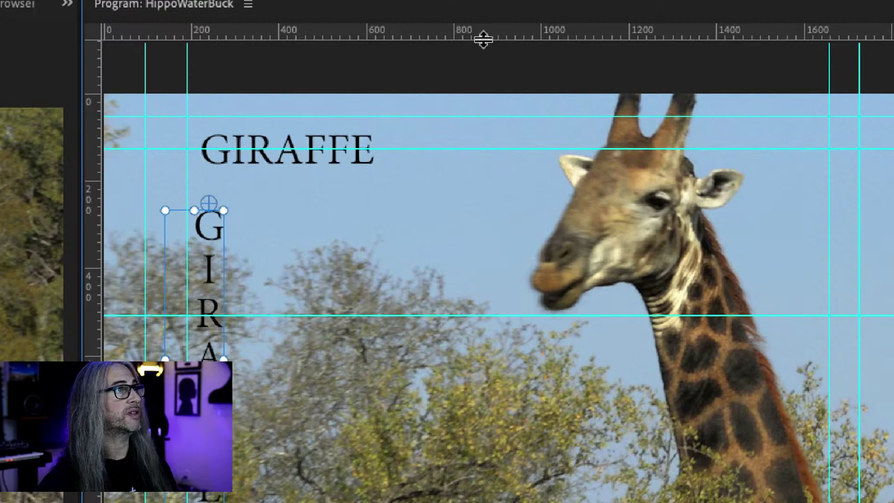
left_click_drag(484, 39, 491, 265)
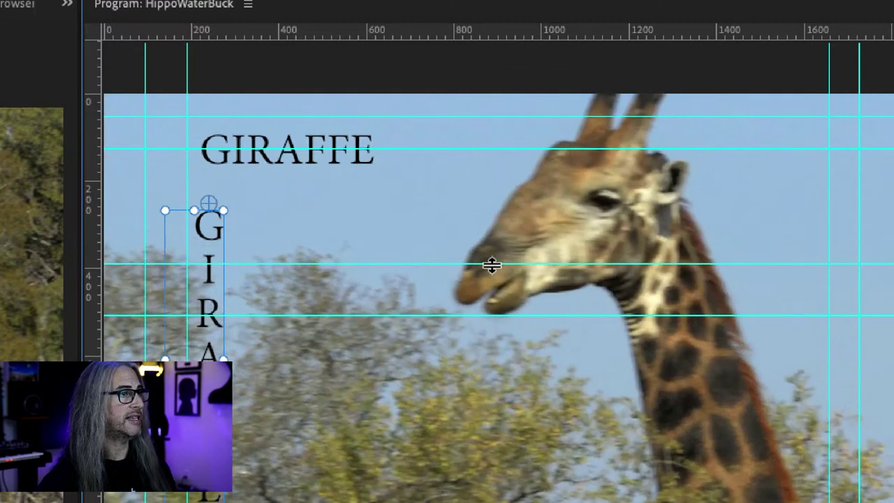
key("ctrl+z")
key("ctrl+z")
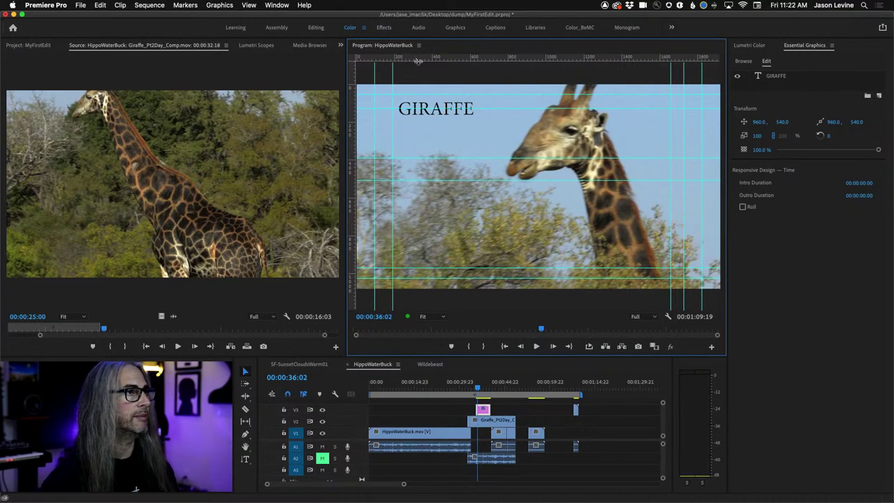
- Use View > Add Guide to place a vertical guide at 50 pixels from the left
left_click(266, 4)
mouse_move(250, 5)
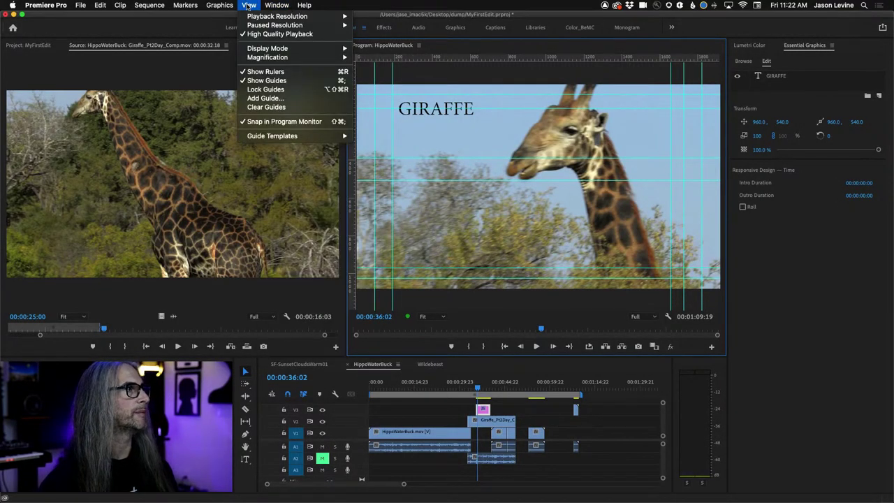
left_click(310, 98)
left_click_drag(434, 207, 577, 122)
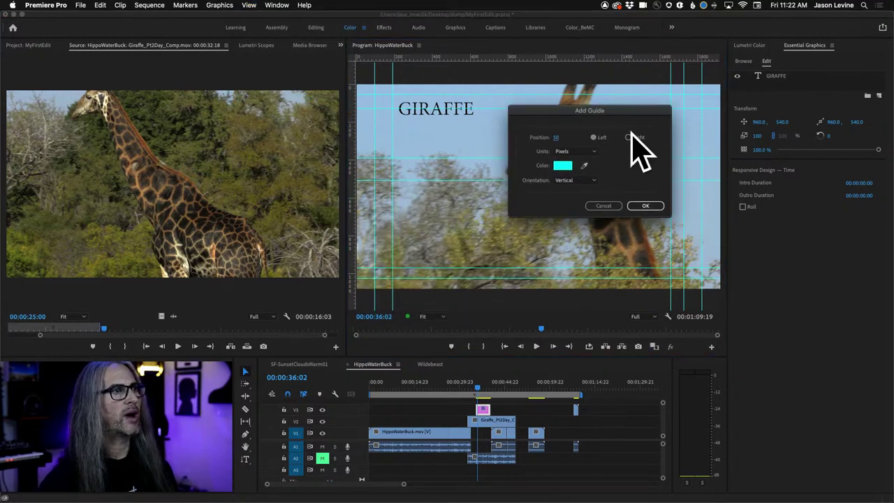
left_click(594, 182)
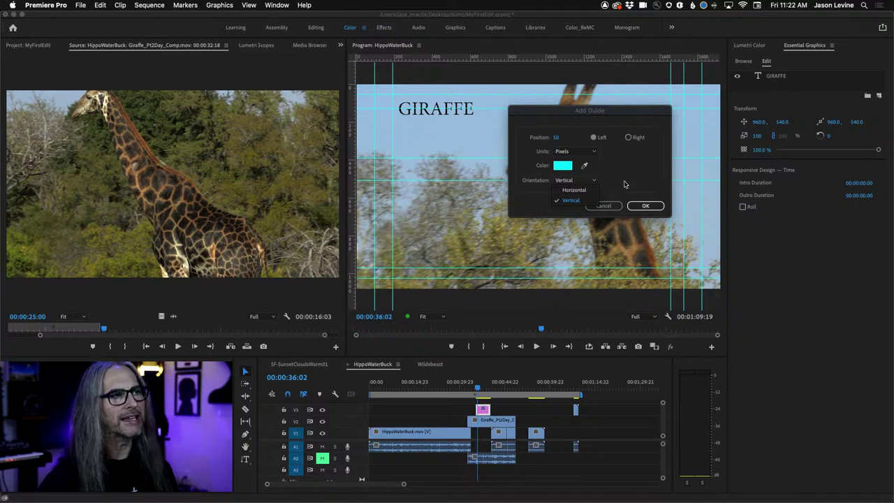
left_click(627, 184)
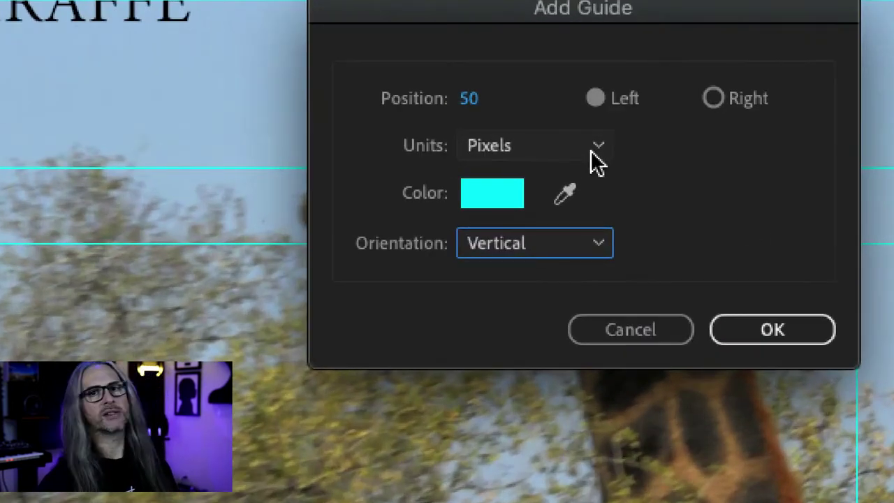
left_click(597, 160)
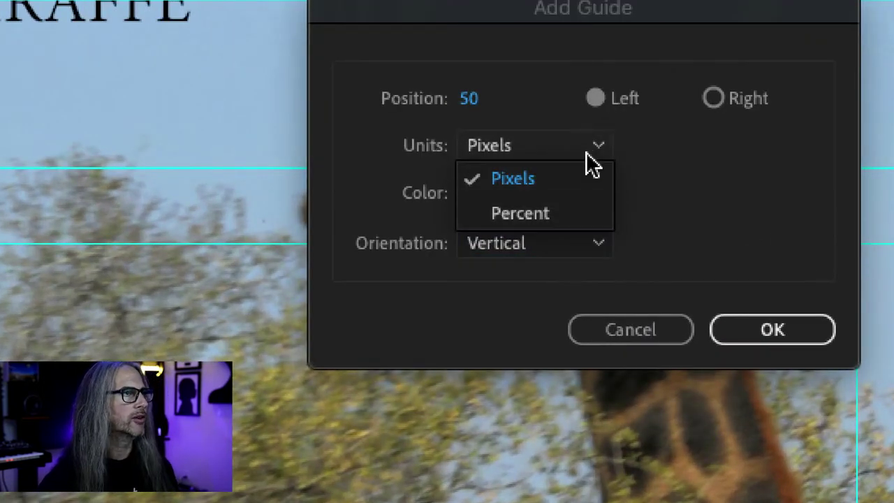
left_click(639, 145)
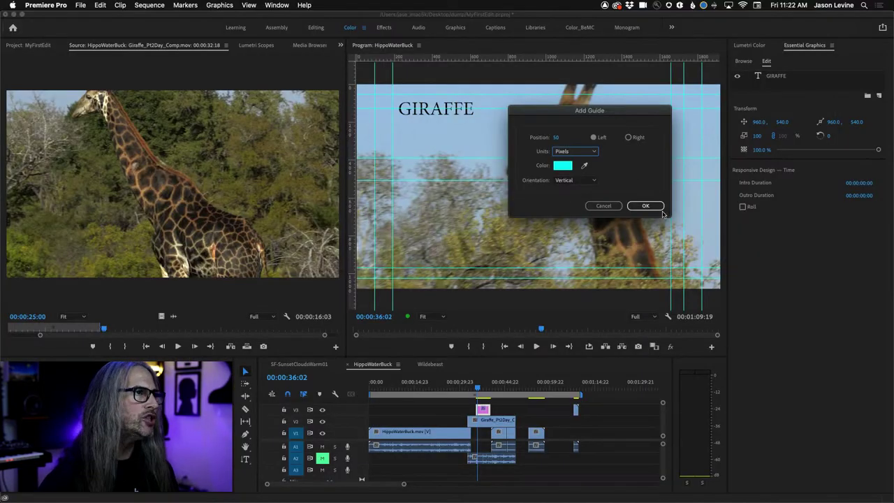
left_click(643, 206)
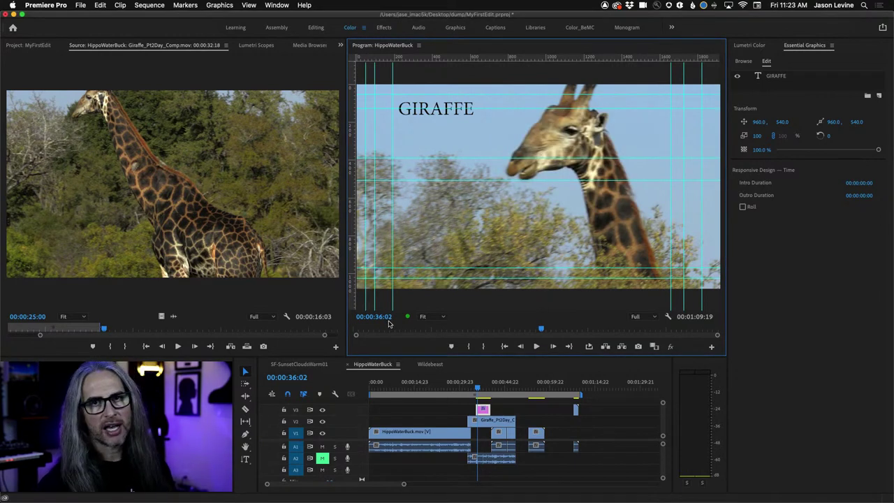
- Hide the Program monitor guides and open the Effects panel with Shift+7
left_click(667, 317)
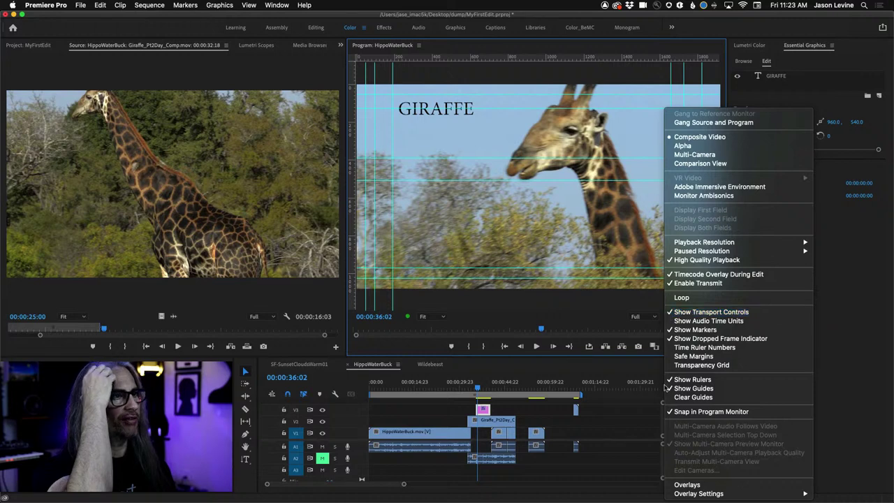
left_click(694, 389)
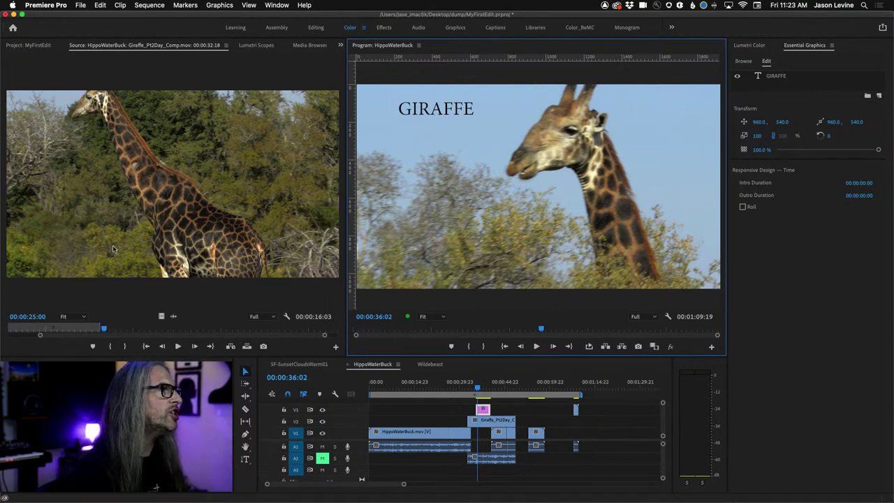
key("shift+7")
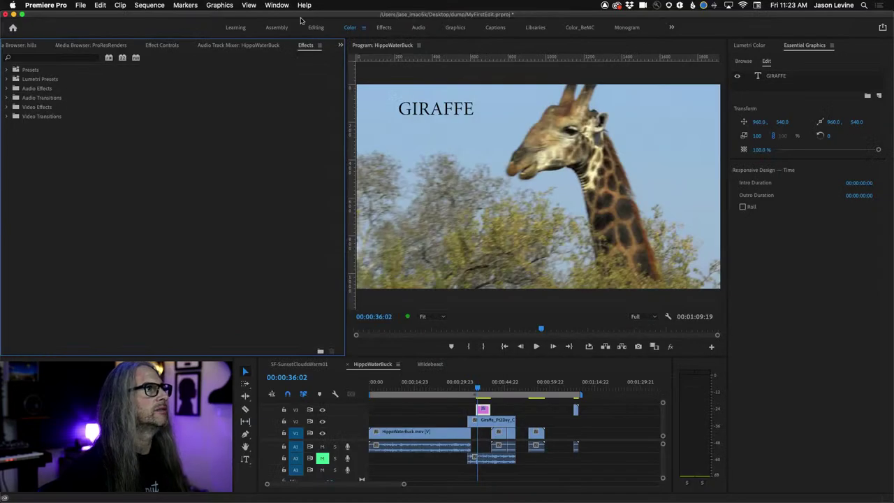
- Drag Cross Dissolve from Video Transitions > Dissolve onto the cut near 00:00:44
left_click(264, 5)
left_click(36, 111)
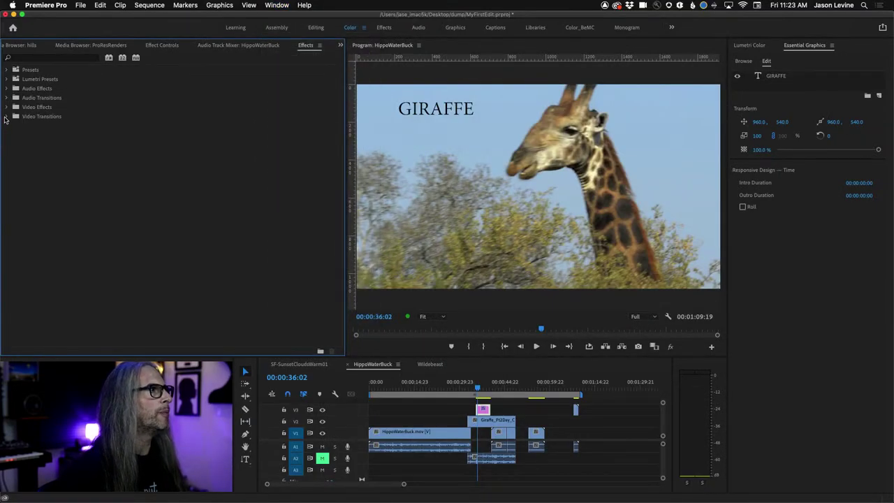
left_click(6, 116)
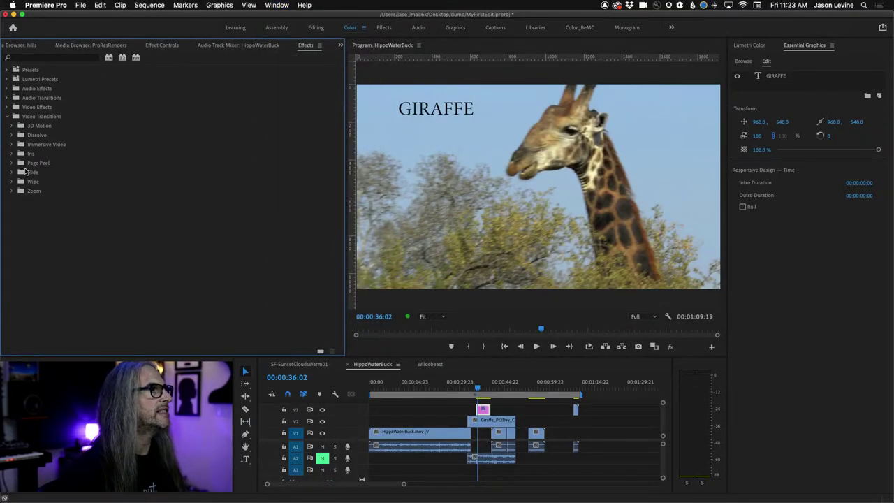
left_click(12, 135)
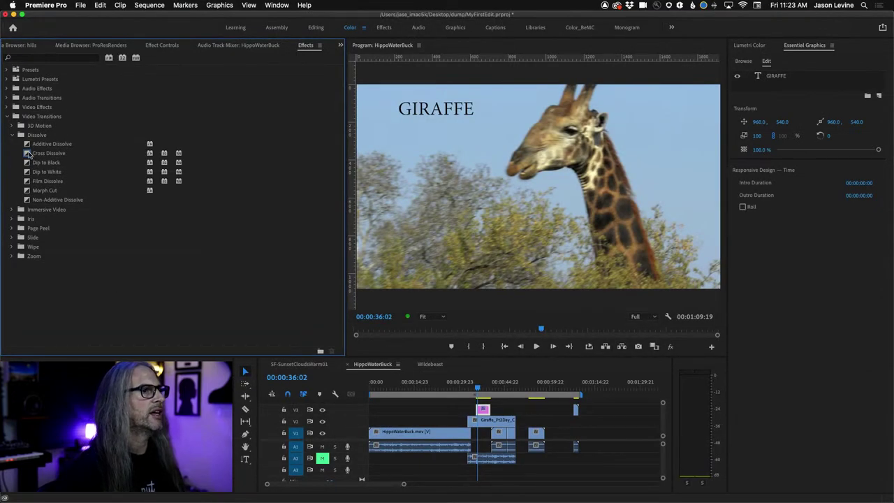
left_click_drag(28, 154, 507, 436)
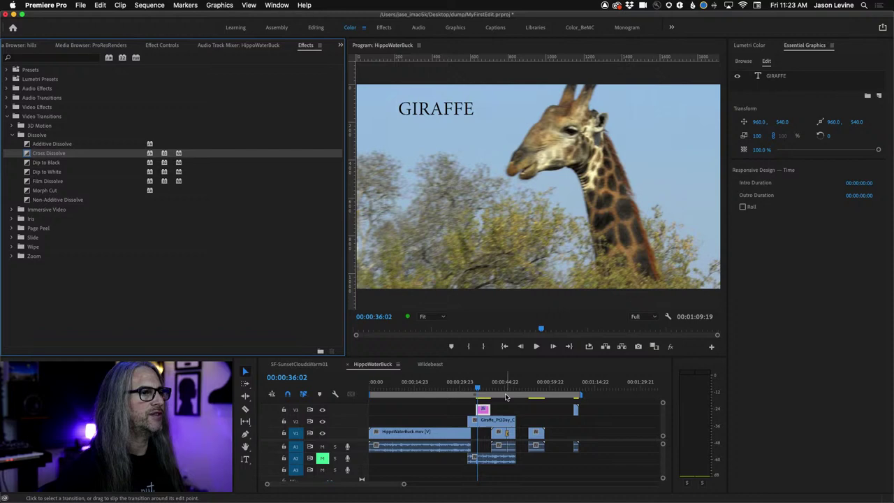
left_click_drag(506, 396, 510, 396)
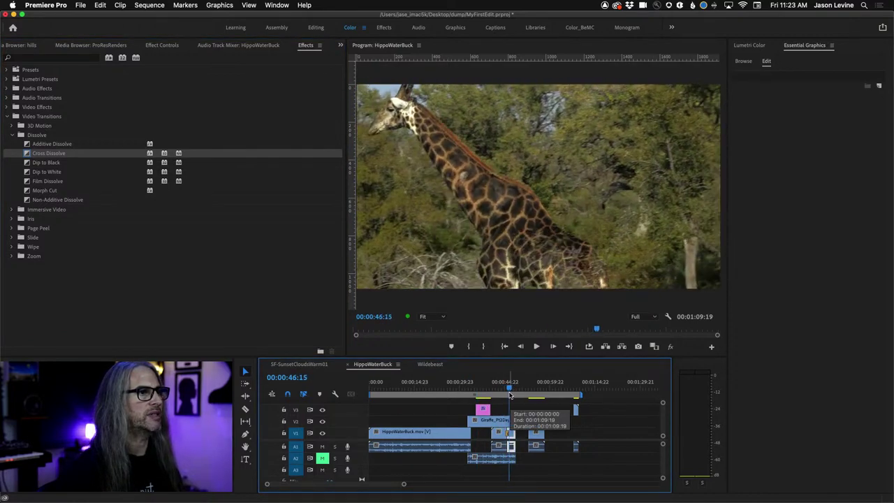
- Split the hippo clip and ripple-trim its start, shortening the sequence to 00:00:58:16
left_click(410, 441)
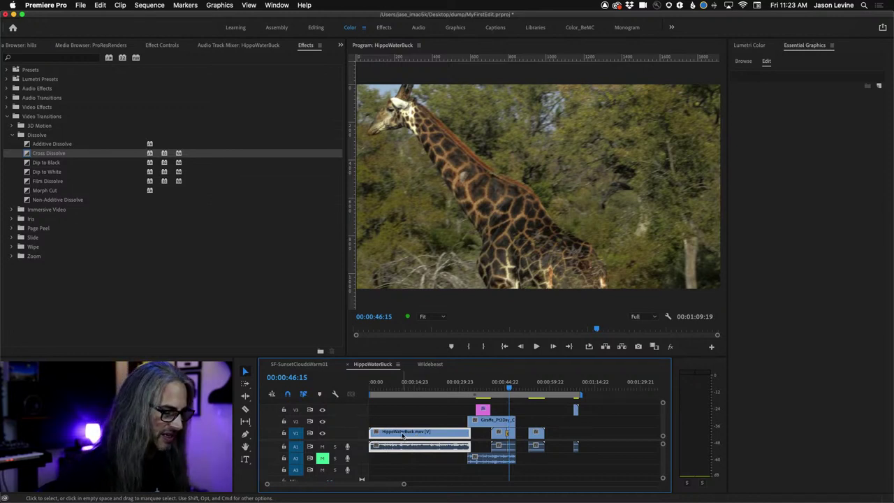
key("c")
left_click(409, 433)
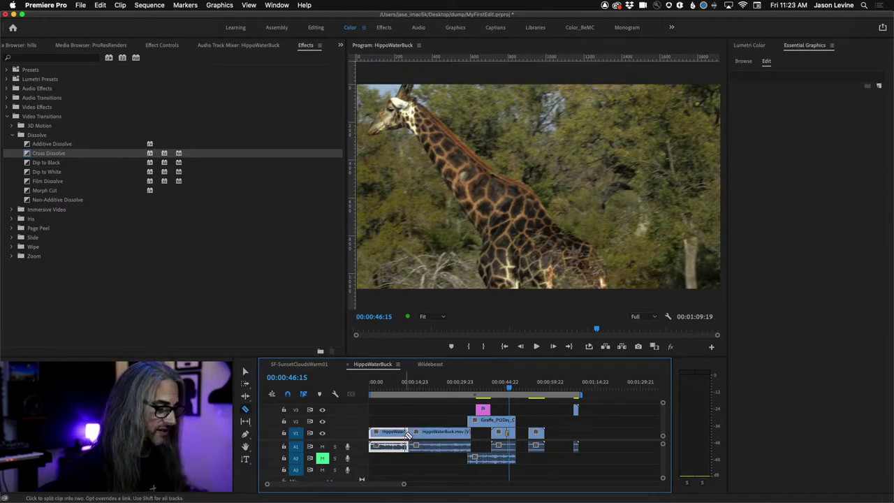
key("v")
left_click_drag(408, 434, 405, 433)
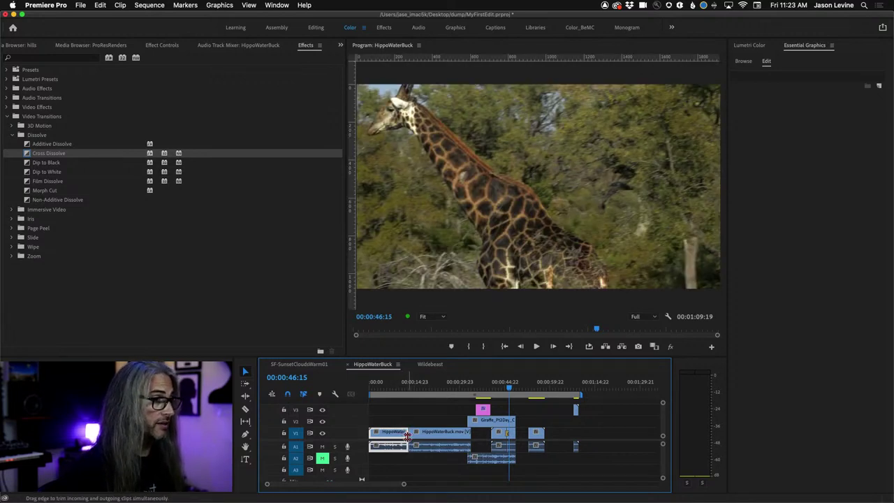
left_click_drag(408, 433, 388, 433)
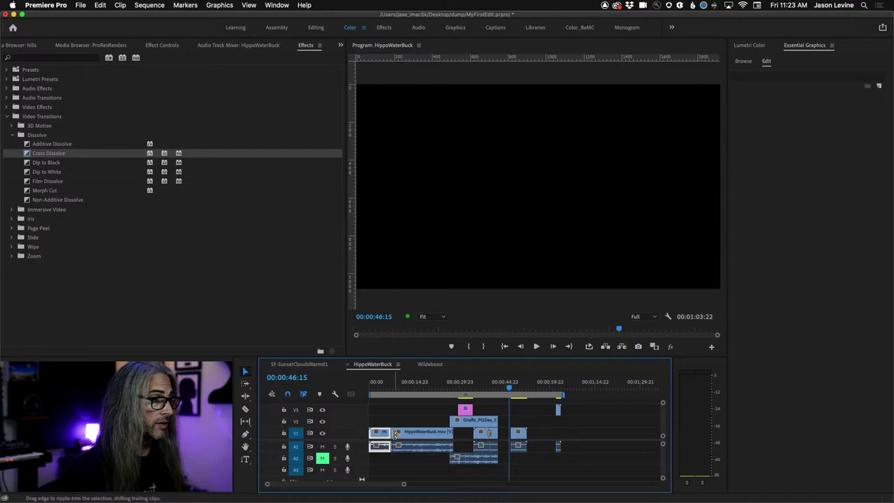
left_click_drag(396, 433, 412, 433)
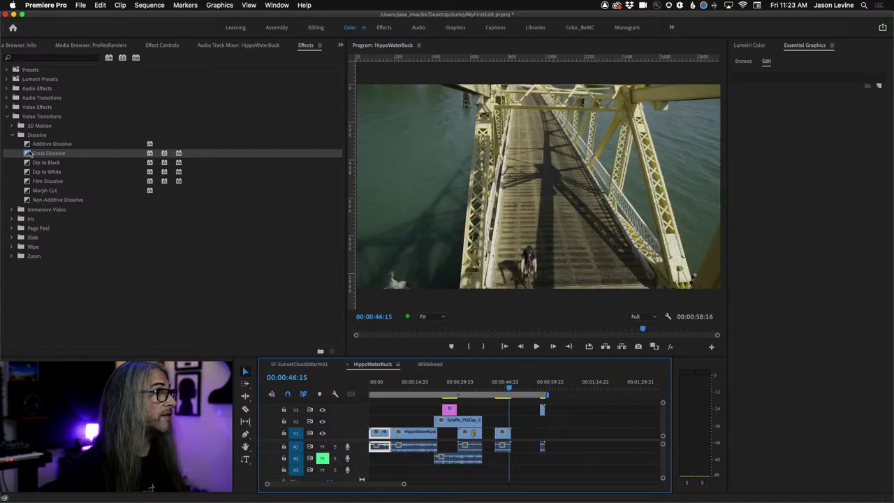
- Add a Cross Dissolve to the opening clip's start and play it back
left_click_drag(29, 153, 394, 437)
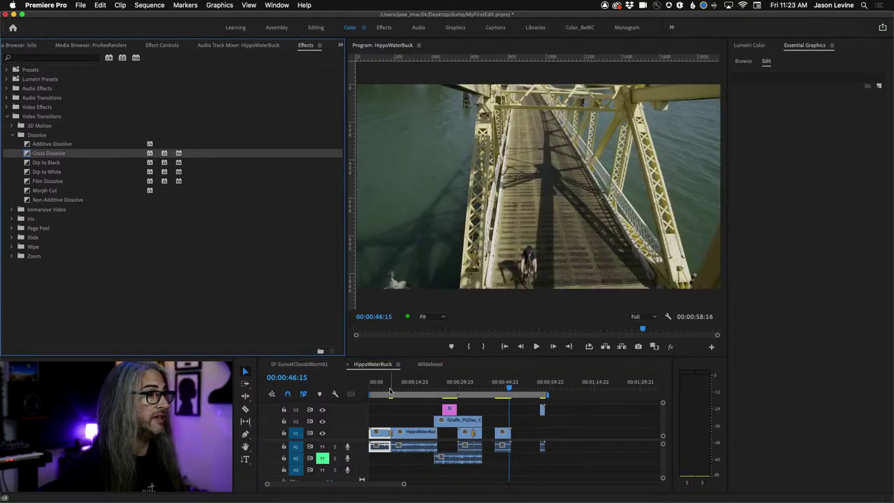
left_click(393, 392)
key("space")
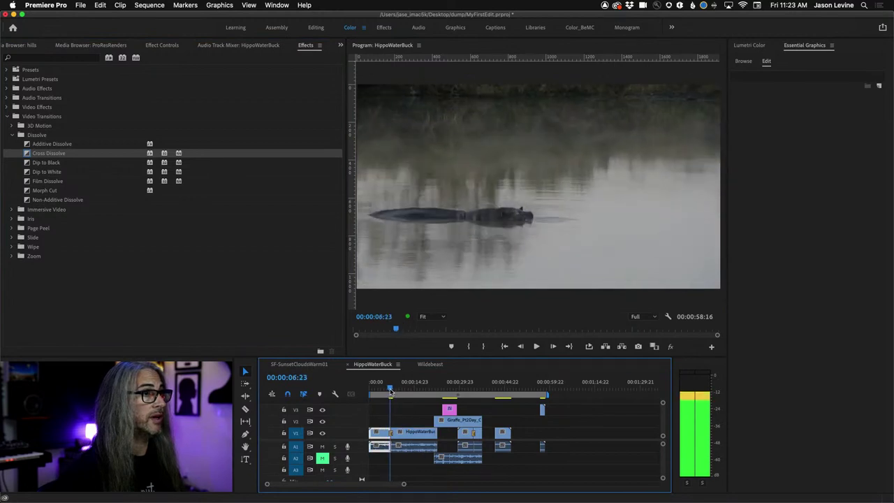
left_click(392, 393)
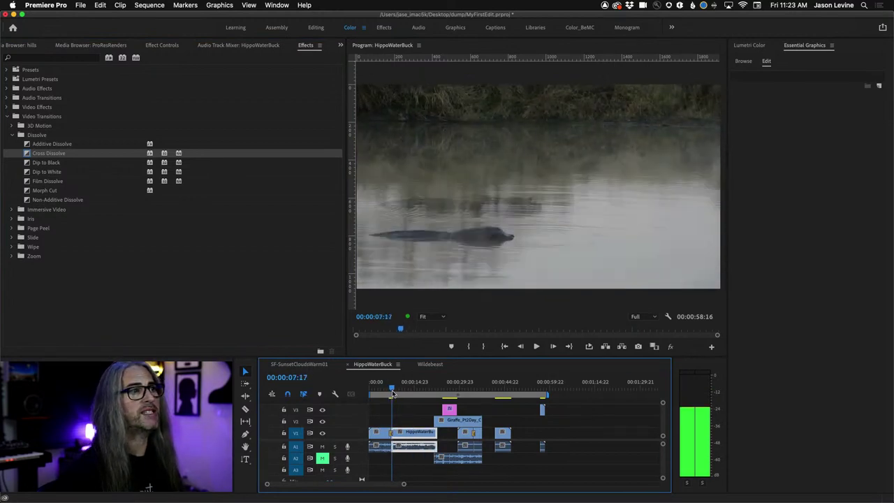
key("space")
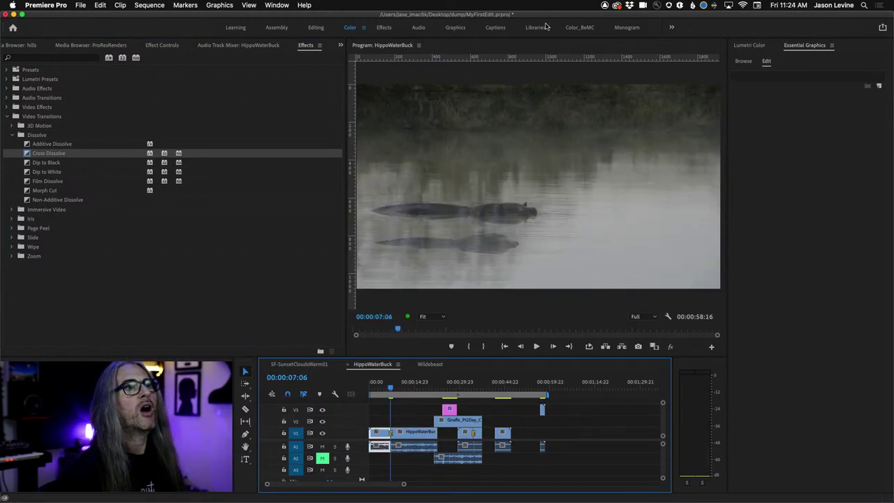
- Browse Adobe Stock templates in Essential Graphics, limited to free ones
left_click(796, 46)
left_click(744, 61)
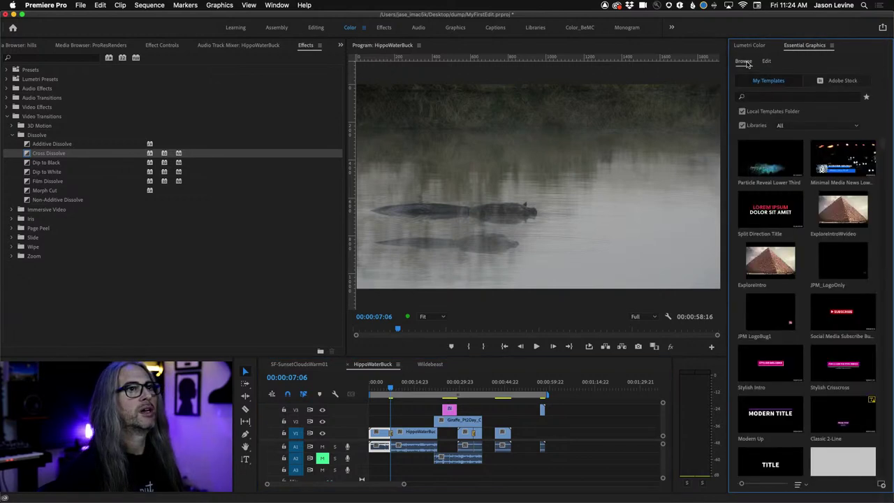
left_click(838, 80)
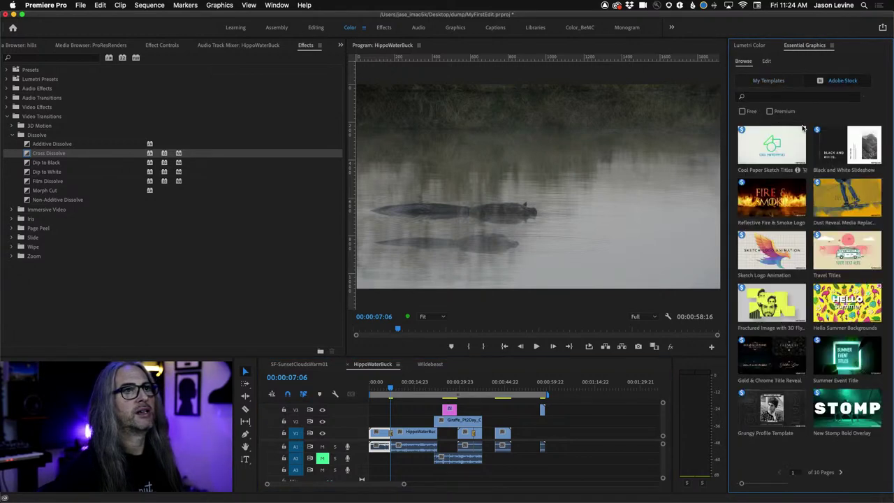
left_click(776, 97)
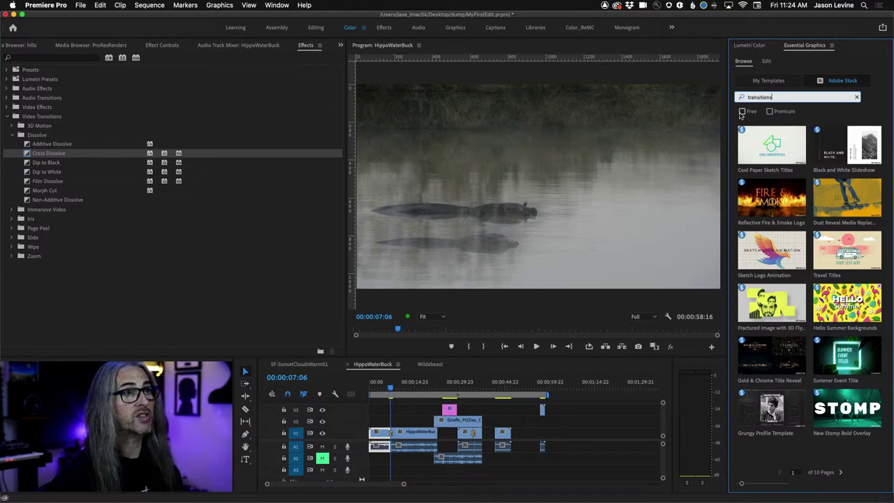
left_click(742, 111)
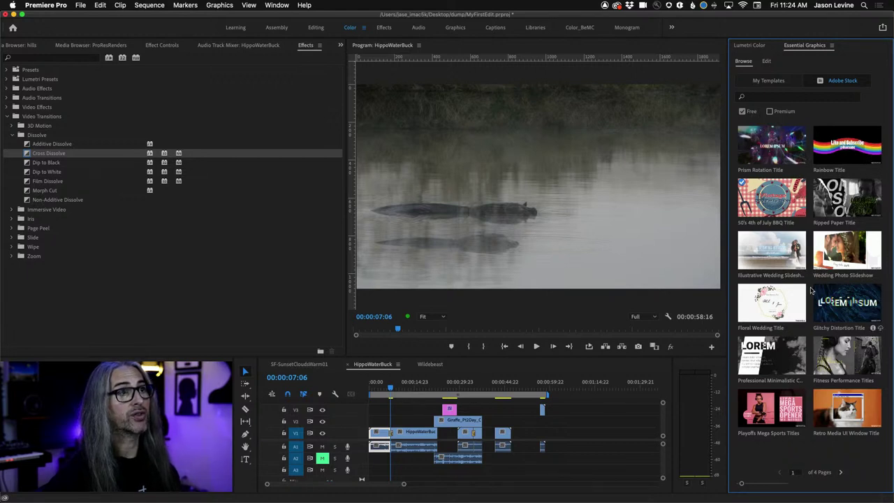
- Search for 'transitions' and drag the Visual Trends template onto the timeline
left_click(771, 99)
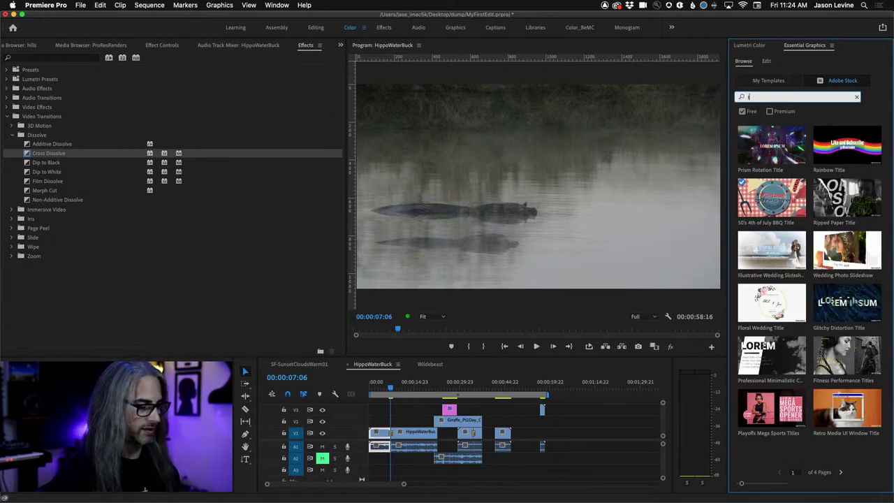
type("transitions")
key("Return")
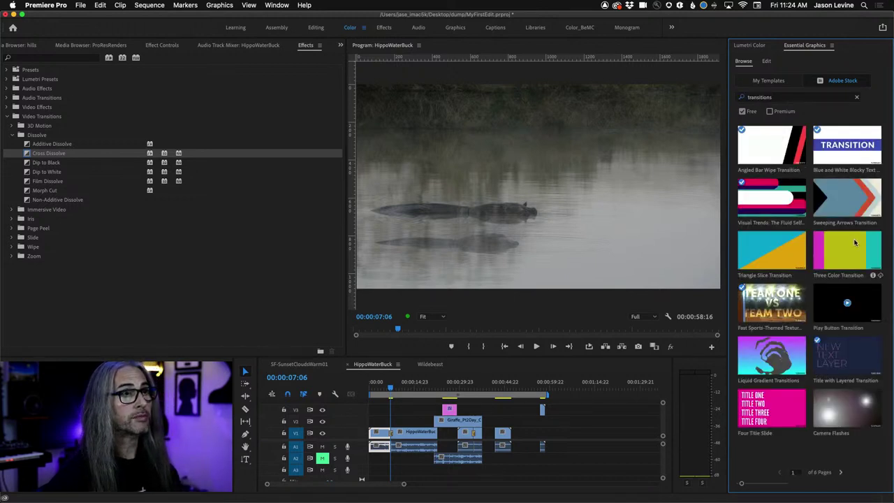
left_click_drag(773, 202, 601, 280)
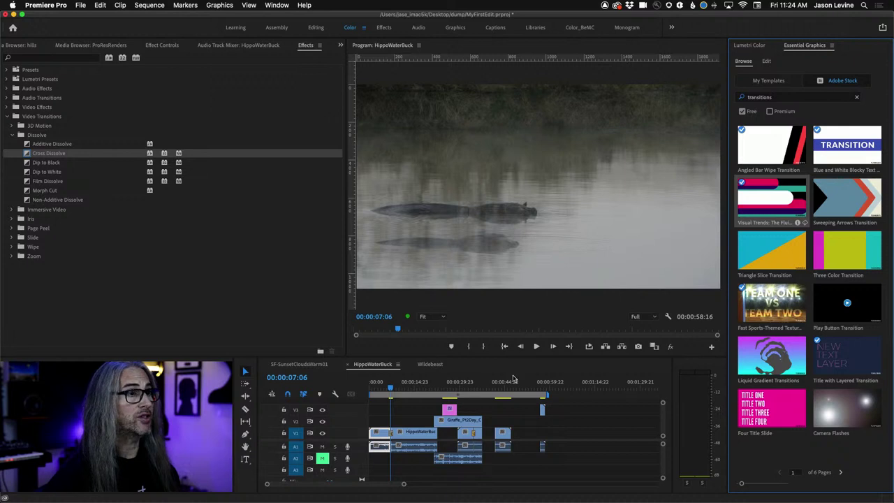
left_click_drag(514, 378, 474, 418)
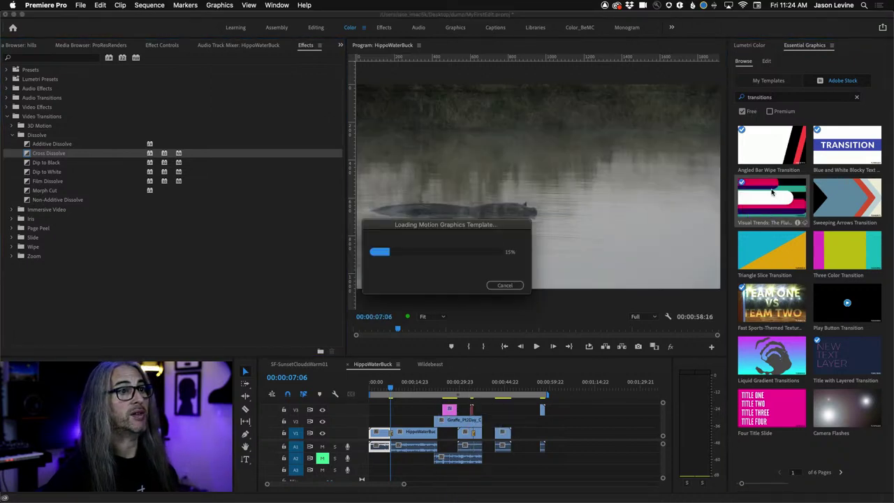
- Nudge the Visual graphic clip slightly later and trim the end of the Giraffe_Pt2Day_Comp clip
left_click_drag(468, 386, 472, 390)
key("=")
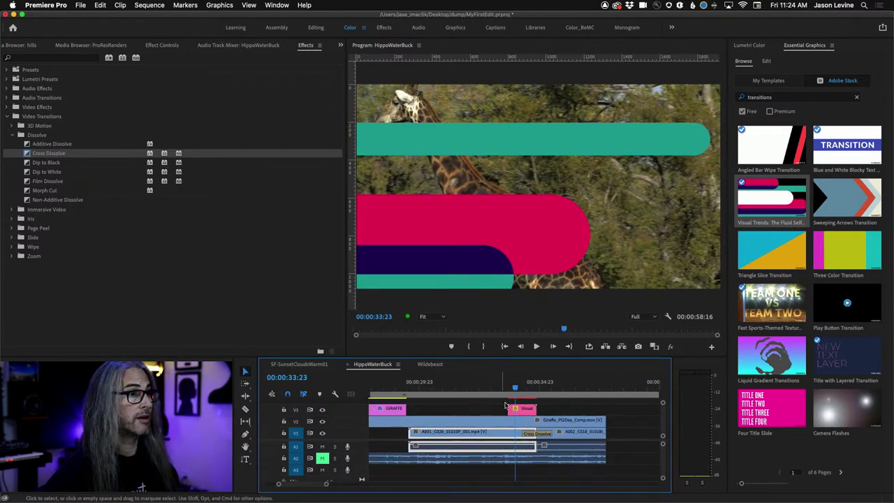
left_click_drag(519, 411, 533, 410)
left_click_drag(601, 420, 535, 420)
- Move the Visual graphic to V4 over the cut near 00:00:35, then scrub back to the GIRAFFE title
left_click_drag(517, 390, 601, 401)
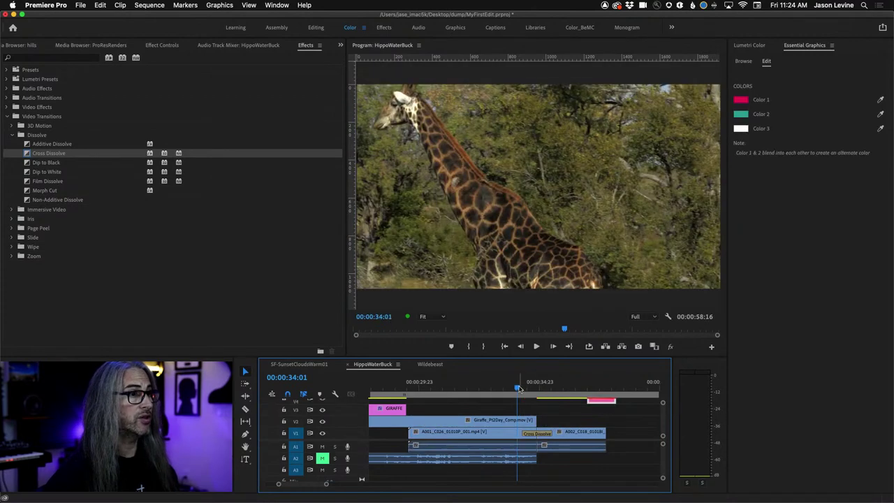
left_click(530, 389)
mouse_move(531, 390)
left_mouse_down()
mouse_move(557, 389)
mouse_move(528, 390)
mouse_move(538, 390)
left_mouse_up()
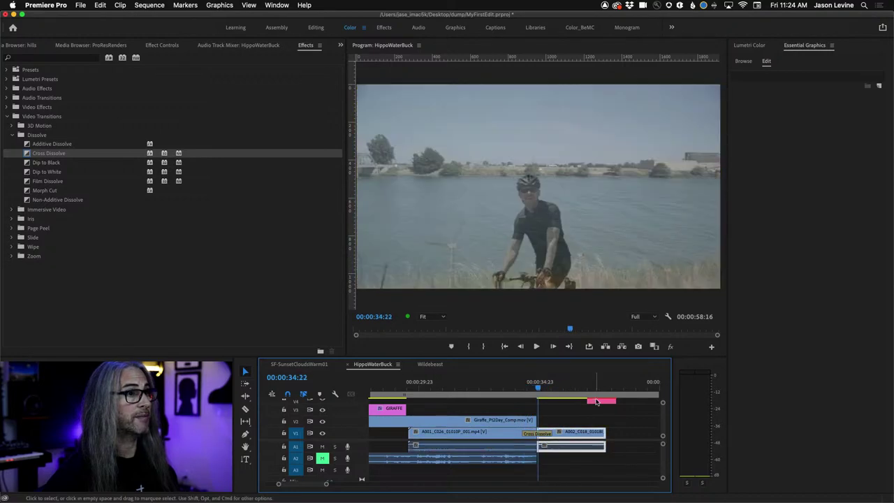
left_click_drag(598, 403, 562, 389)
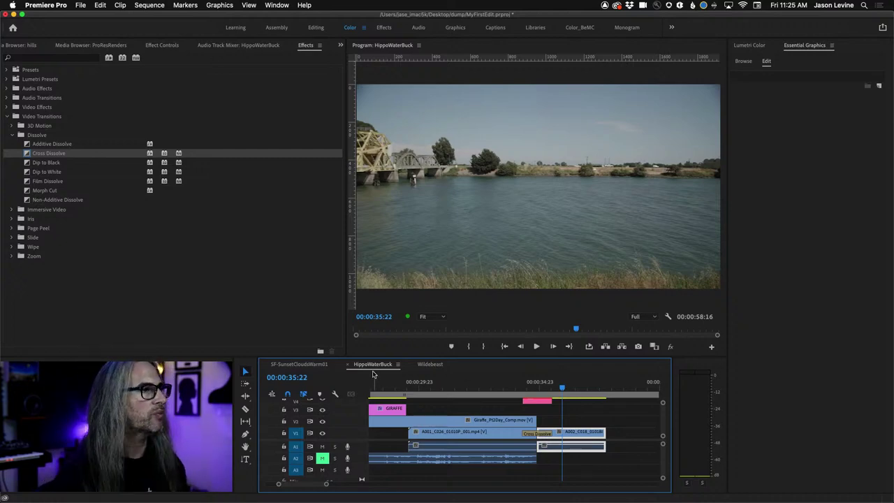
left_click(434, 387)
left_click_drag(434, 386, 365, 387)
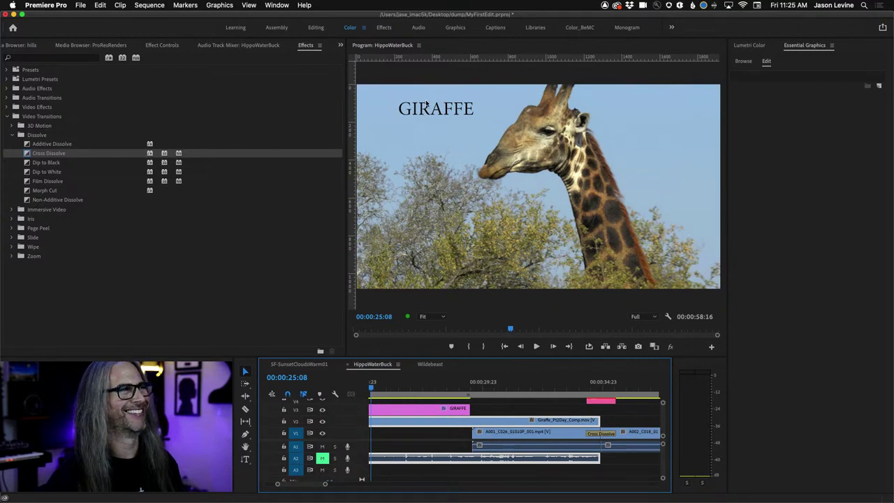
- Review the File > Export > Media settings, then cancel without exporting
left_click(83, 5)
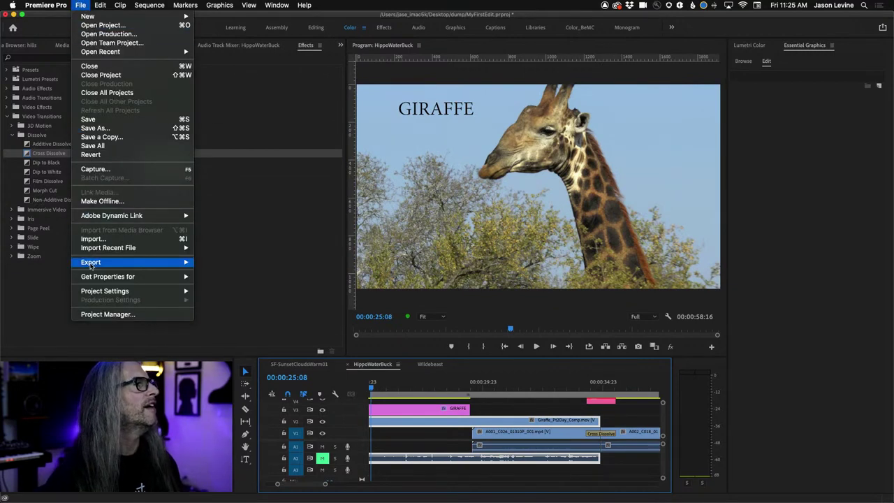
mouse_move(159, 265)
left_click(272, 262)
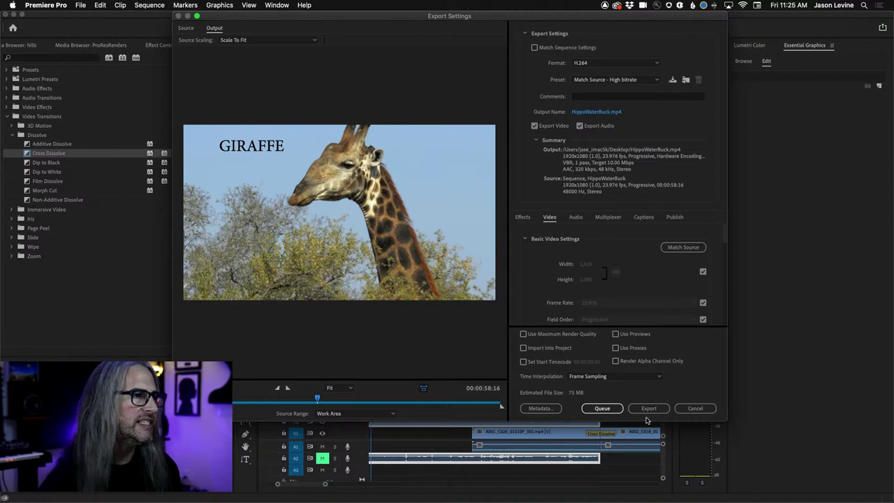
left_click(696, 409)
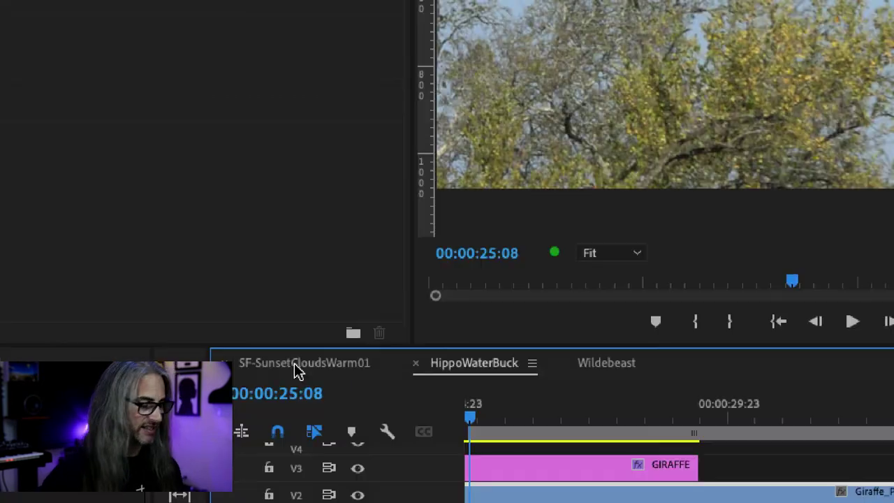
- Quick Export HippoWaterBuck as H.264 MP4 with the Match Source - Adaptive High Bitrate preset
left_click(299, 365)
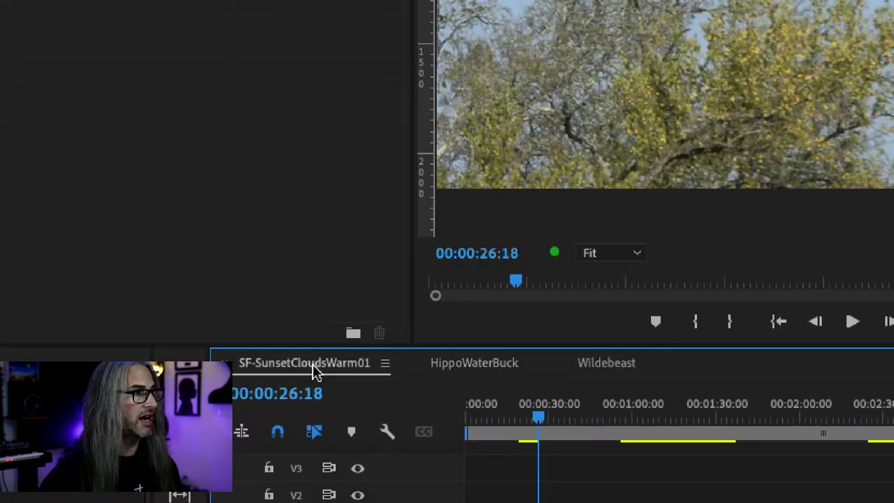
left_click(490, 367)
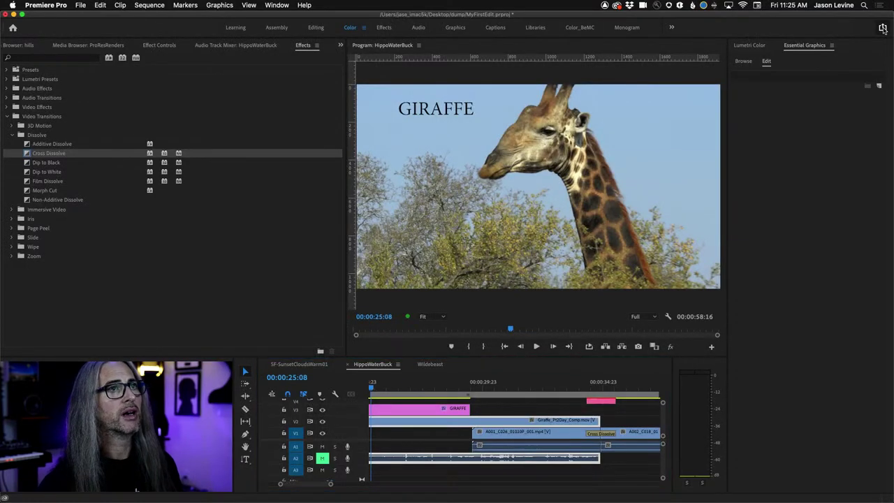
left_click(863, 39)
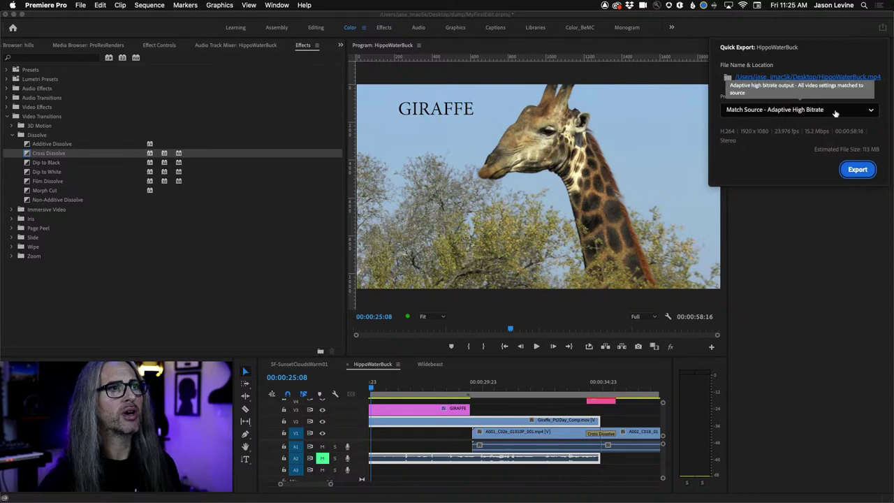
left_click(836, 111)
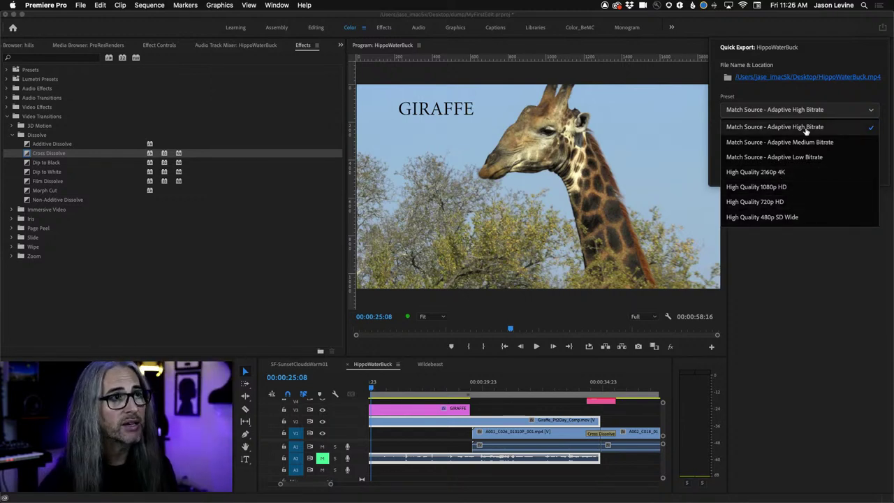
left_click(806, 128)
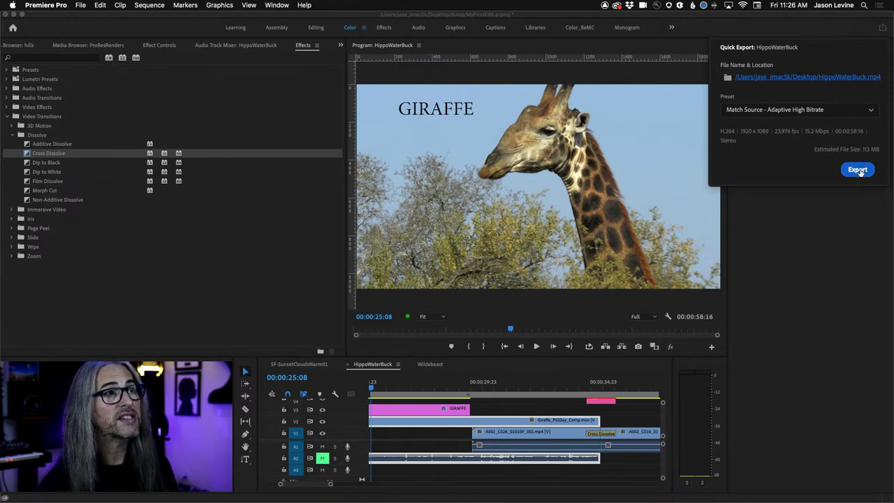
left_click(858, 170)
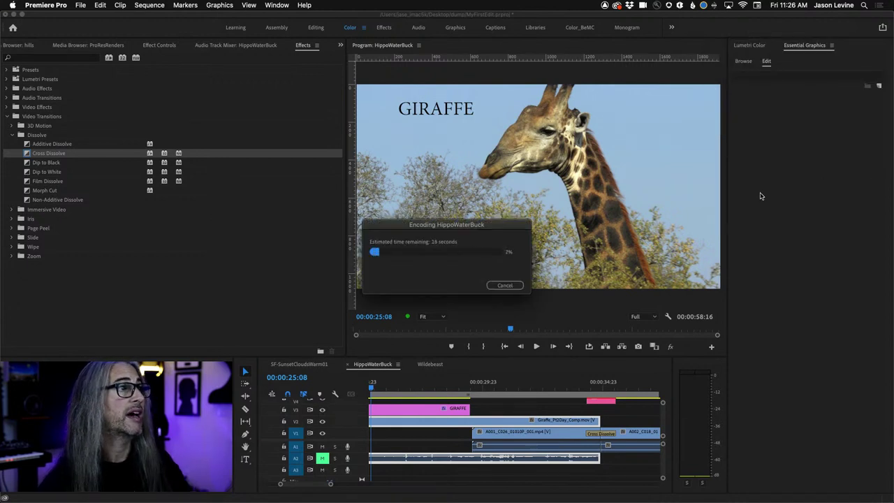